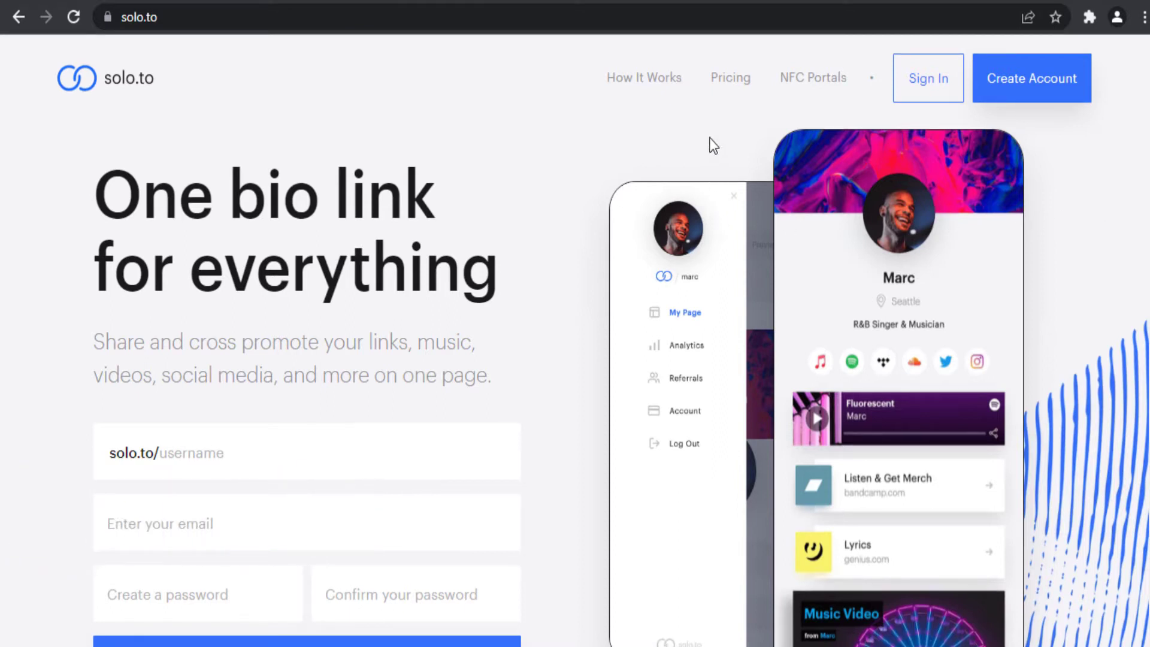
- Open the How It Works page and review its Sign Up, Add Content and Share In Bio sections
left_click(641, 91)
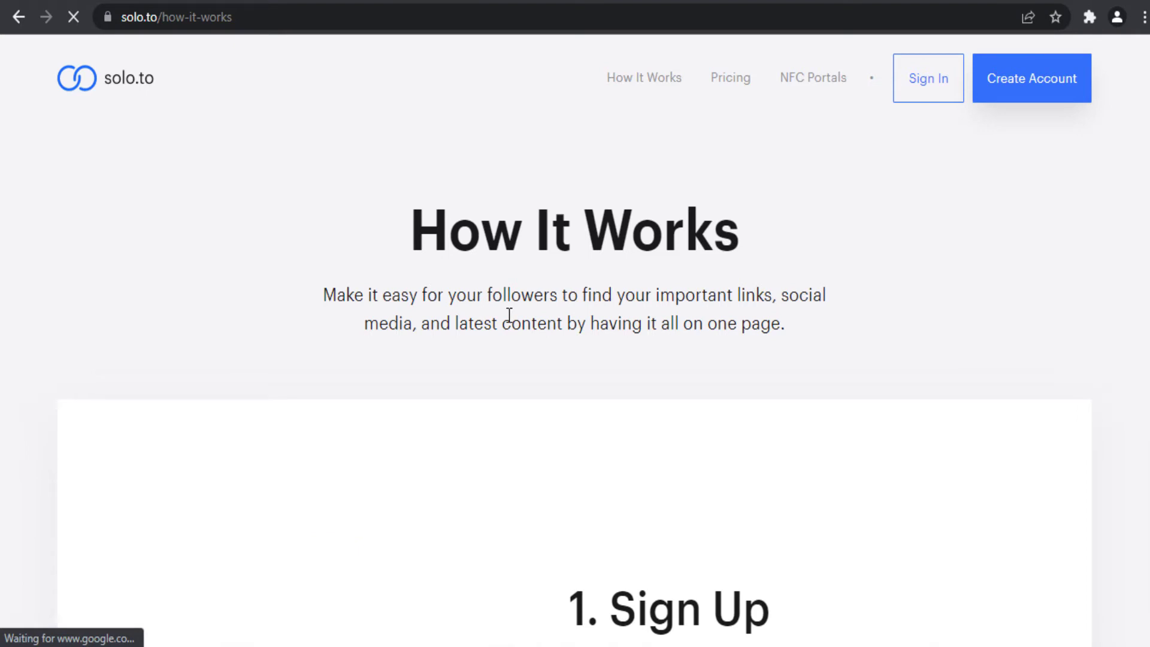
scroll(615, 314, "down", 2)
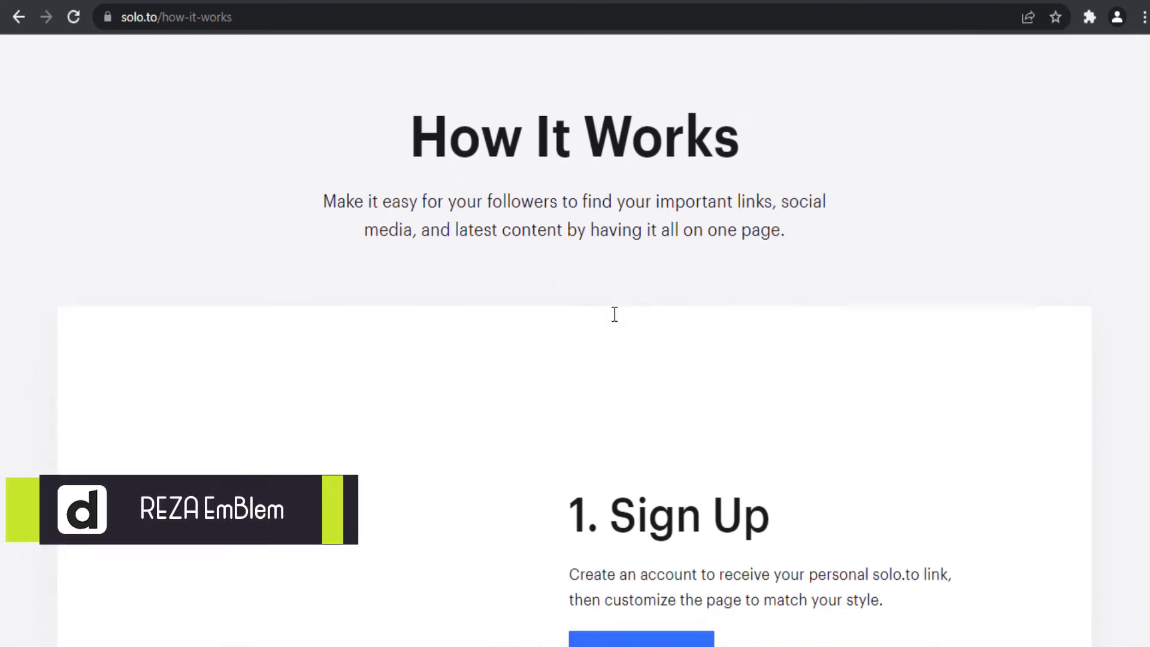
scroll(614, 314, "down", 3)
scroll(566, 329, "down", 2)
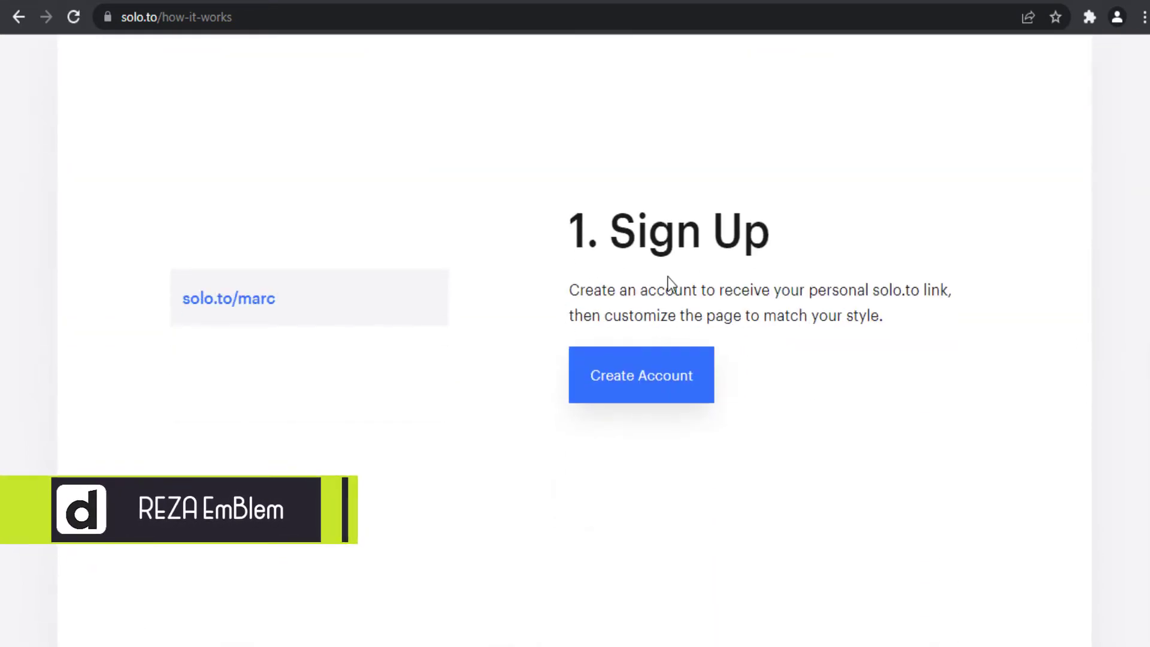
scroll(862, 334, "down", 2)
scroll(773, 336, "down", 6)
scroll(800, 333, "down", 2)
scroll(800, 325, "down", 5)
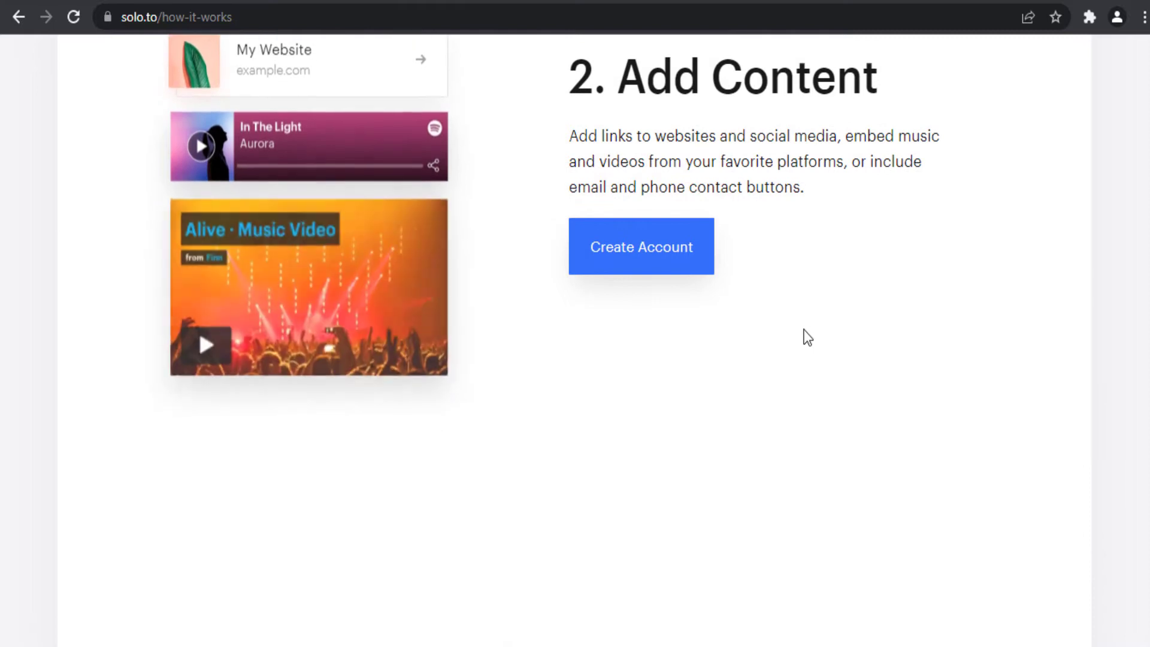
scroll(805, 336, "down", 7)
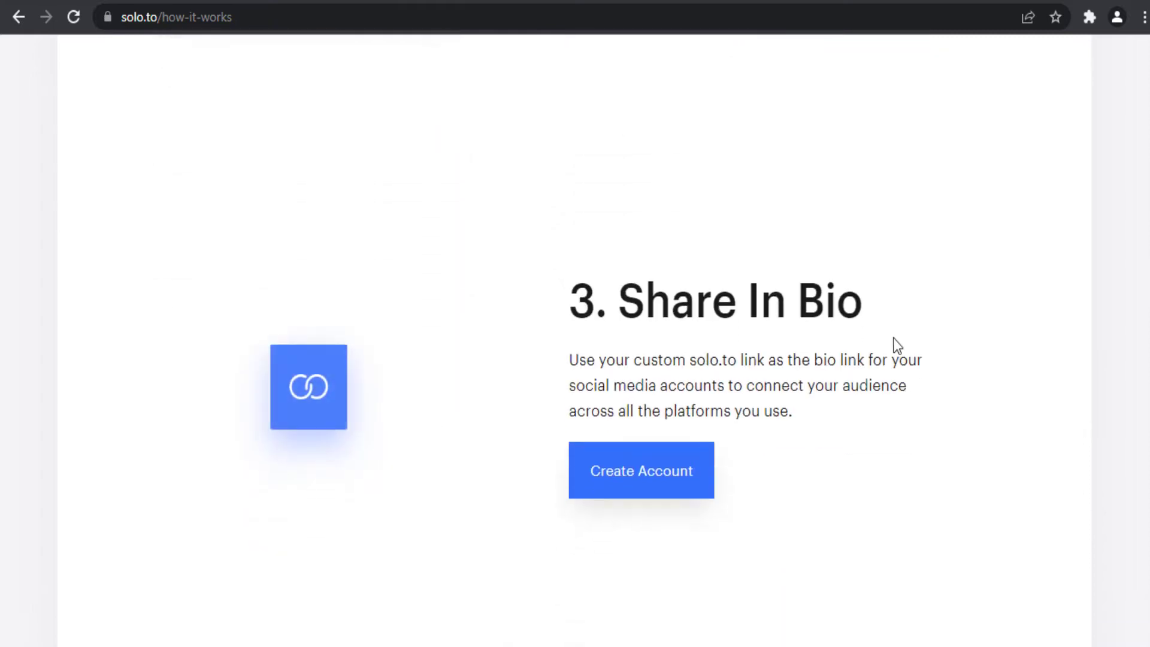
scroll(895, 346, "down", 3)
scroll(828, 332, "down", 2)
scroll(828, 332, "up", 2)
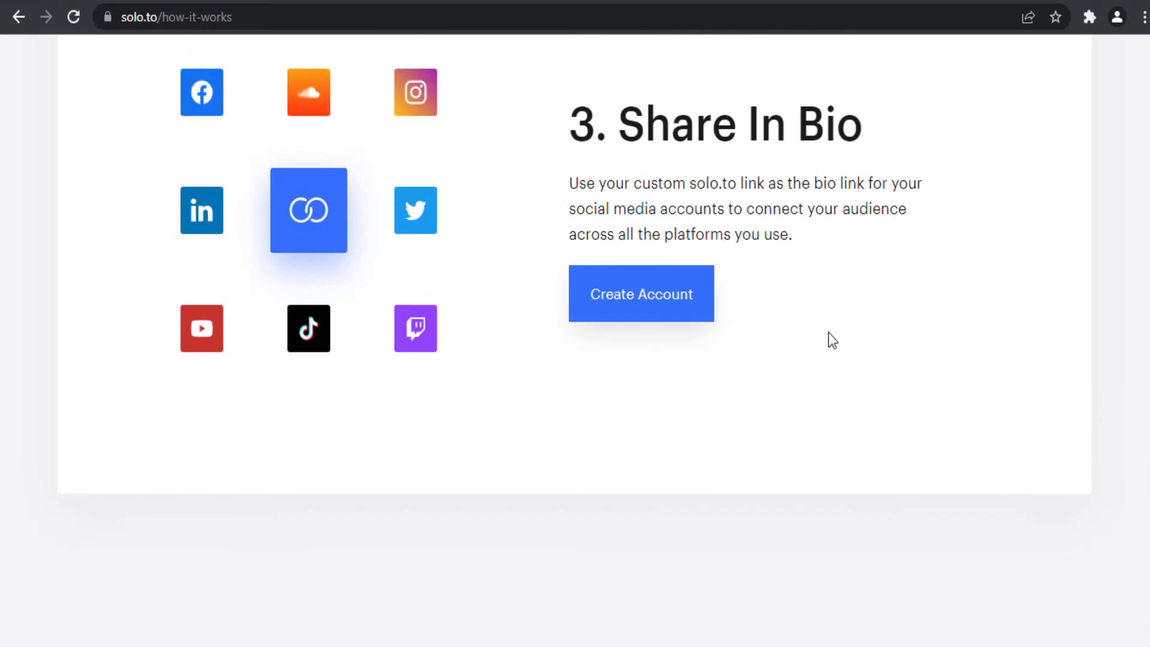
- Look through the rest of the How It Works page, from the audience categories to the footer links, and return to its beginning
scroll(828, 332, "down", 6)
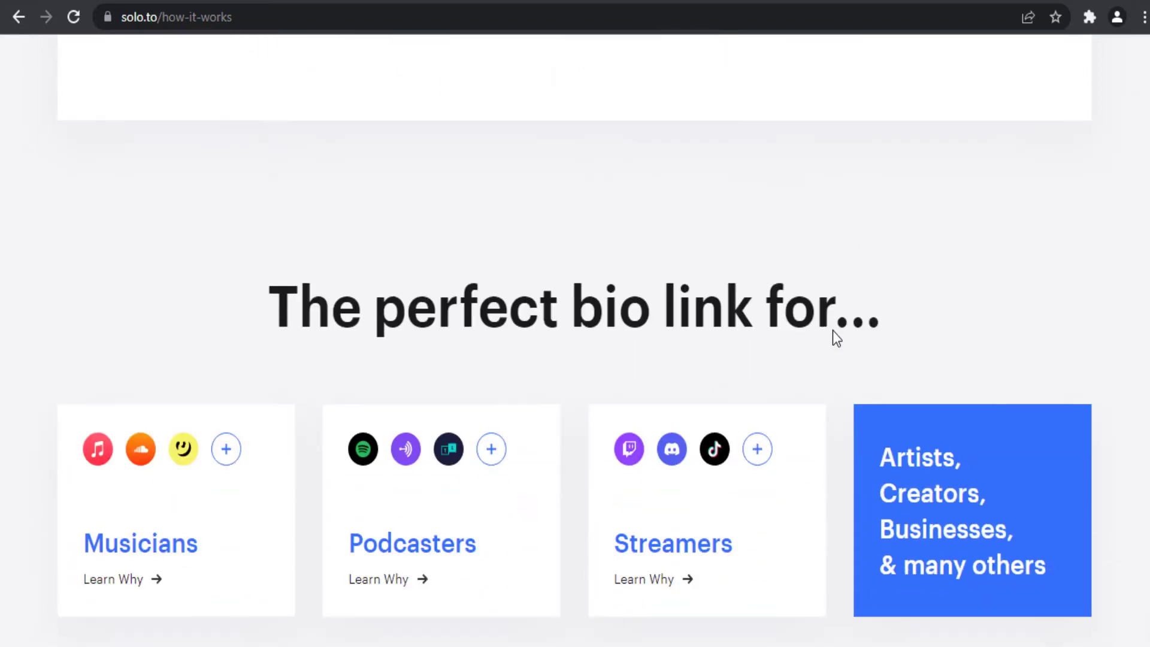
scroll(833, 331, "down", 3)
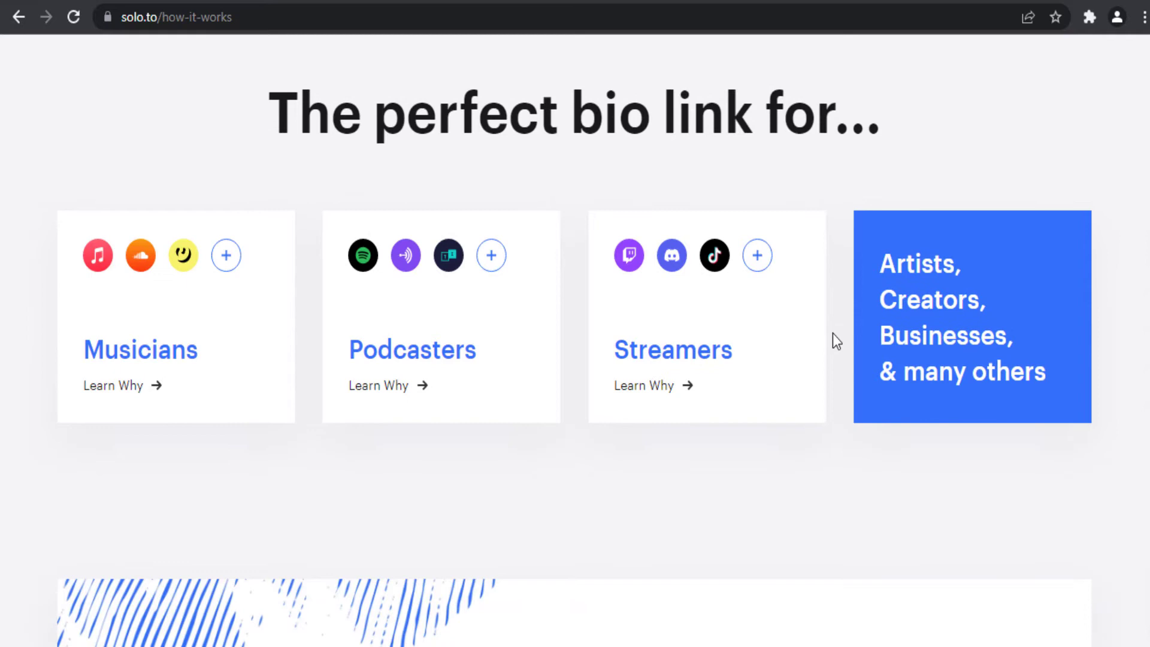
scroll(837, 341, "down", 6)
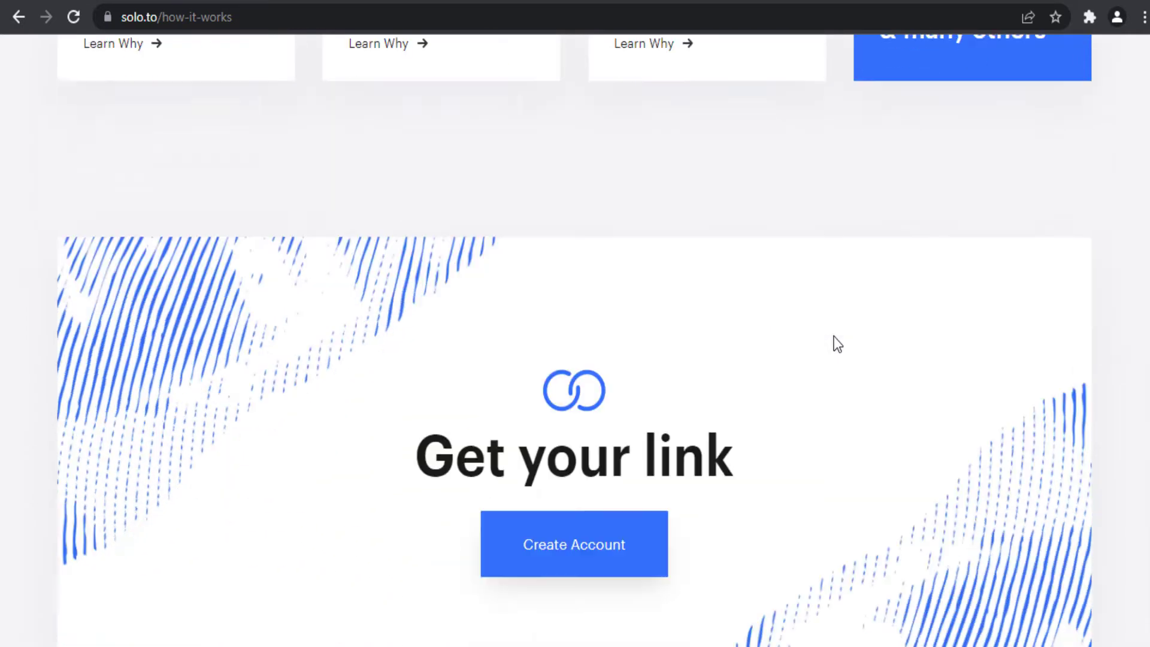
scroll(837, 344, "down", 10)
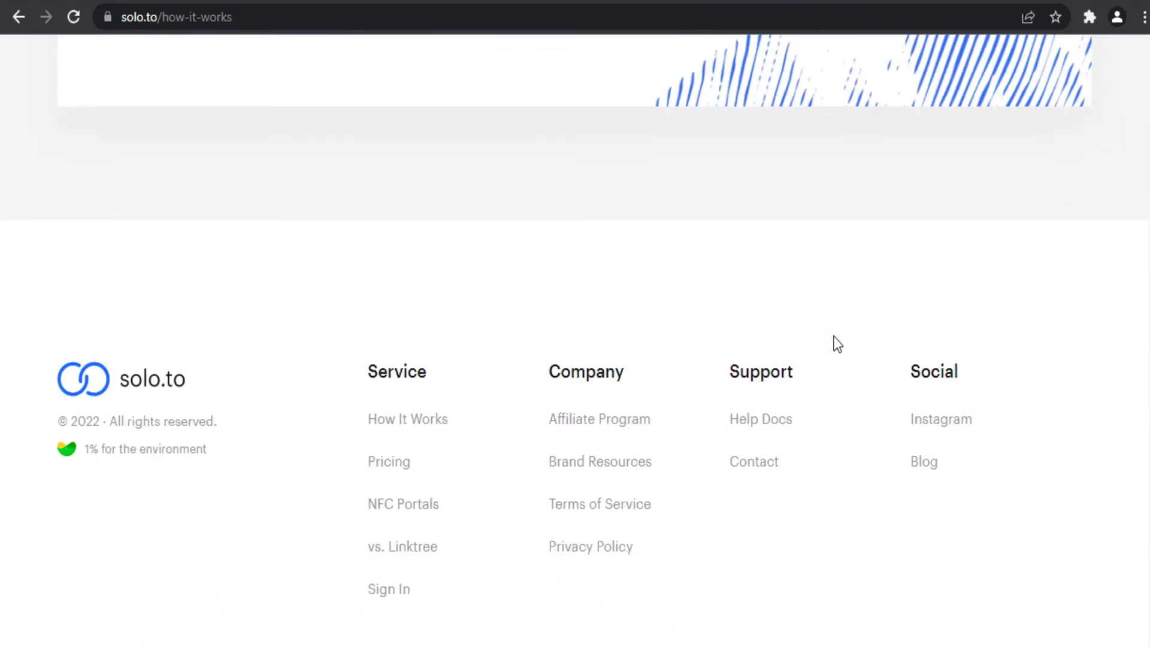
scroll(837, 344, "down", 2)
scroll(837, 344, "up", 20)
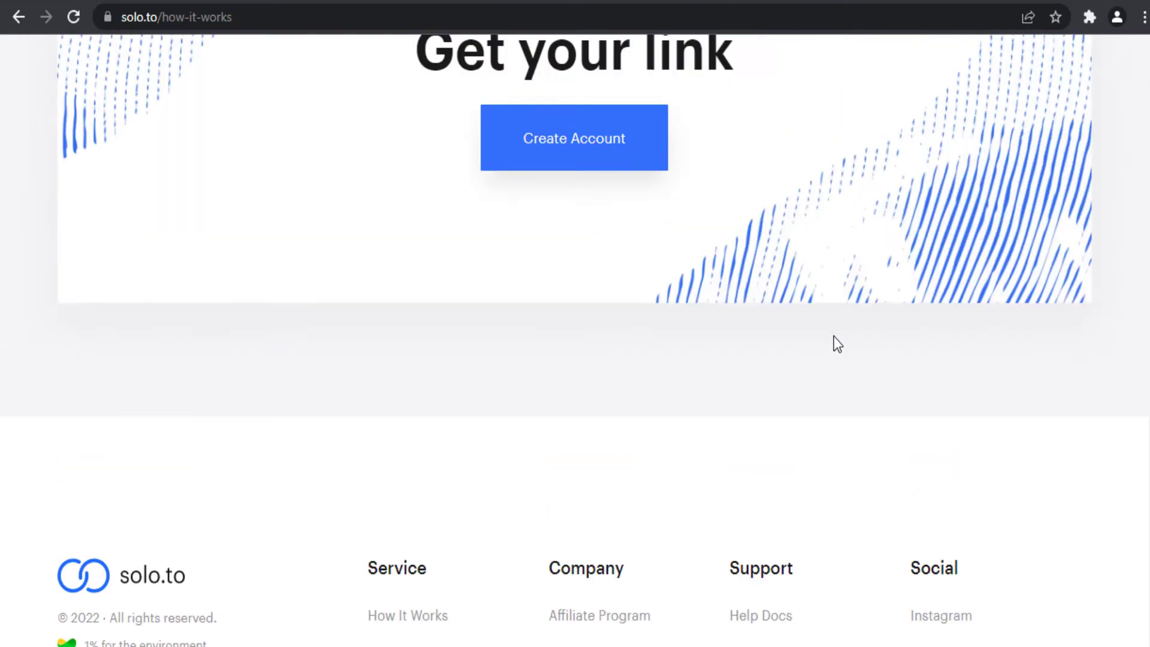
scroll(837, 344, "up", 20)
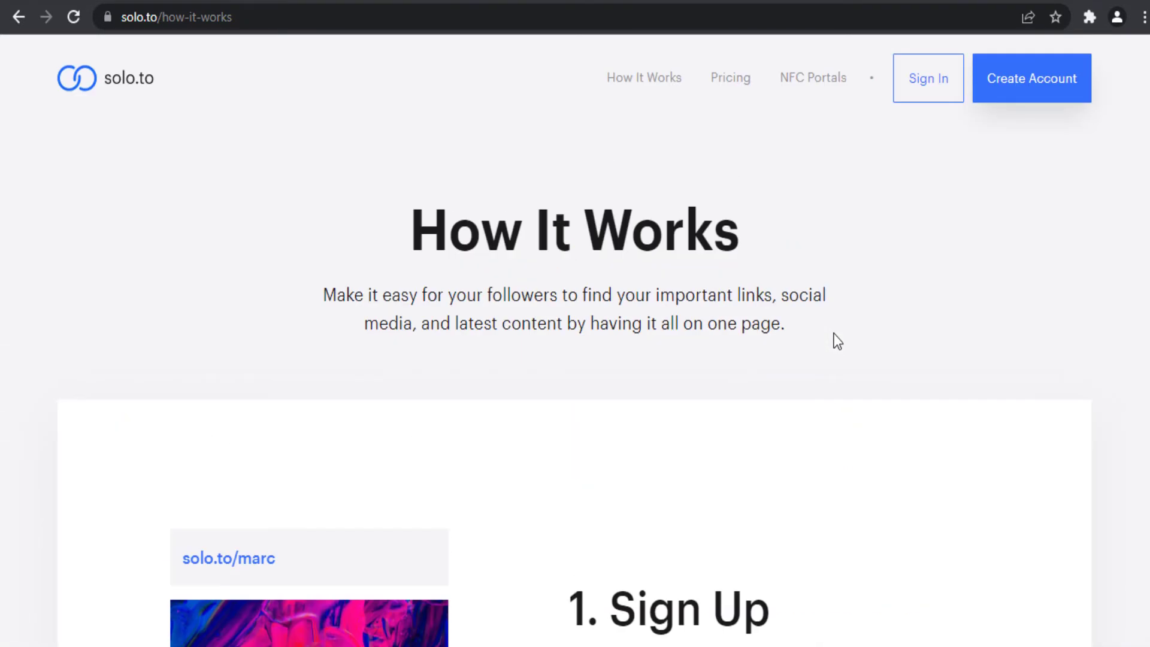
- Open the Pricing page and compare the features of the Beginner, Personal, Entrepreneur and Professional plans
left_click(721, 81)
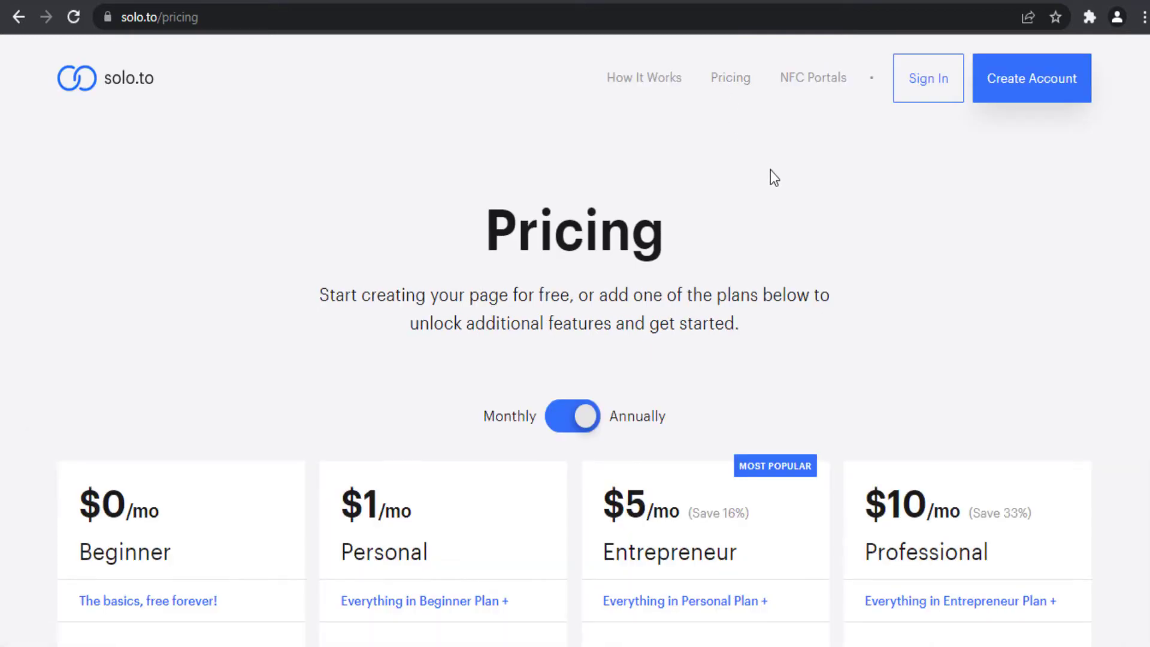
scroll(770, 170, "down", 3)
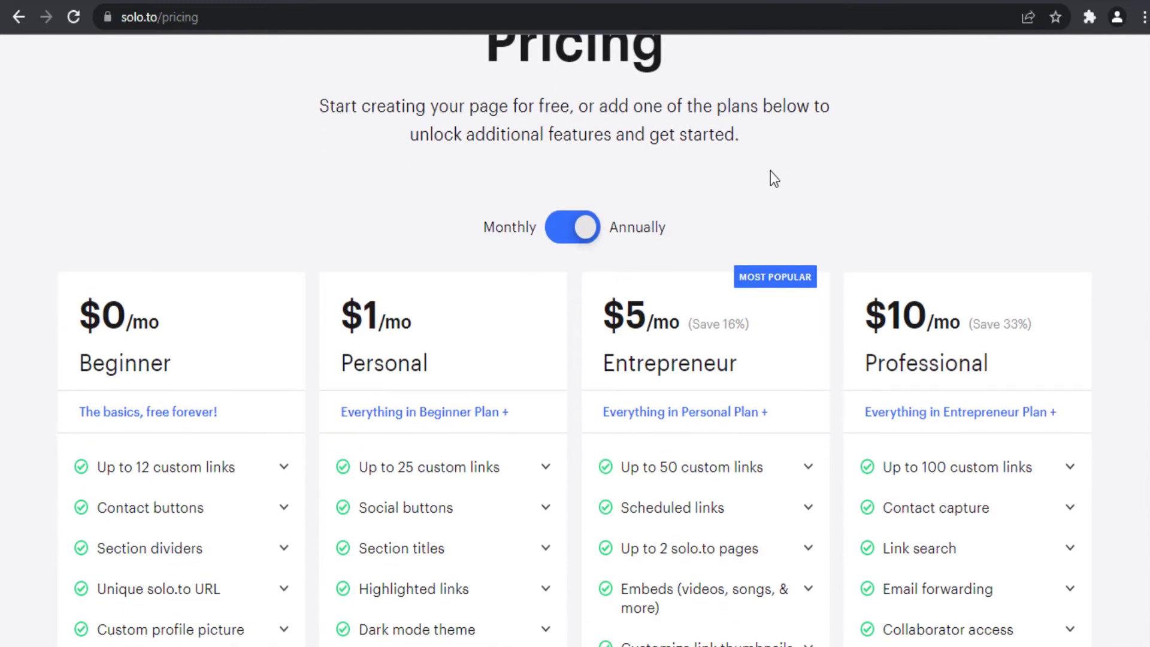
scroll(770, 173, "down", 5)
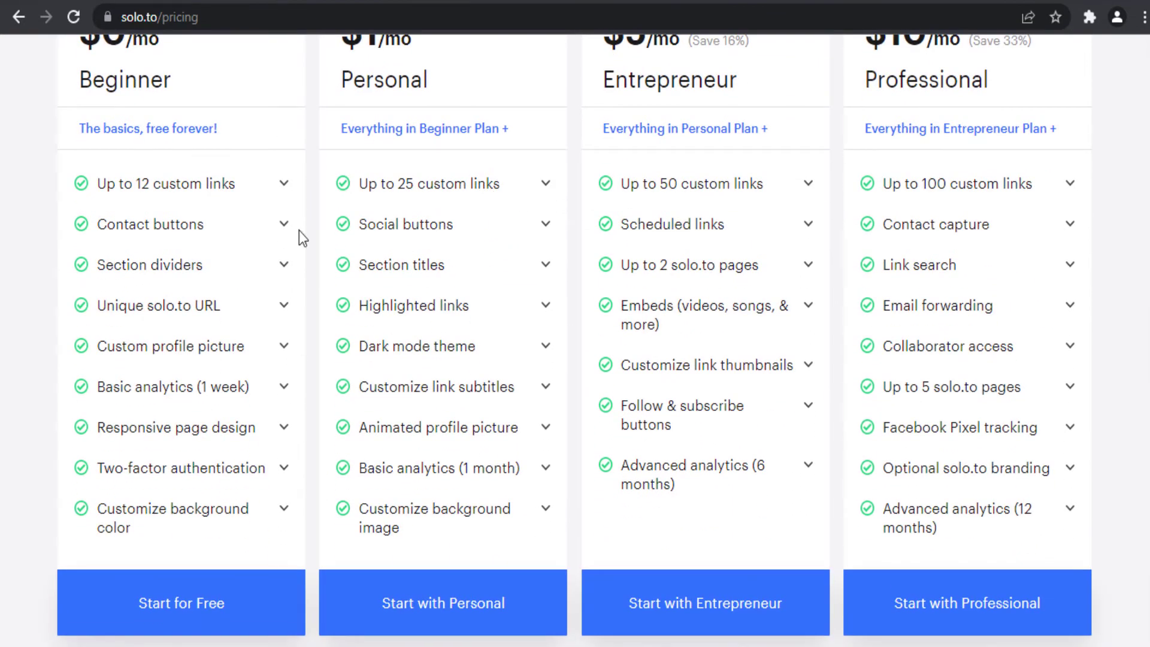
scroll(14, 228, "up", 2)
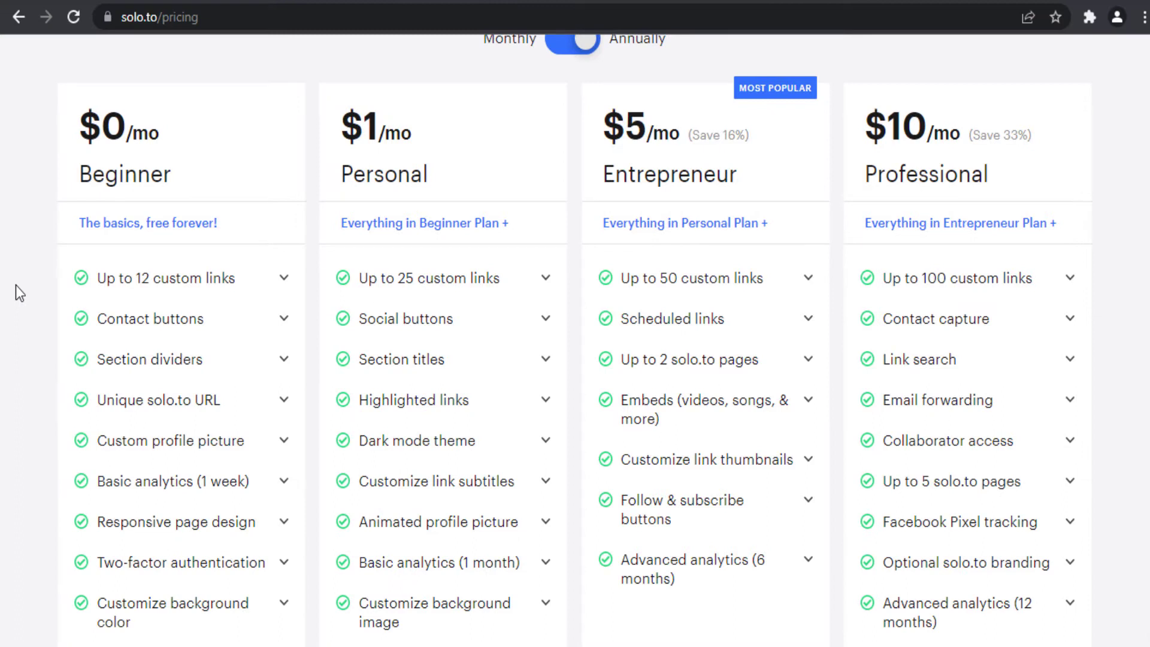
scroll(16, 285, "down", 2)
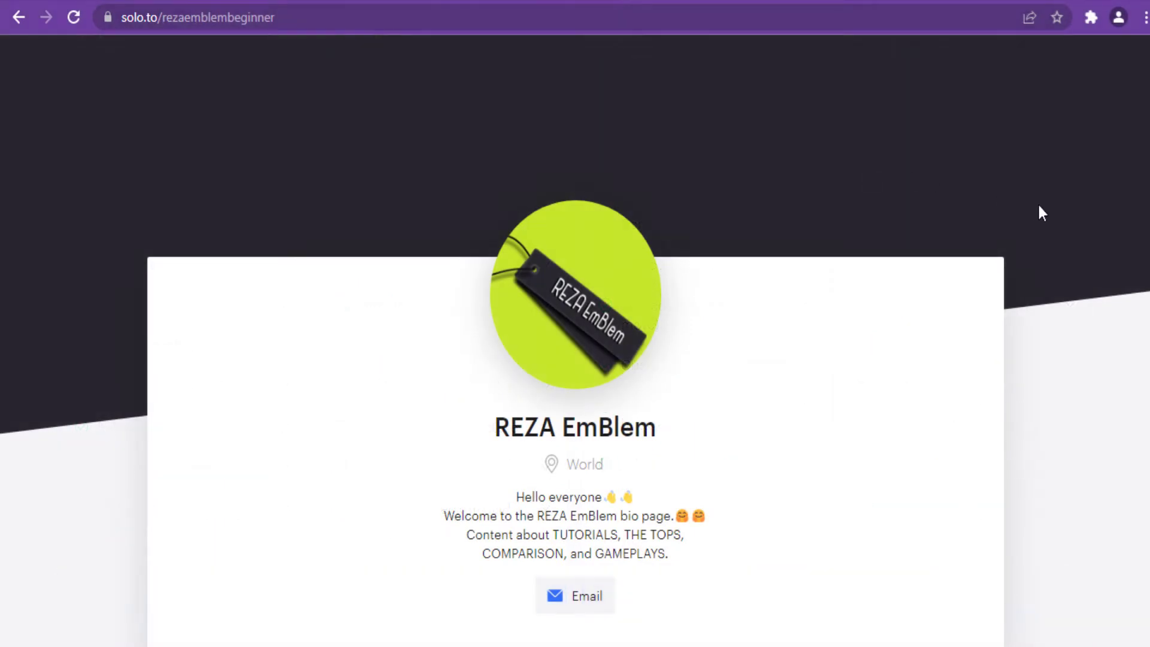
- Examine the public bio page made with the Beginner plan, from the profile header to its website and social links
scroll(1067, 247, "down", 8)
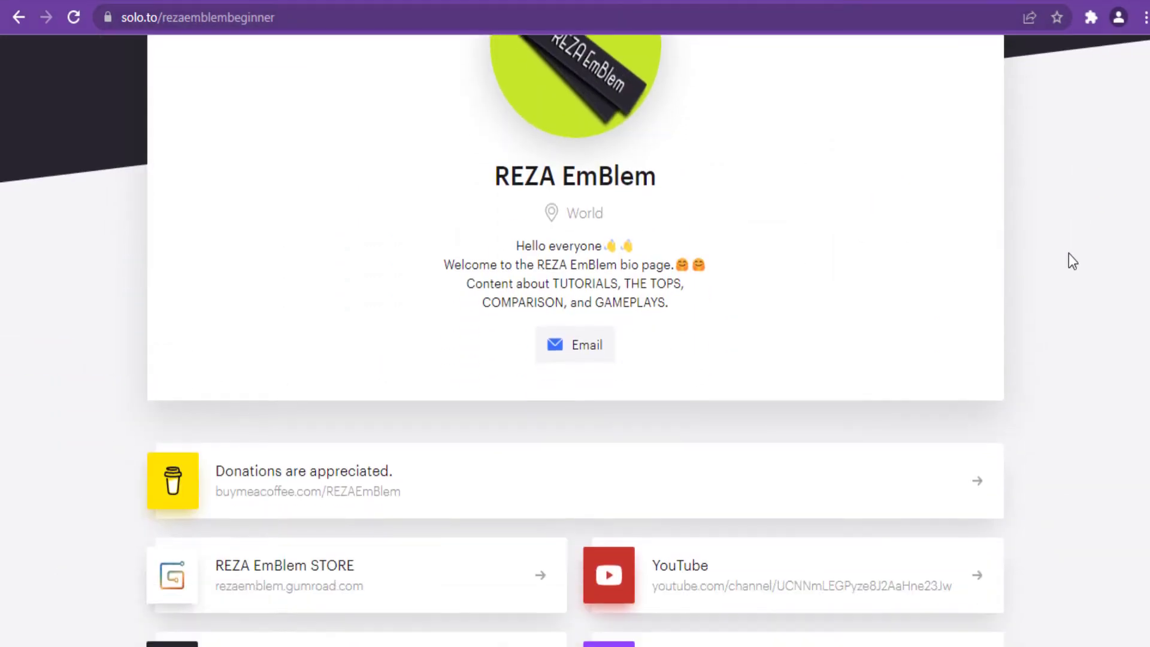
scroll(1071, 260, "down", 4)
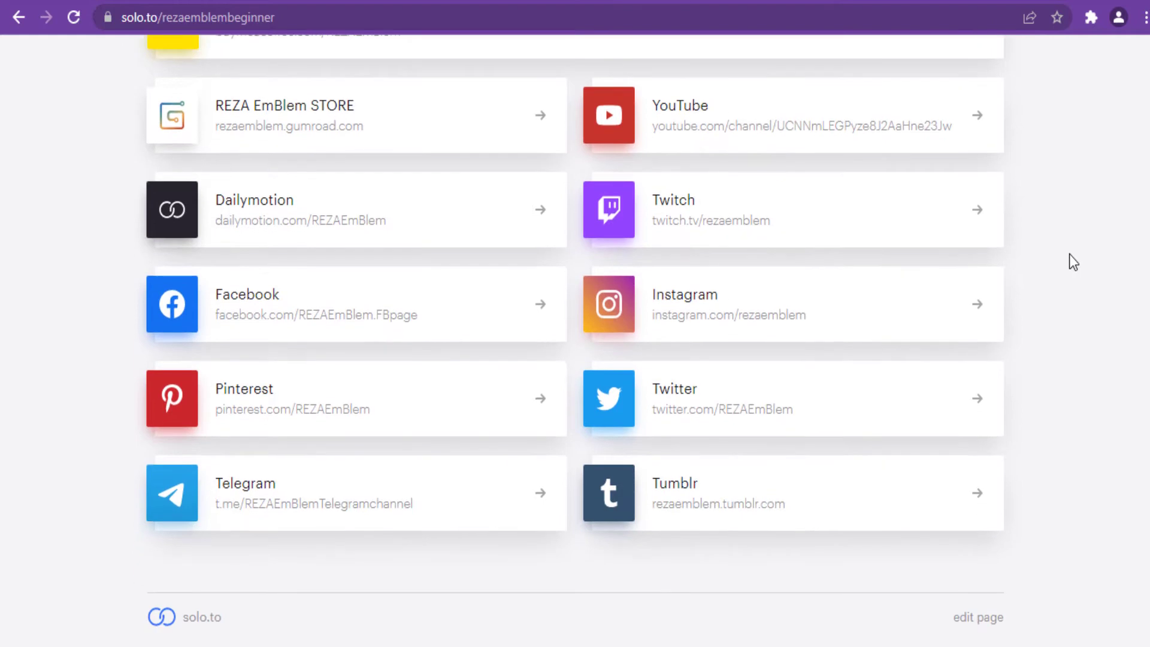
scroll(1069, 256, "up", 12)
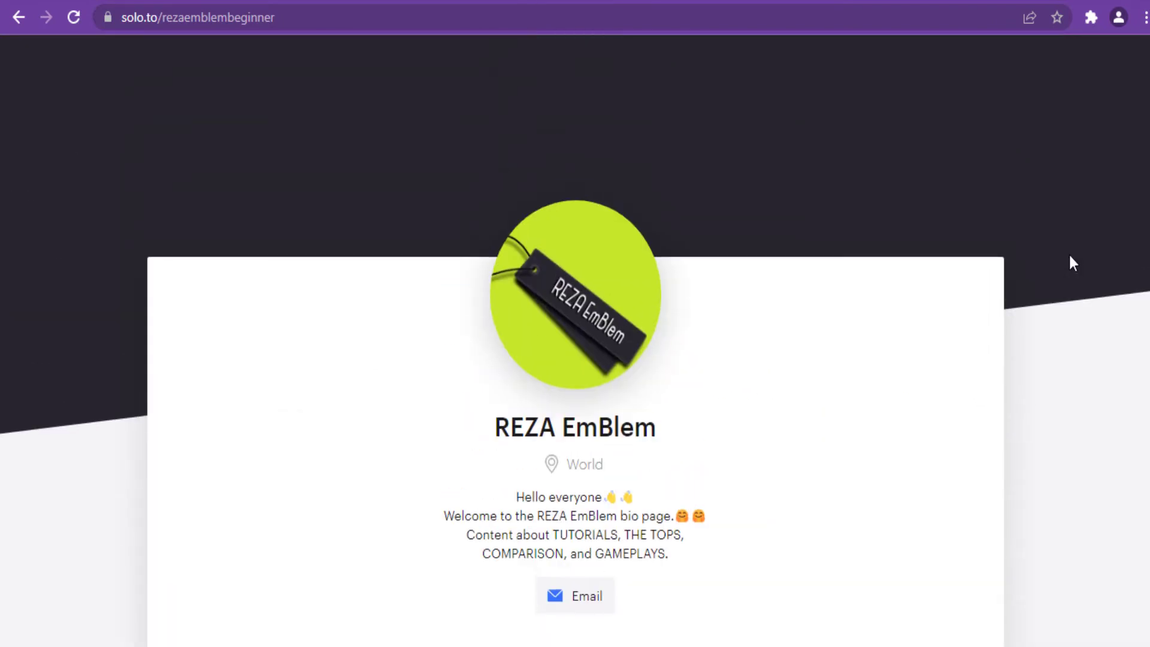
scroll(1069, 256, "down", 10)
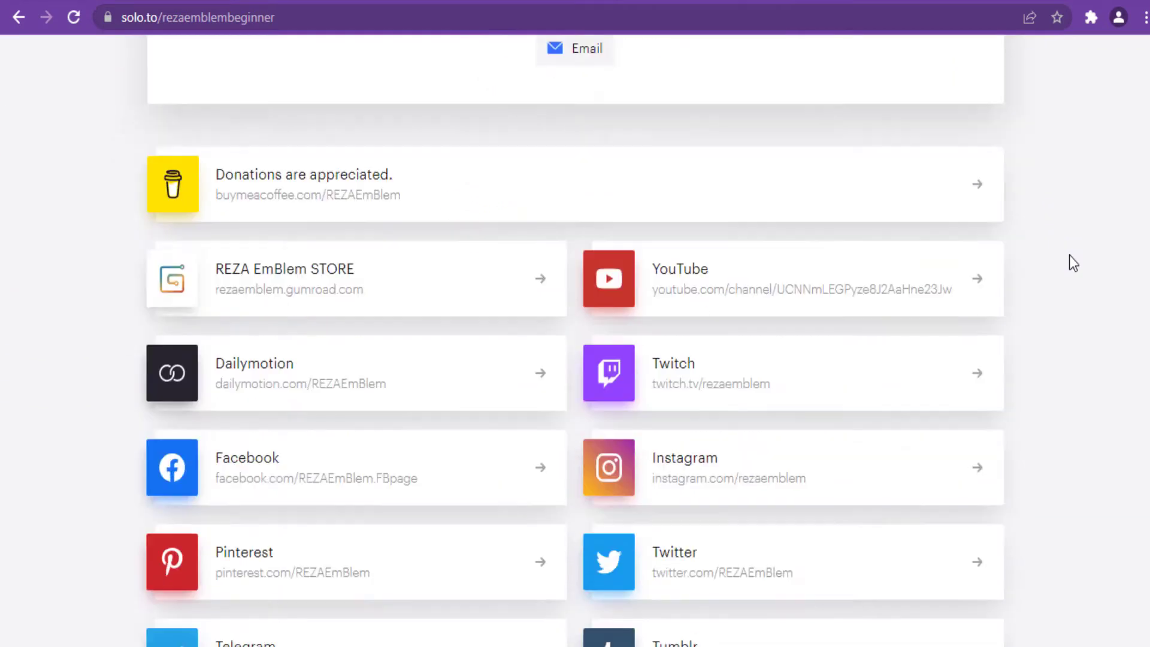
scroll(1069, 255, "up", 12)
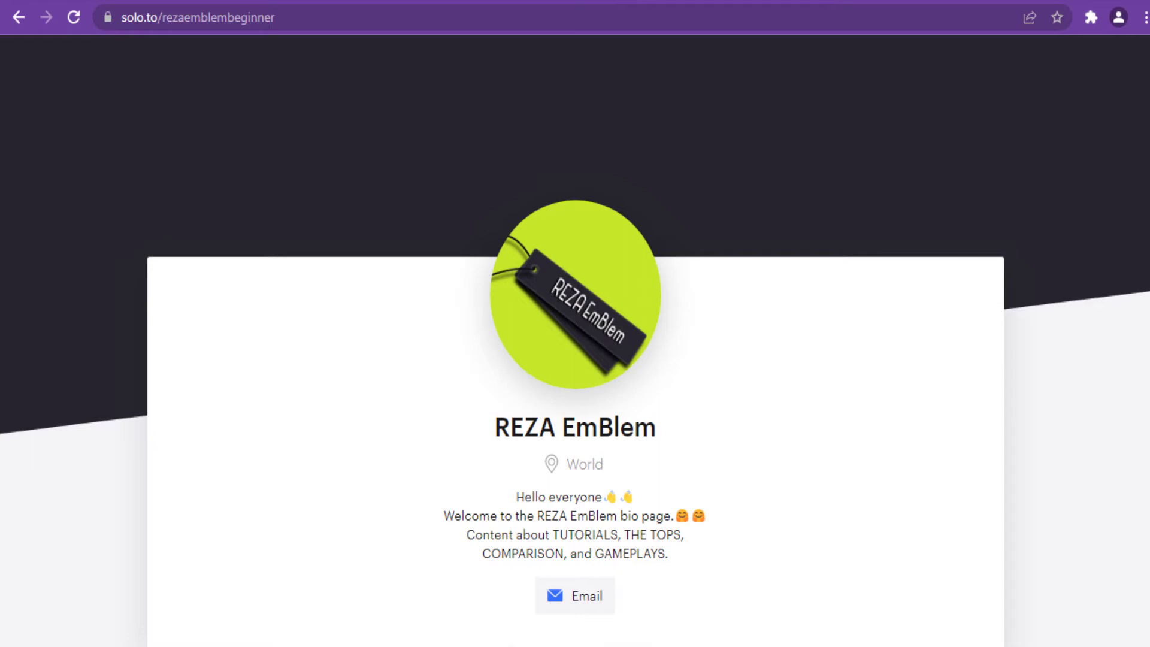
- Examine the second public bio page, including its social buttons, embedded YouTube video, divider and customized link thumbnails
left_click(368, 575)
scroll(1083, 248, "down", 3)
scroll(1080, 241, "down", 5)
scroll(1079, 241, "down", 3)
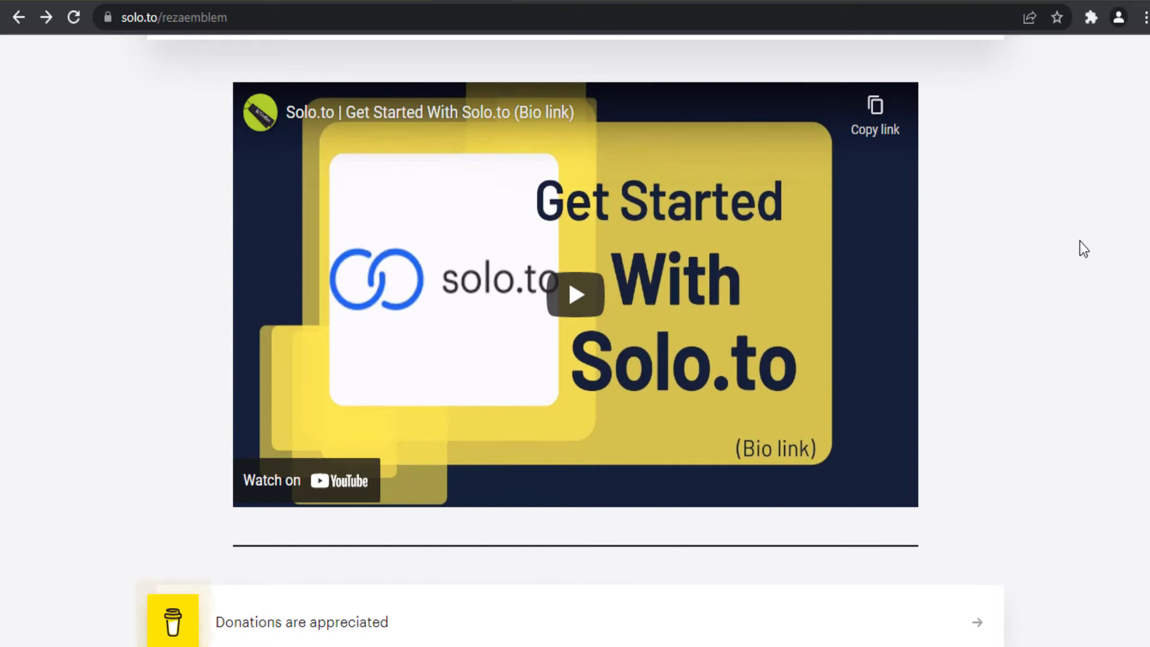
scroll(1079, 241, "up", 2)
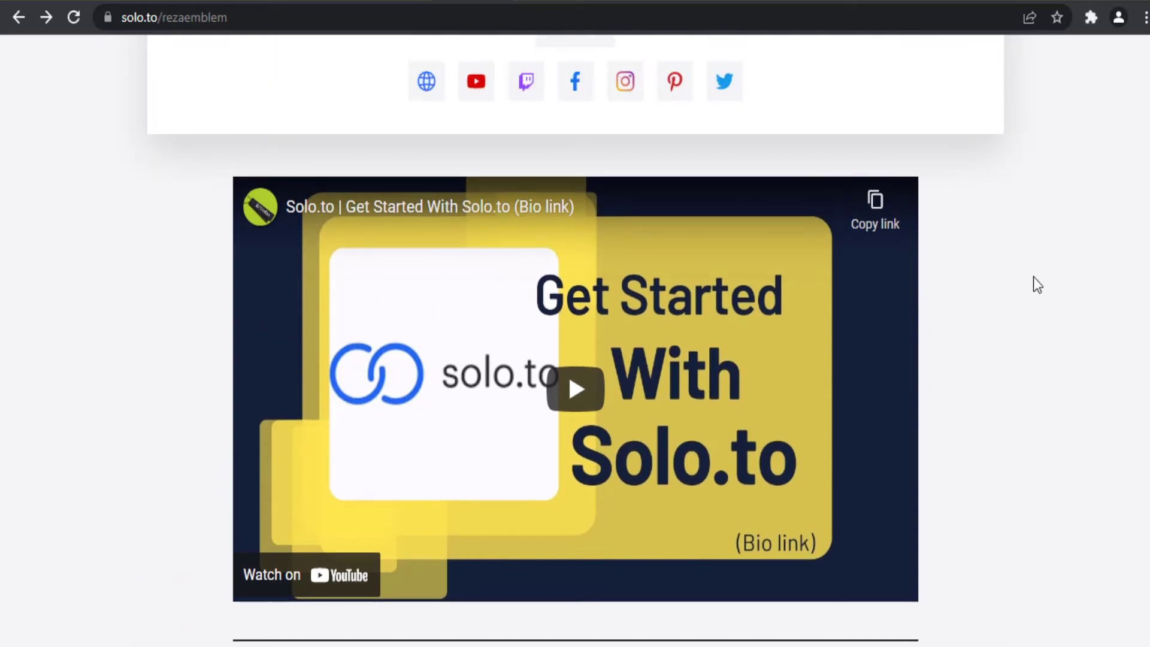
scroll(1033, 276, "down", 2)
scroll(1033, 279, "down", 5)
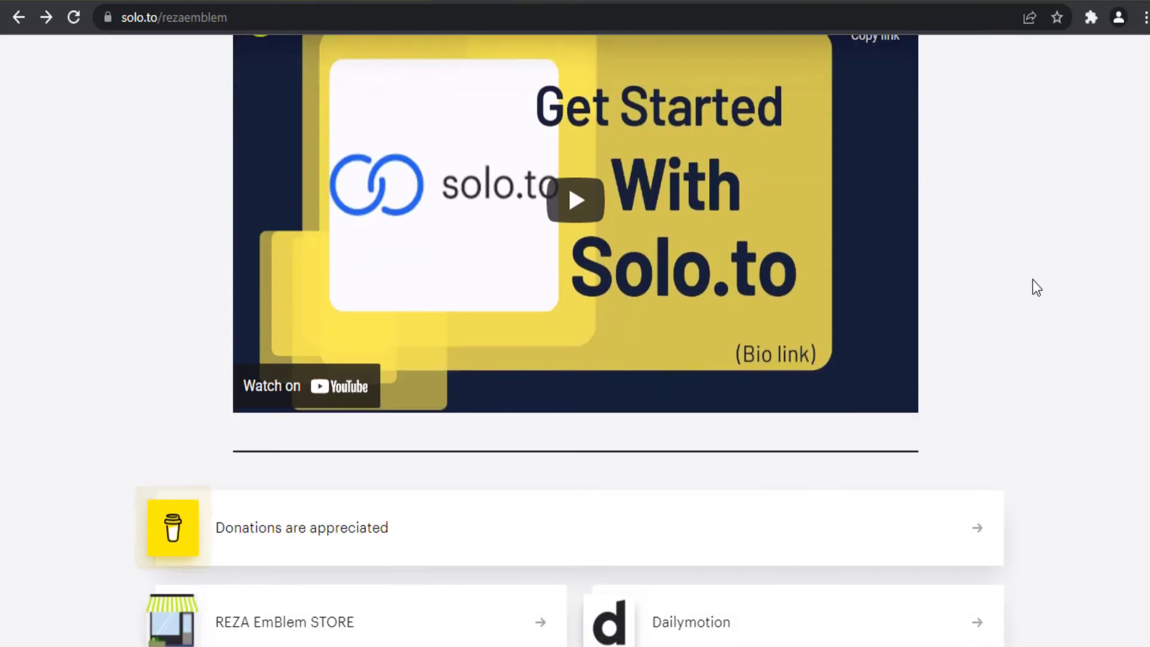
scroll(1032, 281, "down", 1)
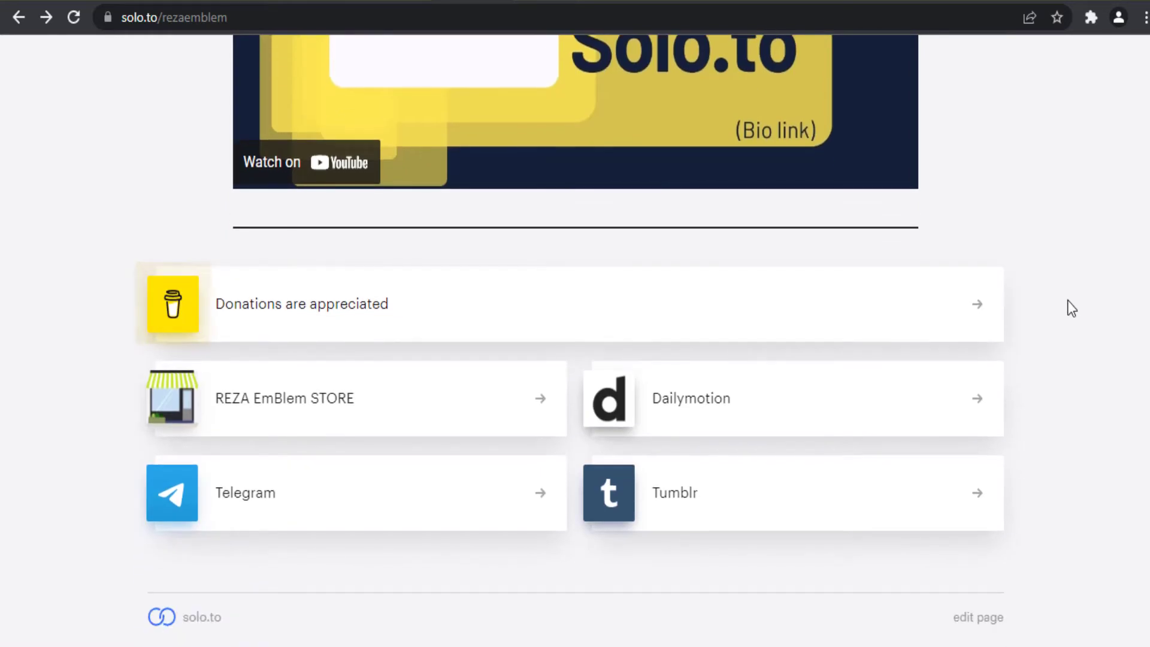
scroll(1069, 301, "up", 5)
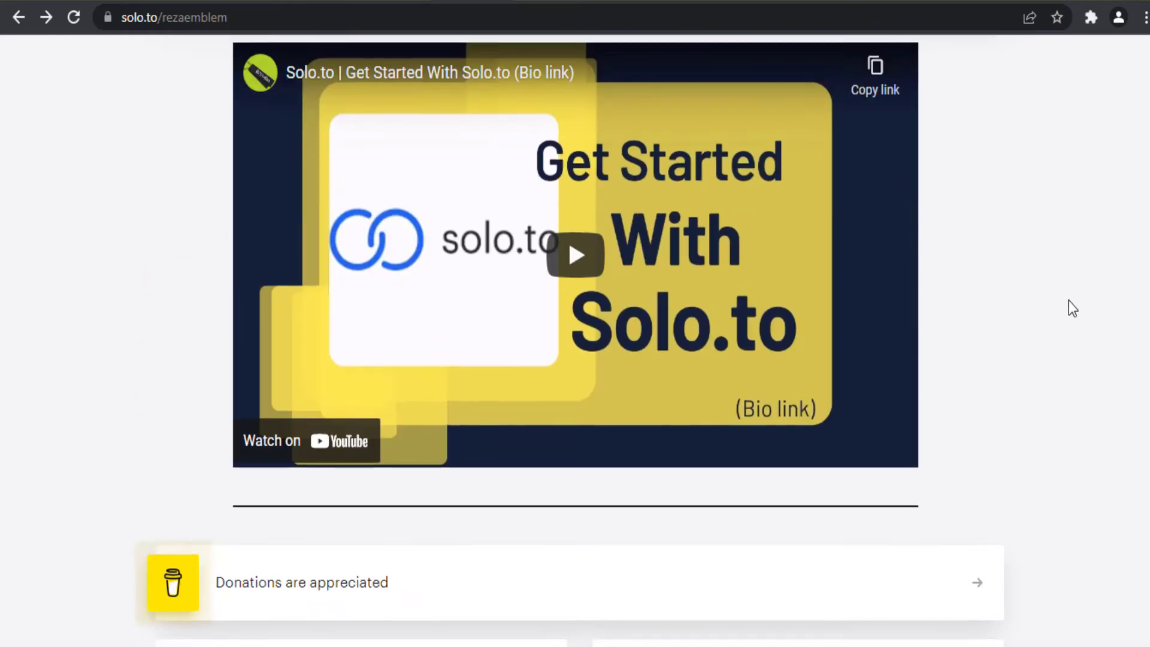
scroll(1069, 301, "up", 6)
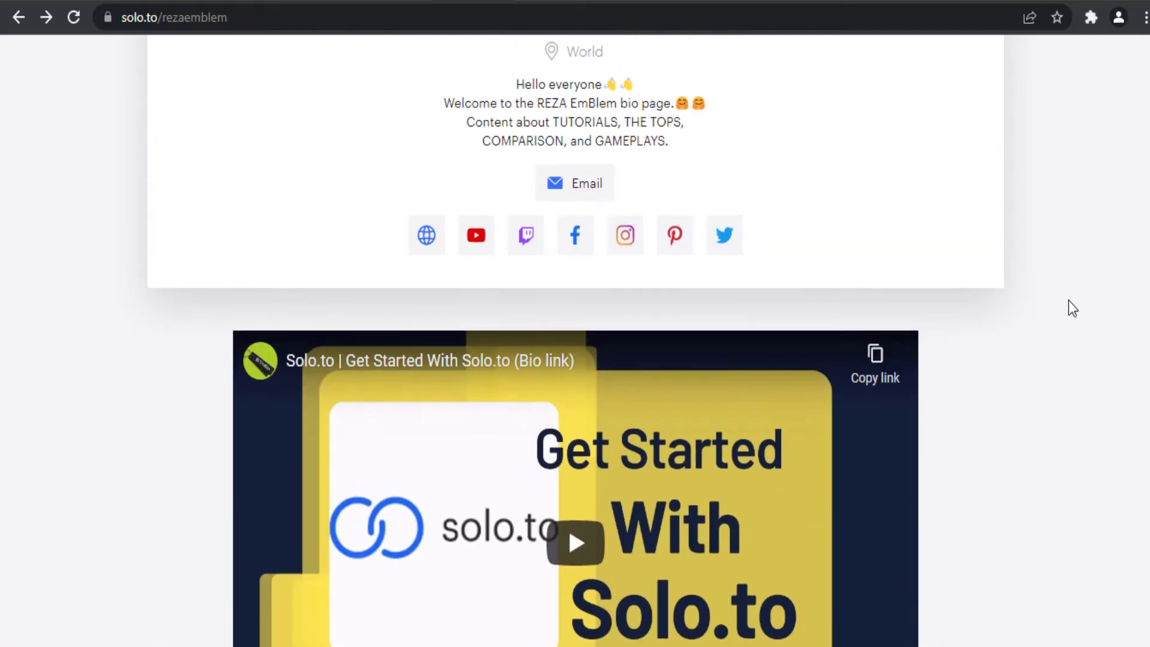
scroll(1068, 301, "up", 5)
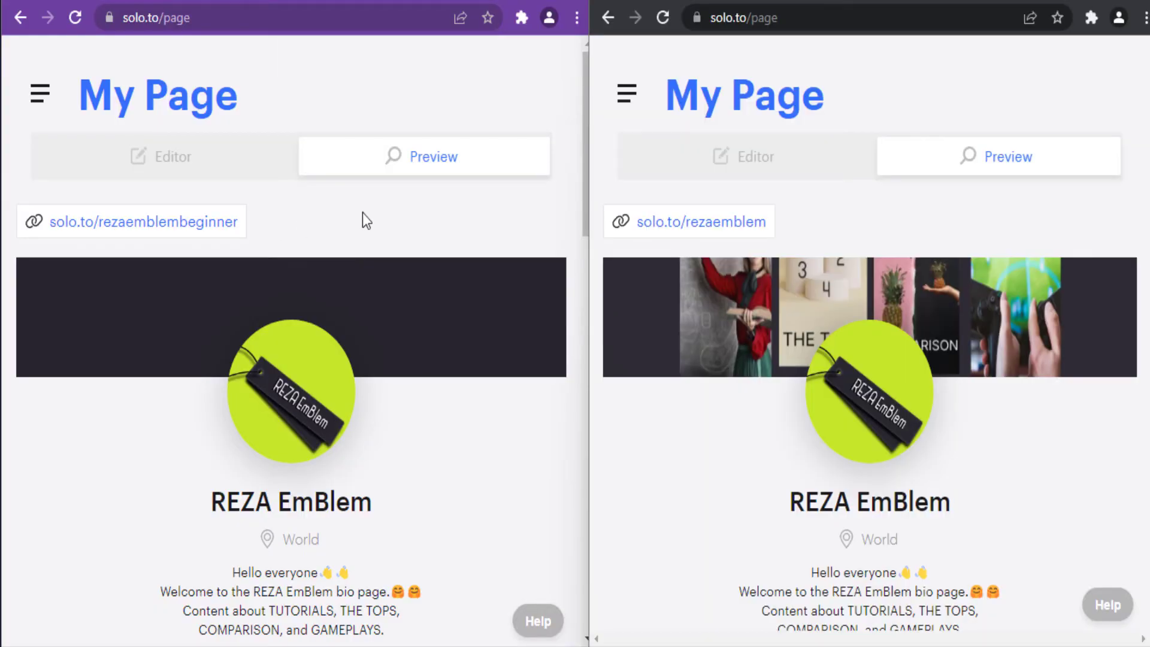
- Review the Beginner account's My Page preview, checking the profile, bio text, email button and full list of links
scroll(459, 222, "down", 2)
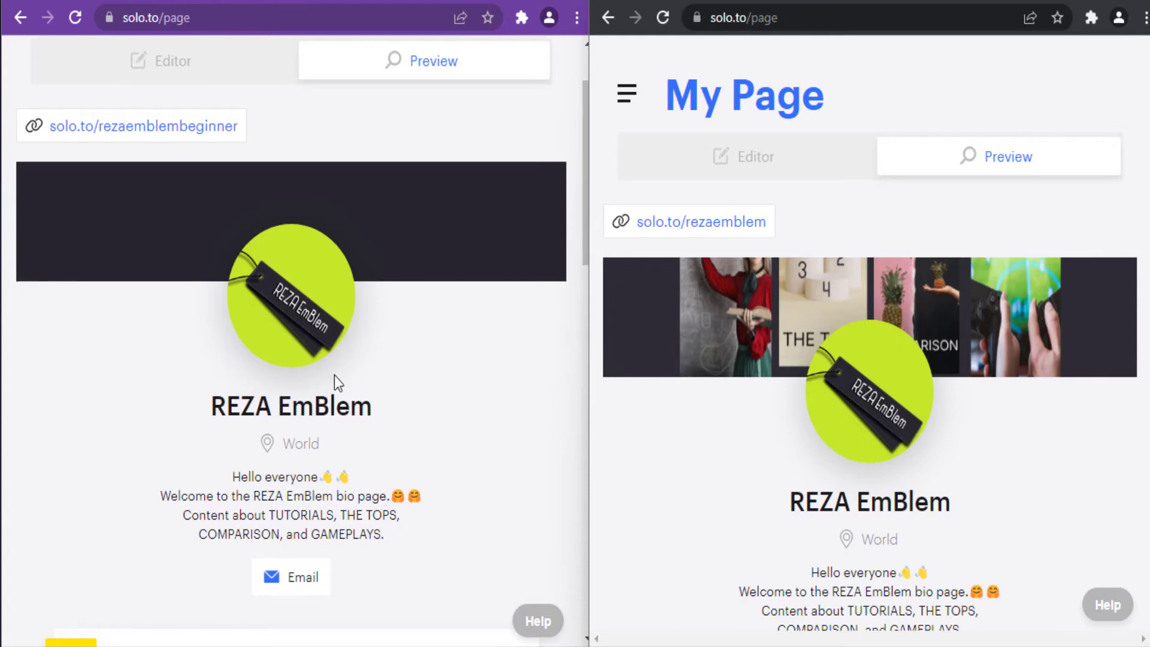
scroll(355, 309, "down", 2)
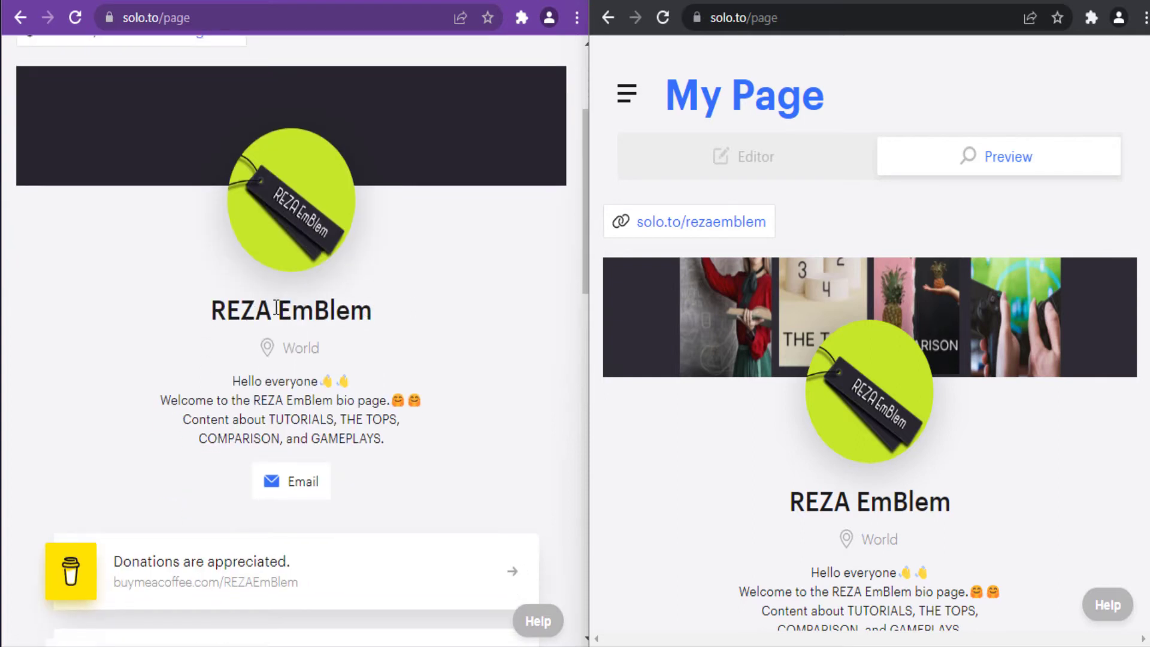
scroll(345, 314, "down", 2)
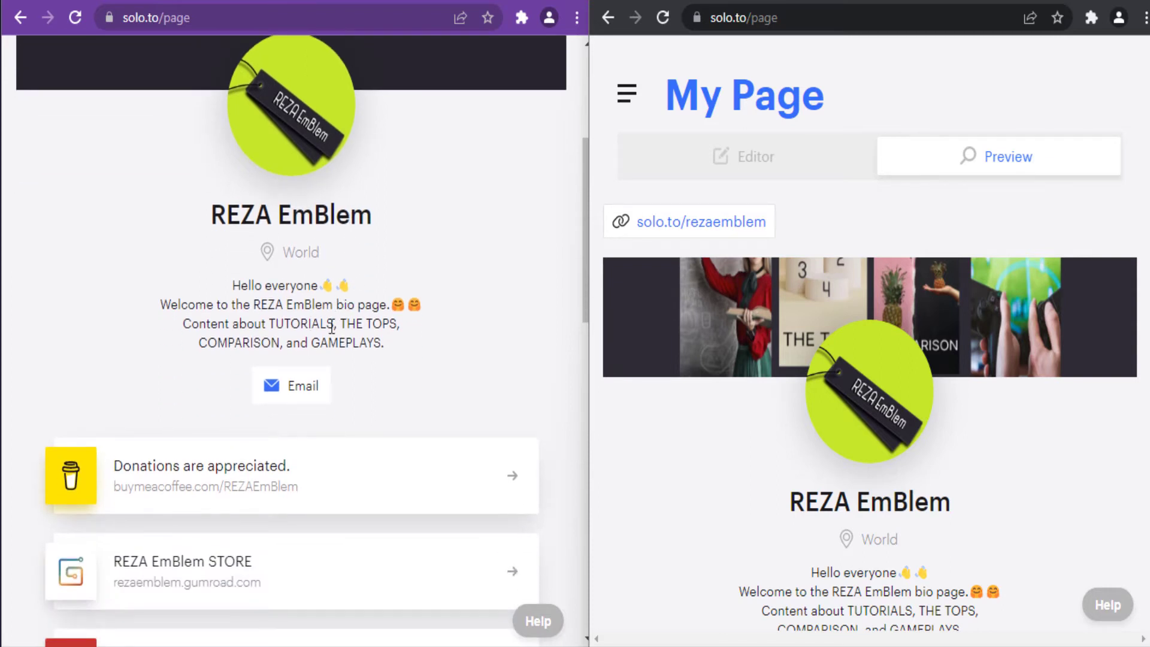
scroll(360, 317, "down", 2)
scroll(420, 326, "down", 8)
scroll(424, 353, "down", 10)
scroll(455, 401, "up", 8)
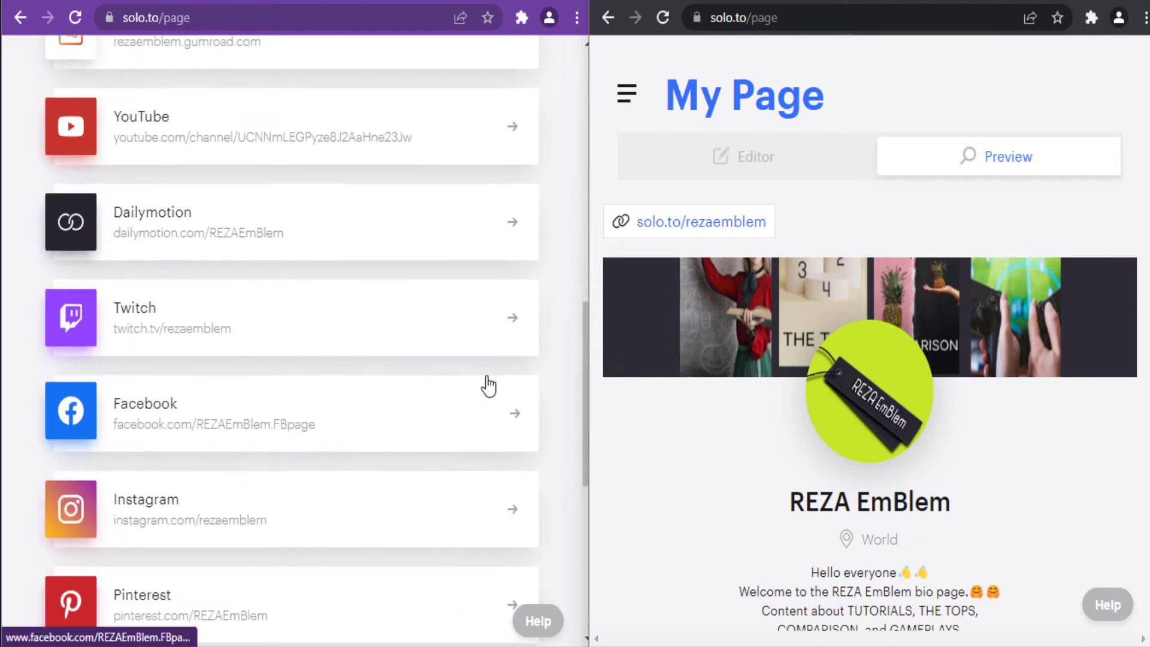
scroll(490, 384, "up", 13)
- Review the full-featured account's My Page preview, from the header and social buttons to the embed, divider and custom-thumbnail links
scroll(946, 239, "down", 2)
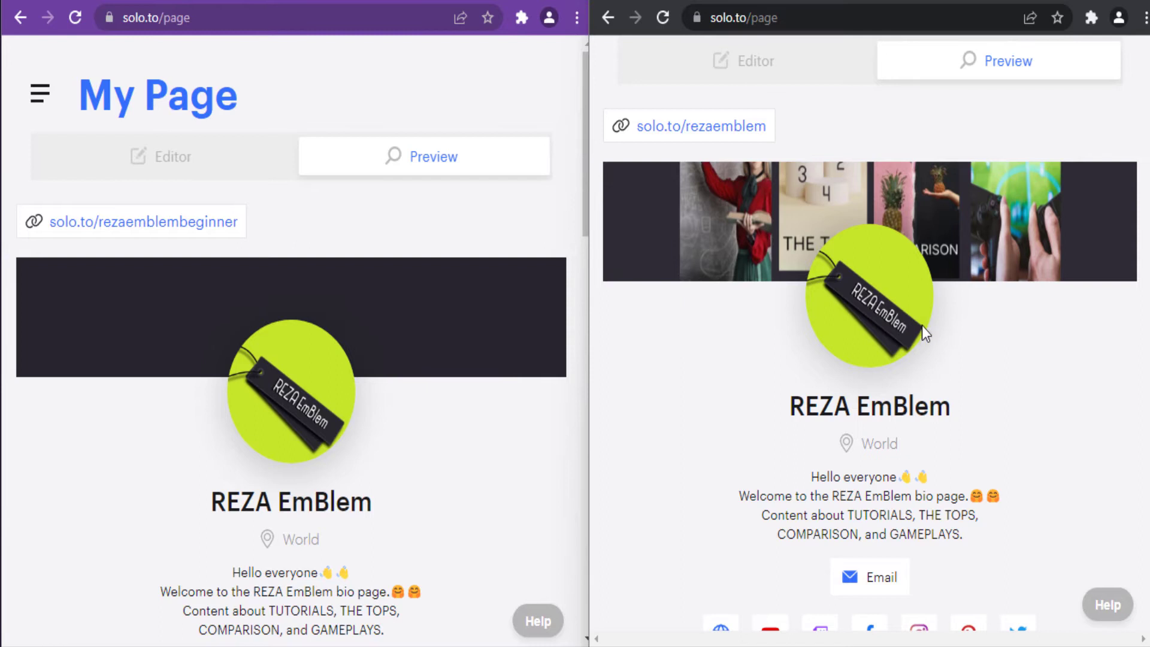
scroll(949, 257, "down", 4)
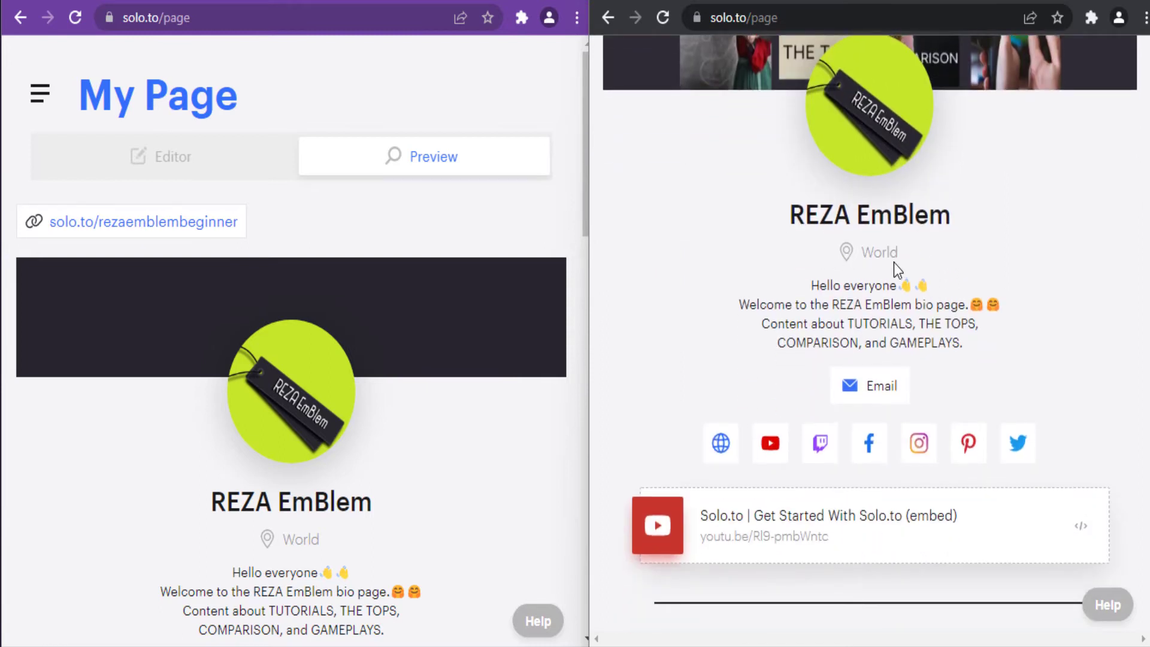
scroll(919, 259, "down", 2)
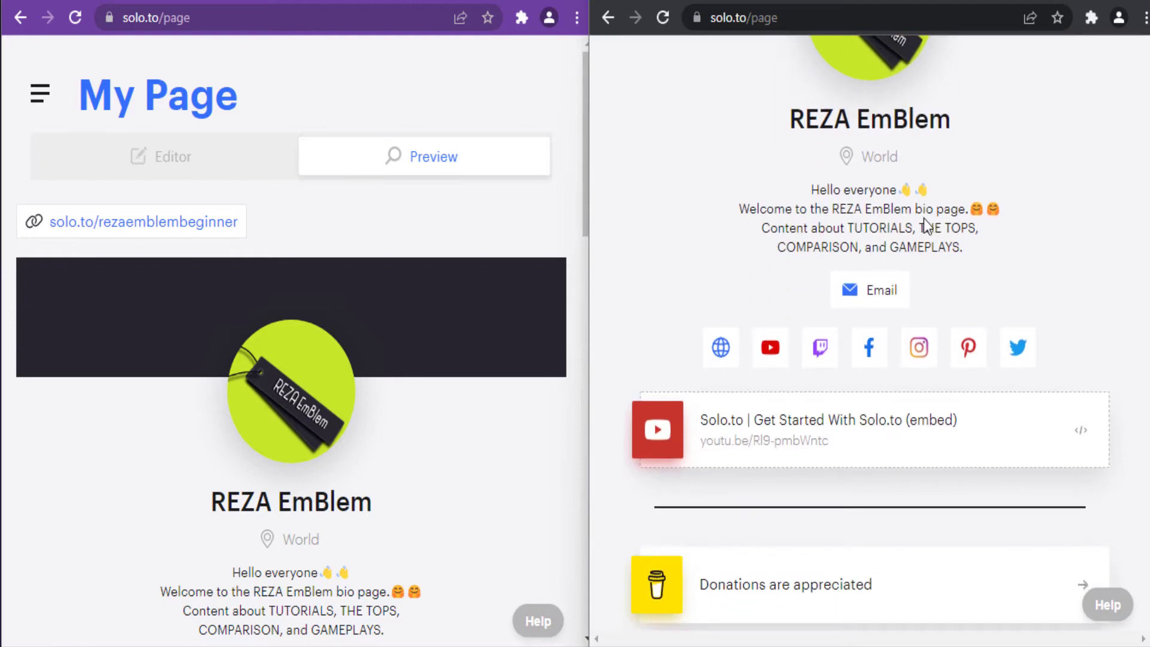
scroll(910, 214, "down", 2)
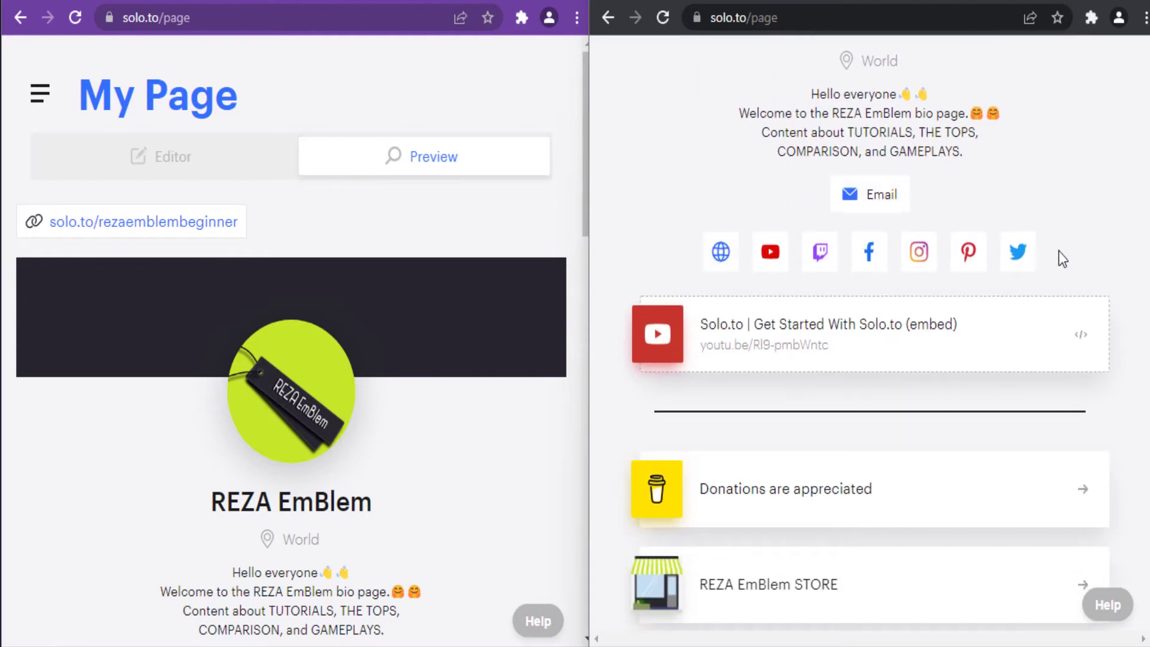
scroll(1057, 253, "down", 3)
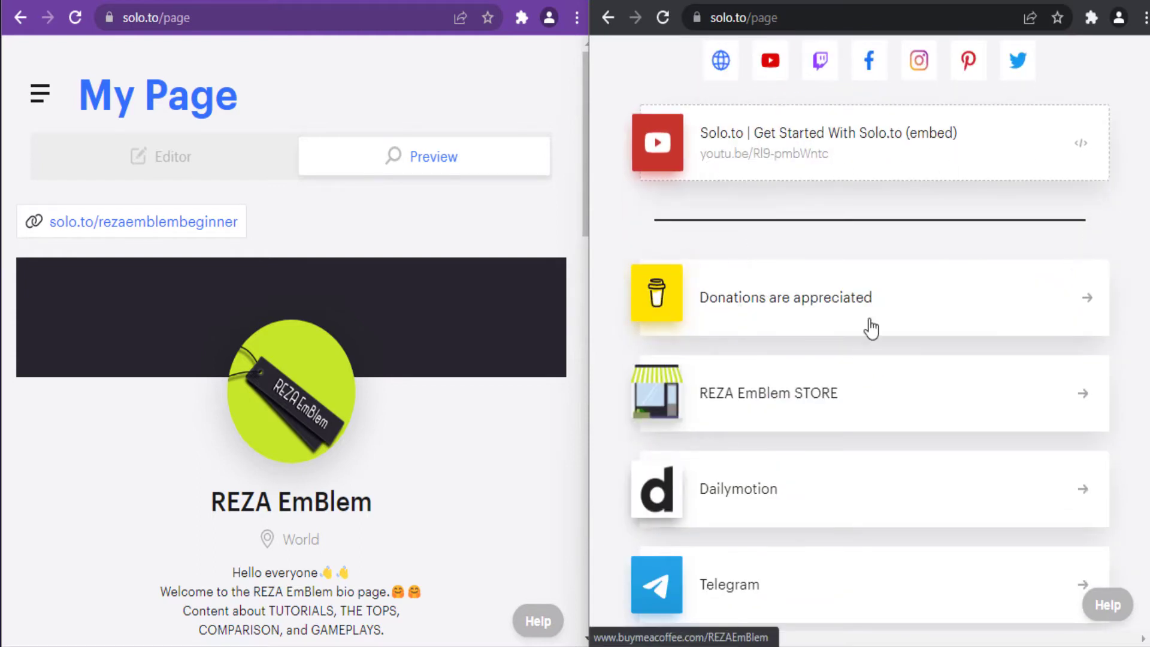
scroll(927, 310, "down", 3)
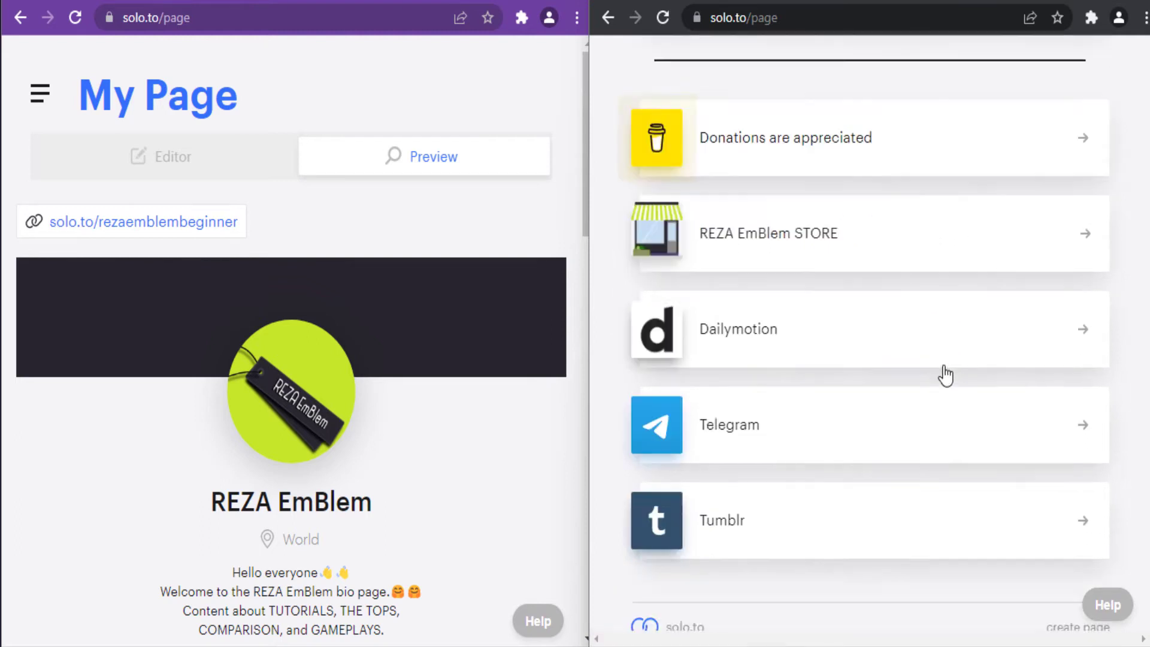
scroll(950, 441, "up", 5)
scroll(955, 441, "up", 6)
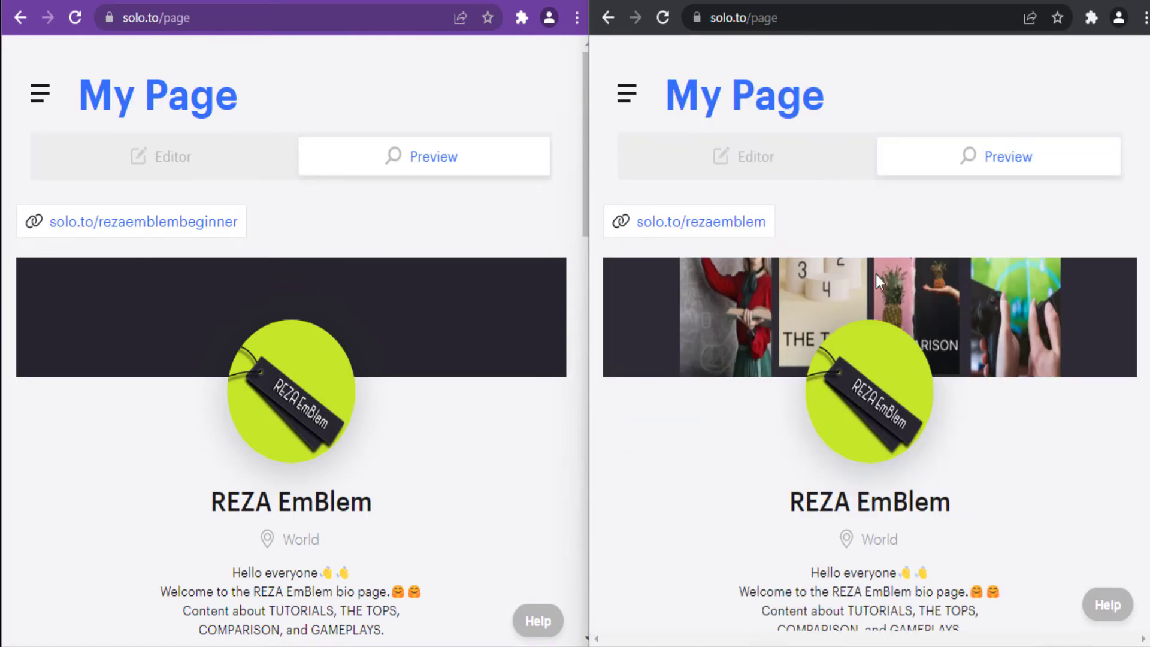
- Open the page editor in both accounts and compare their display name, location, bio and background image settings
left_click(757, 160)
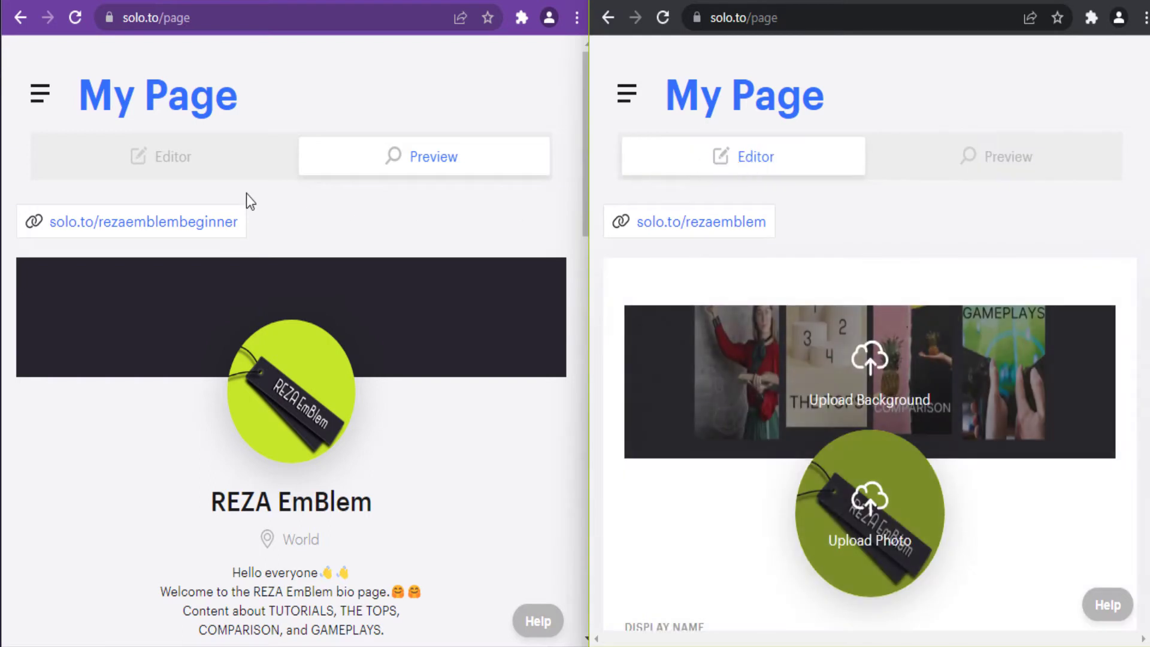
left_click(187, 169)
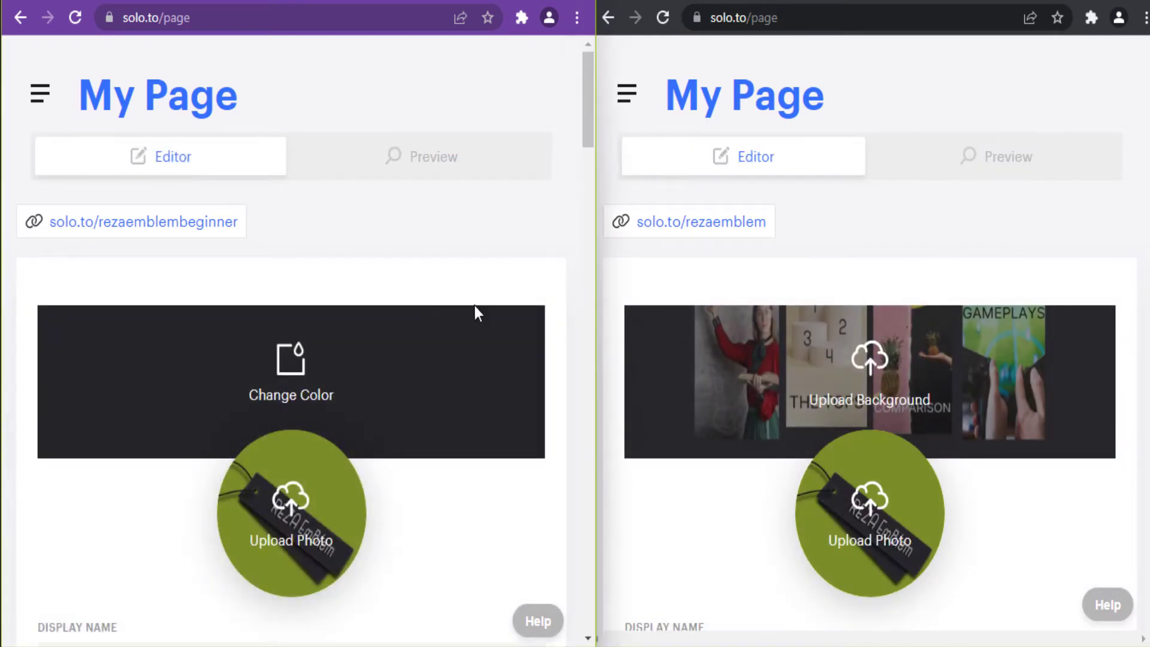
scroll(474, 305, "down", 2)
scroll(689, 353, "down", 2)
scroll(432, 326, "down", 2)
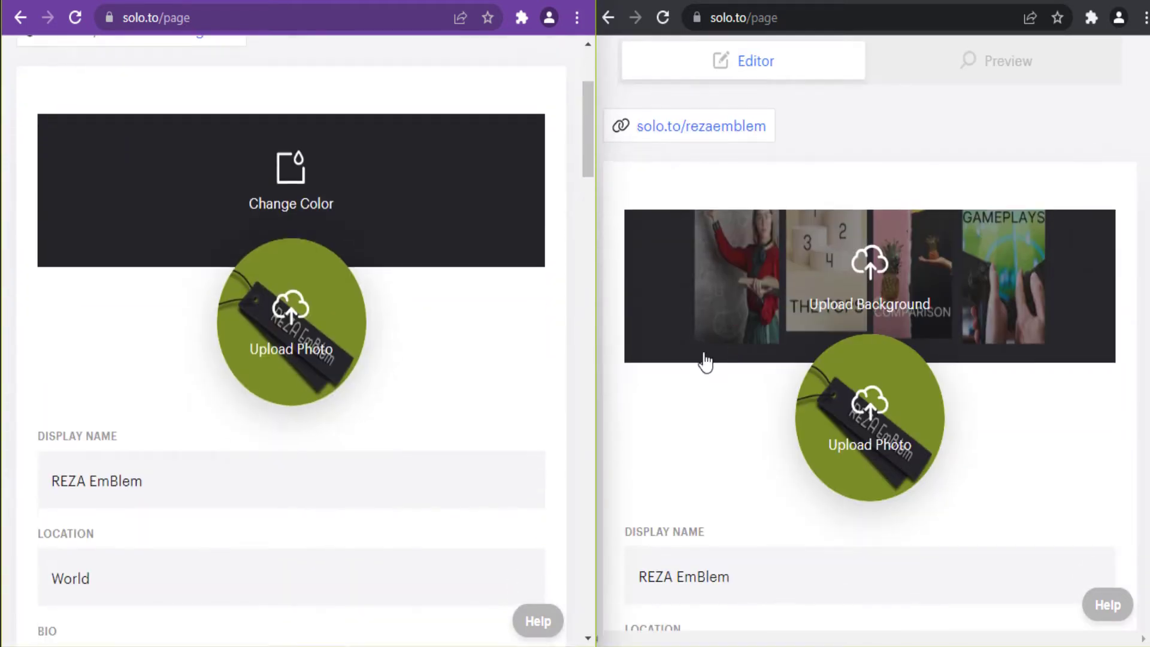
scroll(705, 362, "down", 4)
scroll(493, 366, "down", 4)
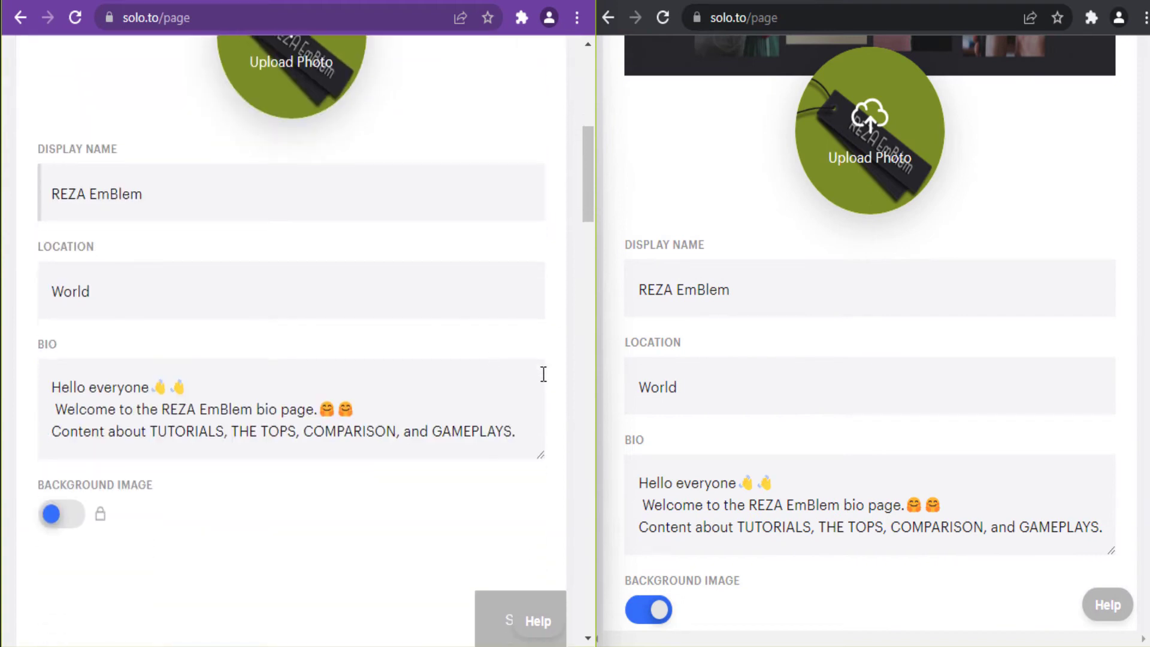
scroll(739, 406, "down", 2)
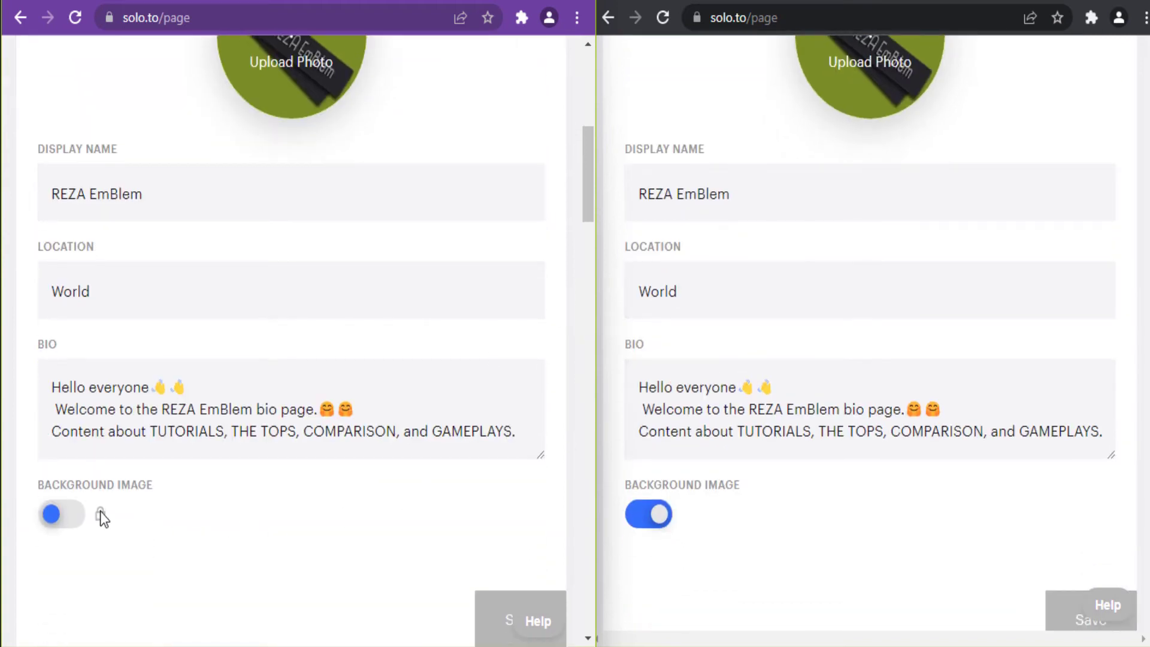
mouse_move(100, 513)
- Compare the header's Change Color option in the Beginner editor with Upload Background in the full-featured one, along with the profile fields
scroll(362, 476, "up", 2)
scroll(818, 426, "up", 4)
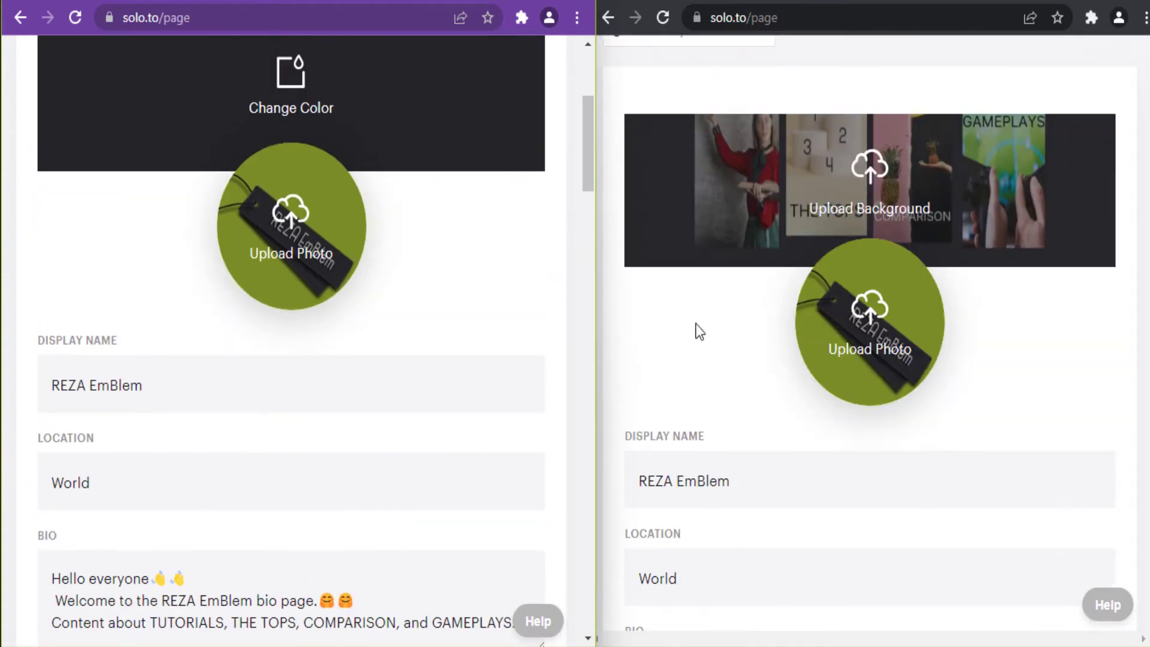
scroll(524, 342, "up", 3)
scroll(682, 281, "up", 2)
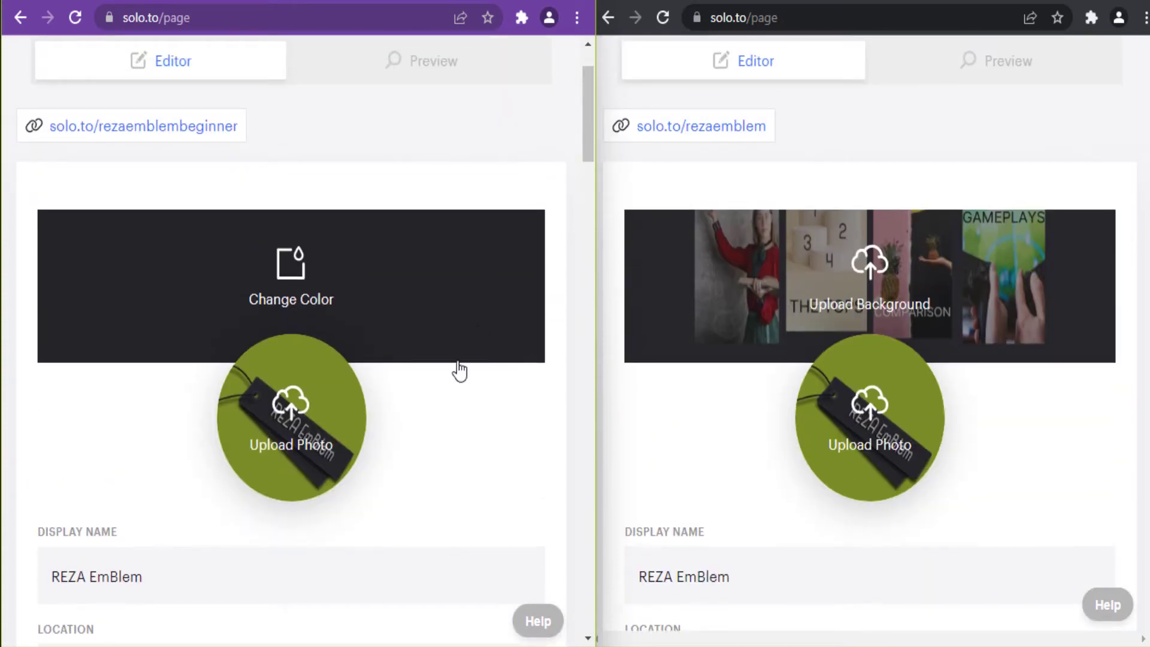
scroll(453, 376, "down", 2)
scroll(692, 377, "down", 2)
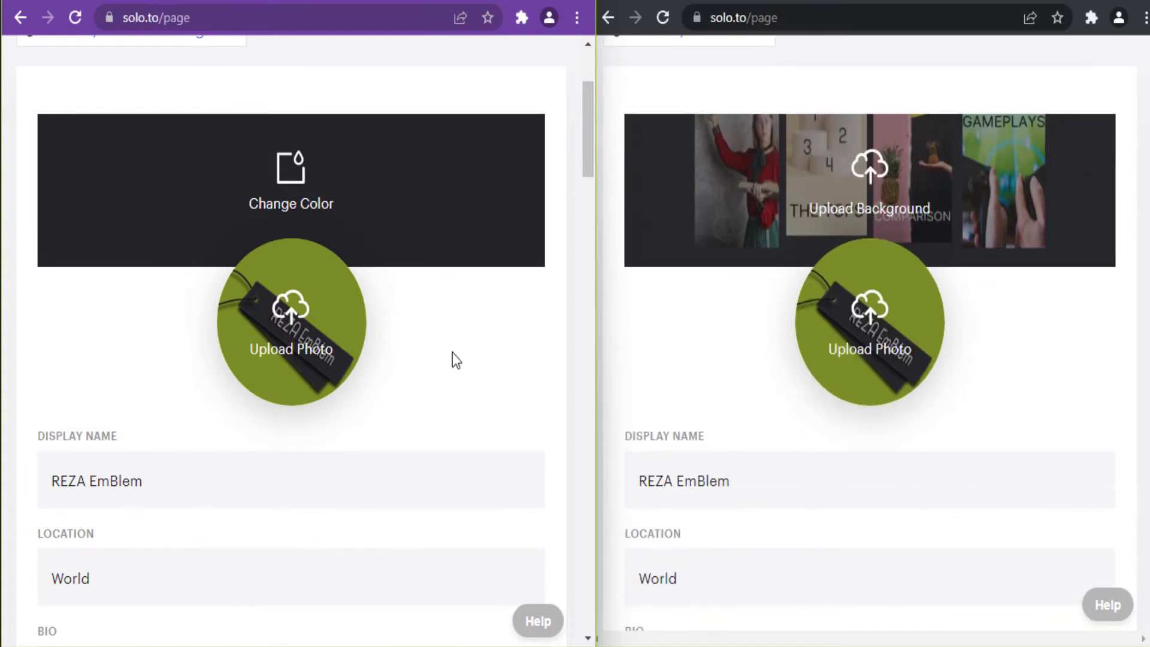
scroll(461, 362, "down", 5)
scroll(695, 381, "down", 5)
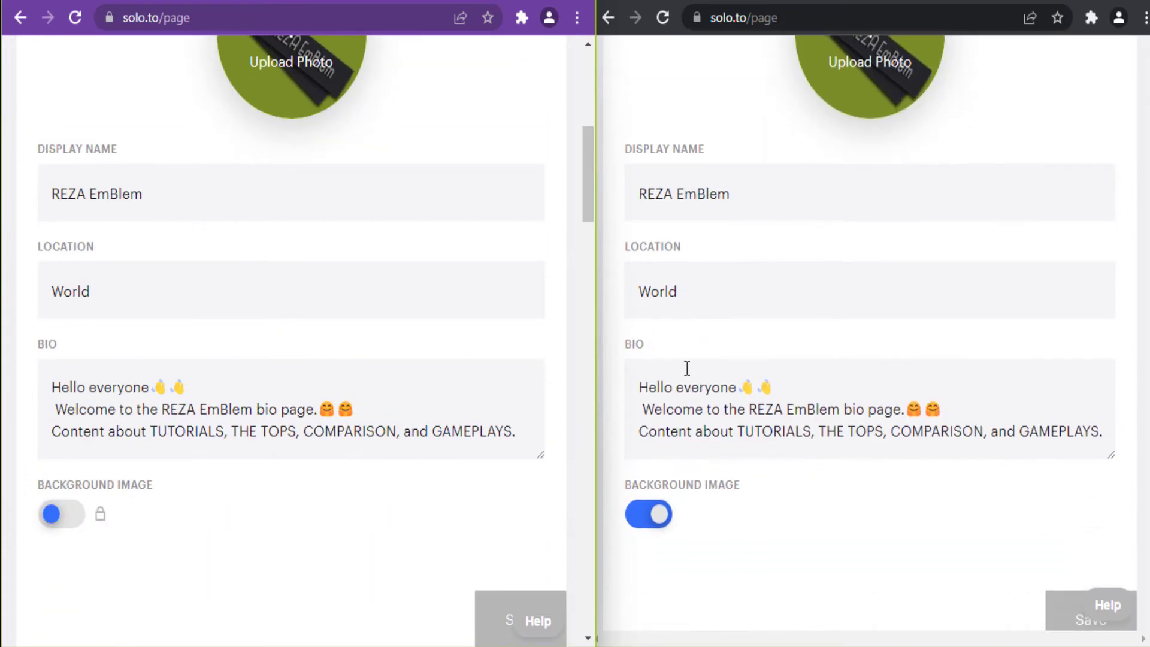
- Turn on dark mode in the Appearance settings of the full-featured account
scroll(527, 357, "down", 2)
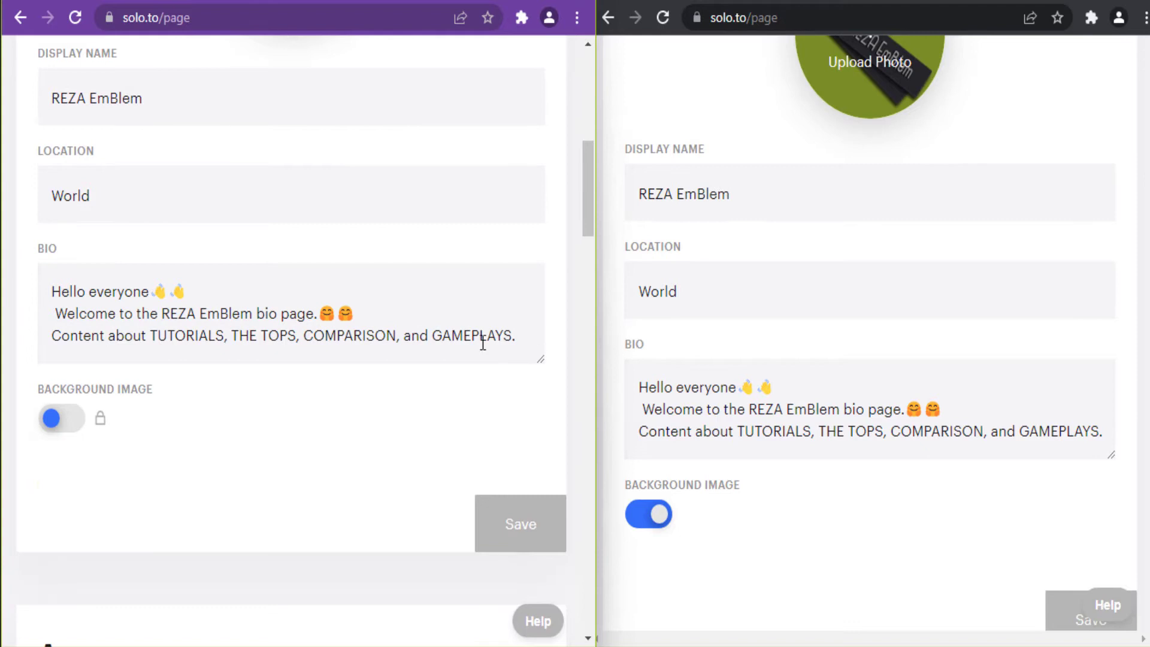
scroll(739, 411, "down", 4)
scroll(561, 385, "down", 5)
scroll(809, 406, "down", 5)
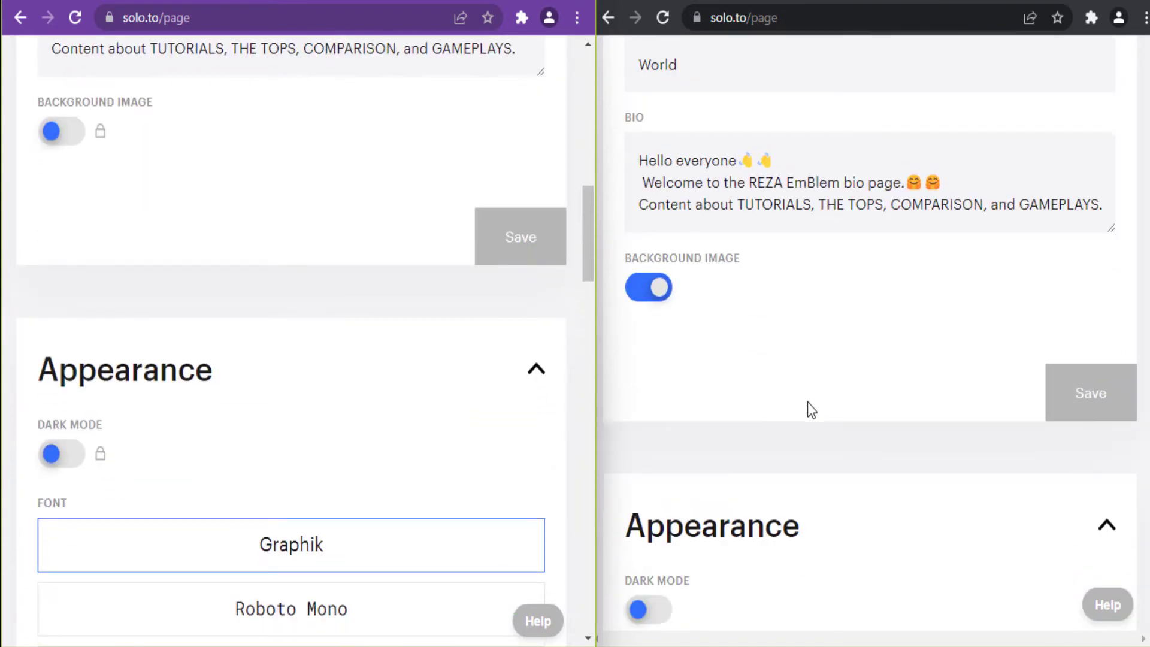
scroll(365, 332, "down", 3)
scroll(688, 313, "down", 2)
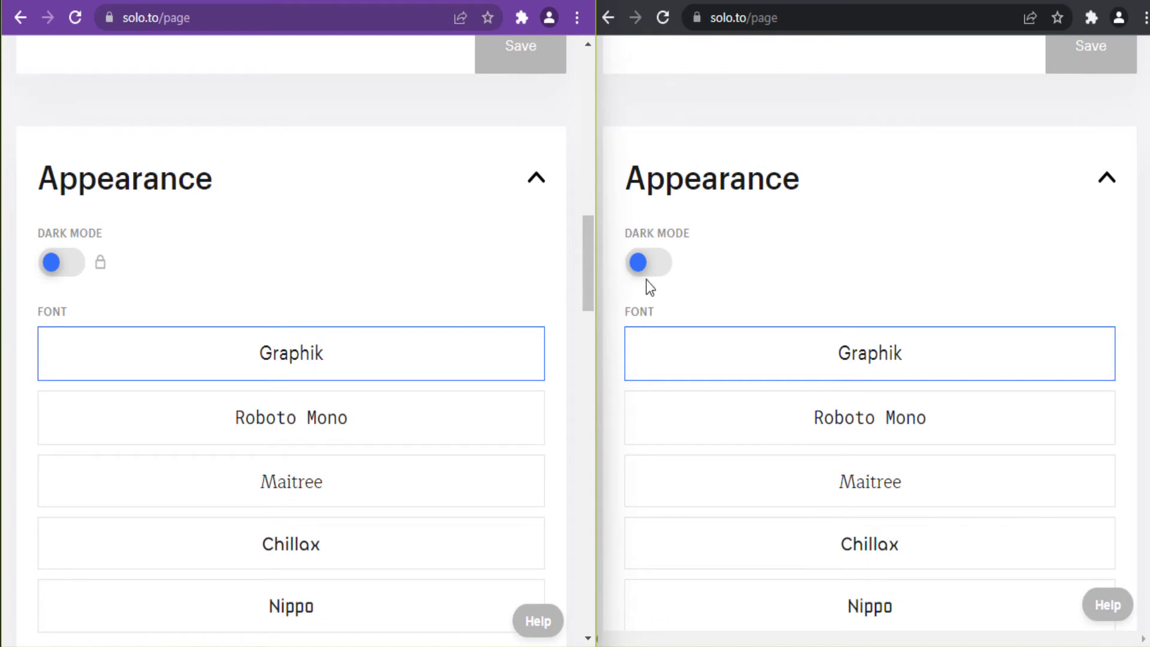
left_click(661, 278)
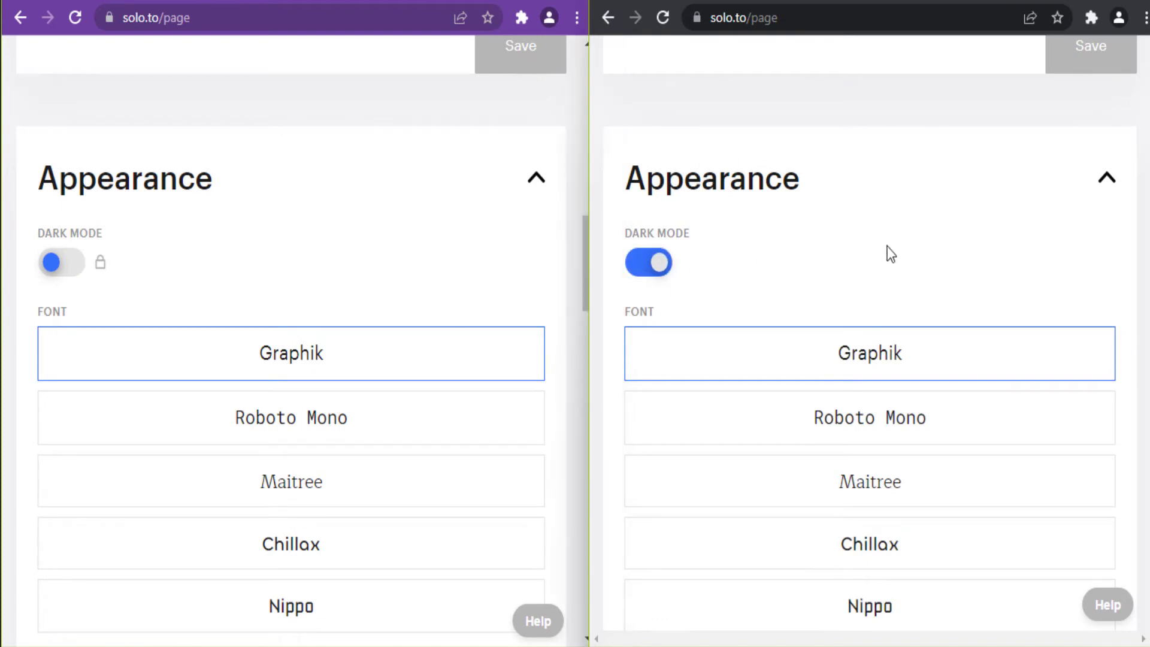
- Preview the full-featured page in dark mode, from its header to the last link
scroll(1008, 310, "up", 9)
scroll(1008, 310, "up", 4)
left_click(1024, 159)
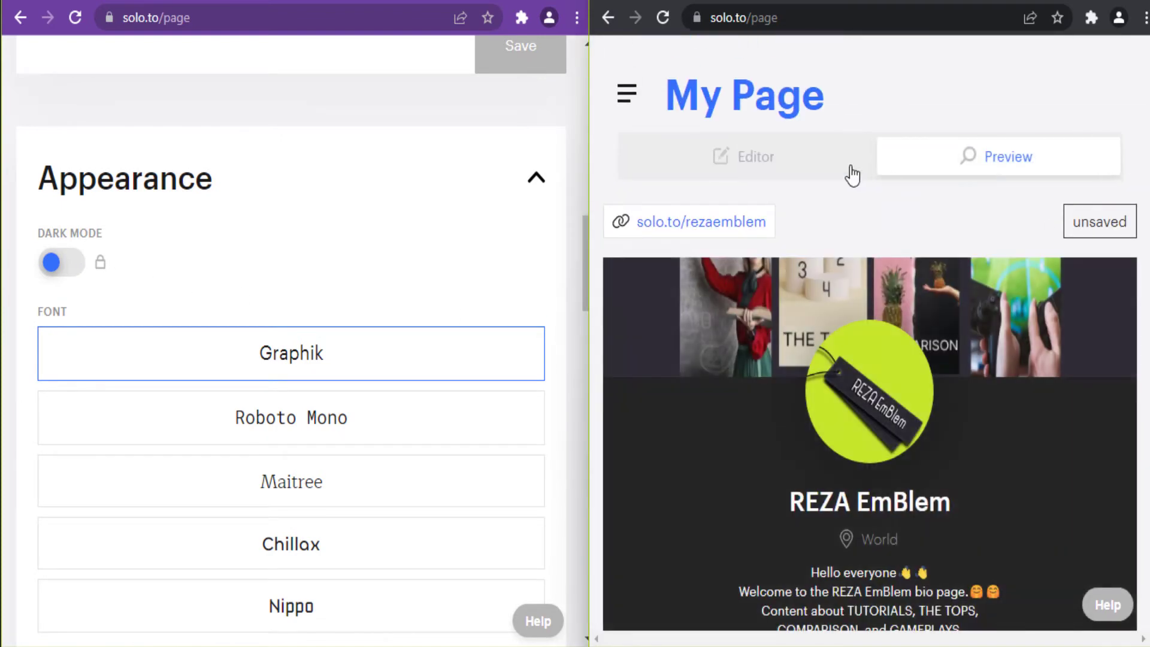
scroll(852, 174, "down", 1)
scroll(929, 419, "down", 14)
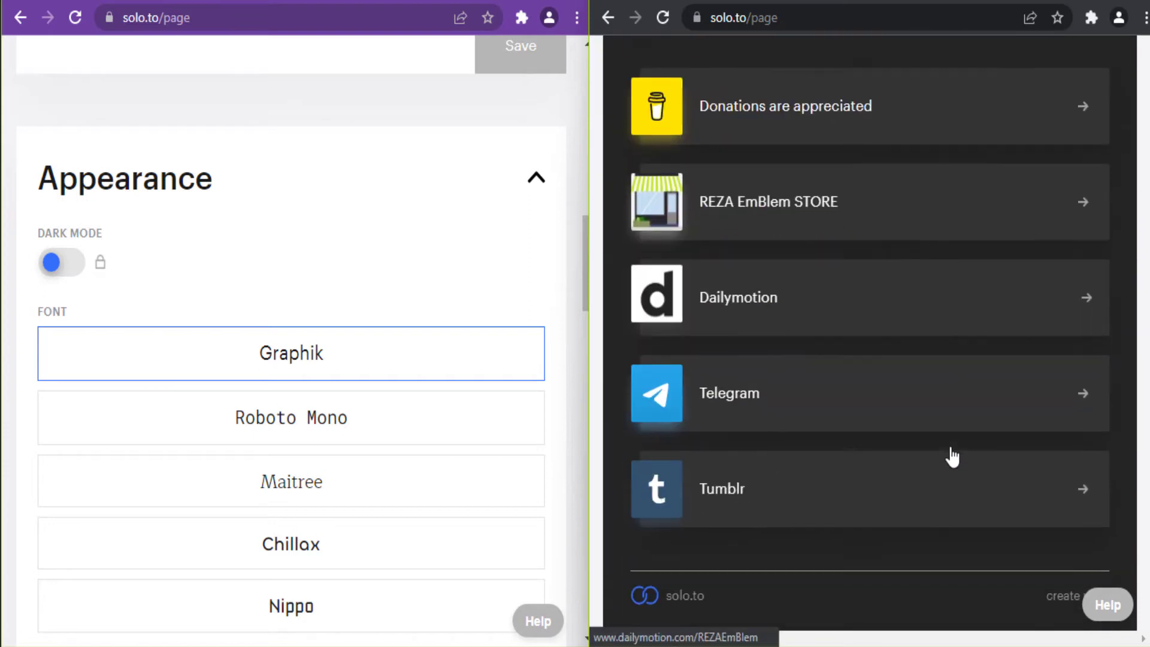
scroll(951, 450, "up", 15)
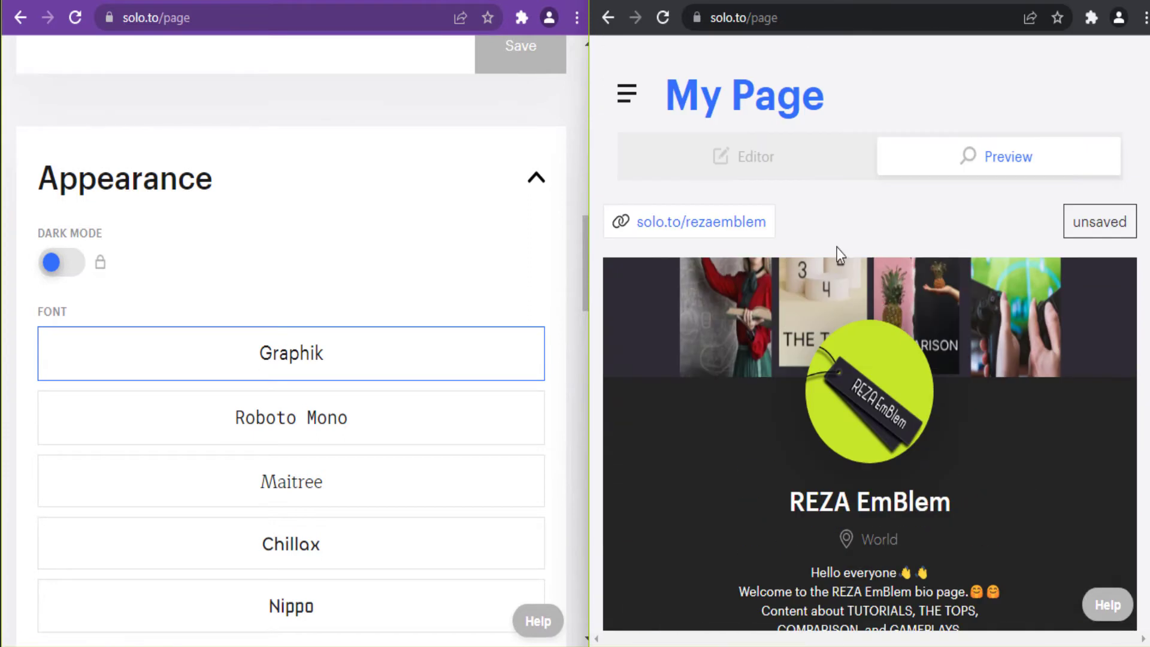
- Return to the full-featured account's editor and turn dark mode back off
left_click(768, 170)
scroll(809, 388, "down", 6)
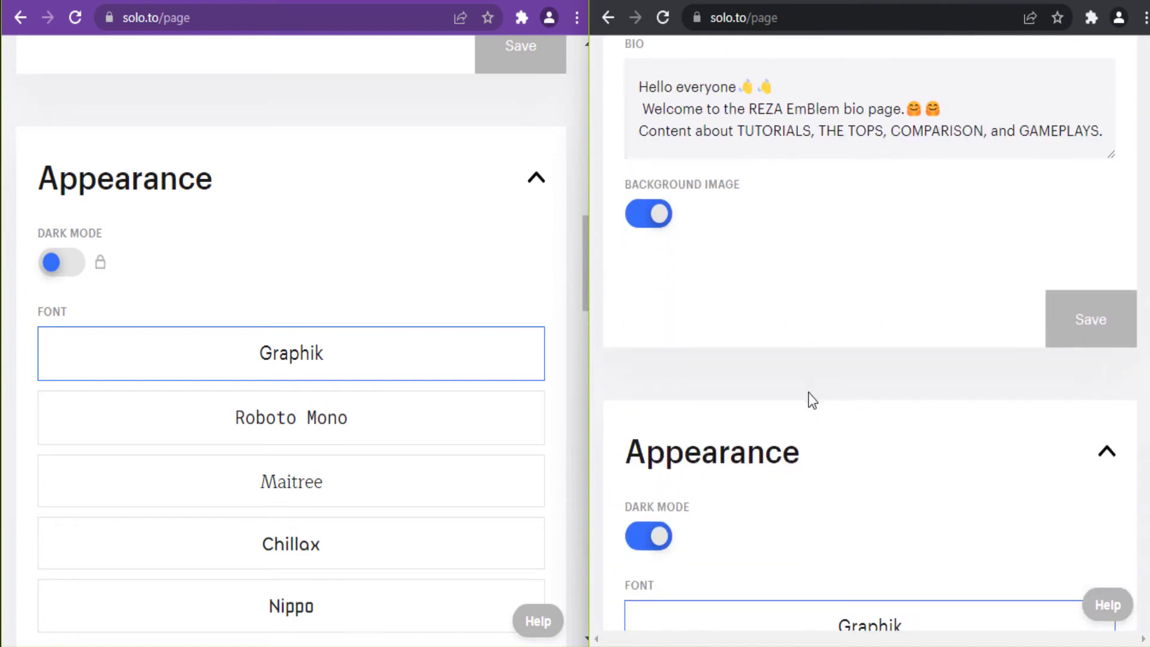
scroll(379, 300, "down", 2)
scroll(652, 316, "down", 2)
left_click(644, 172)
- Compare the available fonts and the Links & Embeds lists in the two editors
scroll(315, 323, "down", 3)
scroll(711, 361, "down", 3)
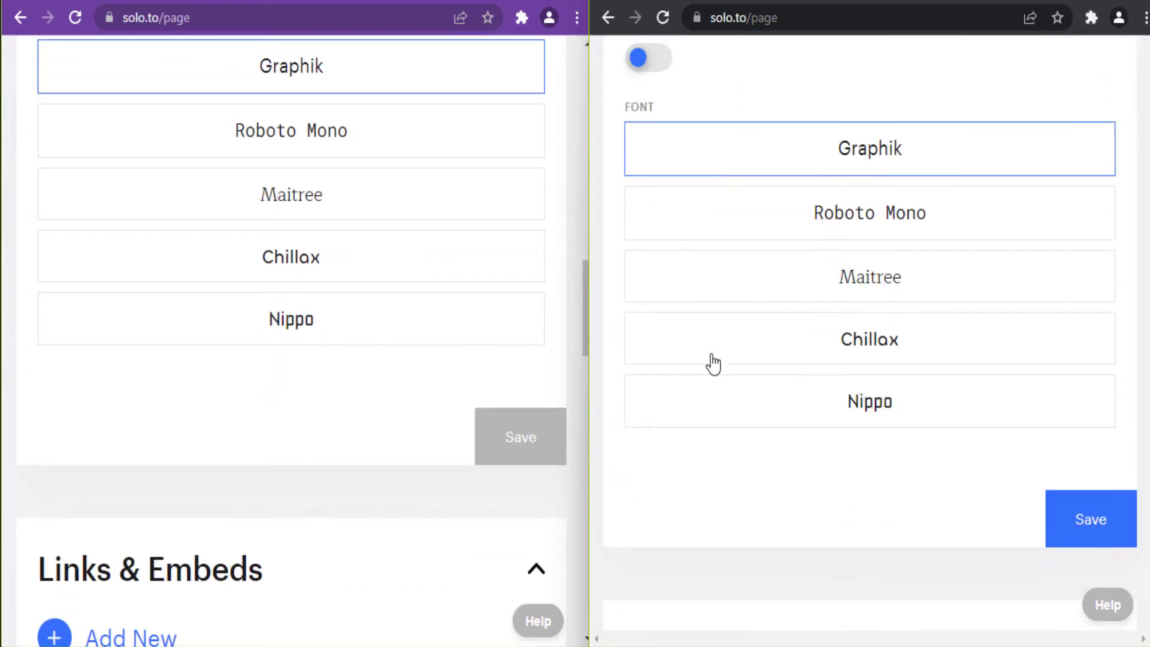
scroll(877, 374, "down", 3)
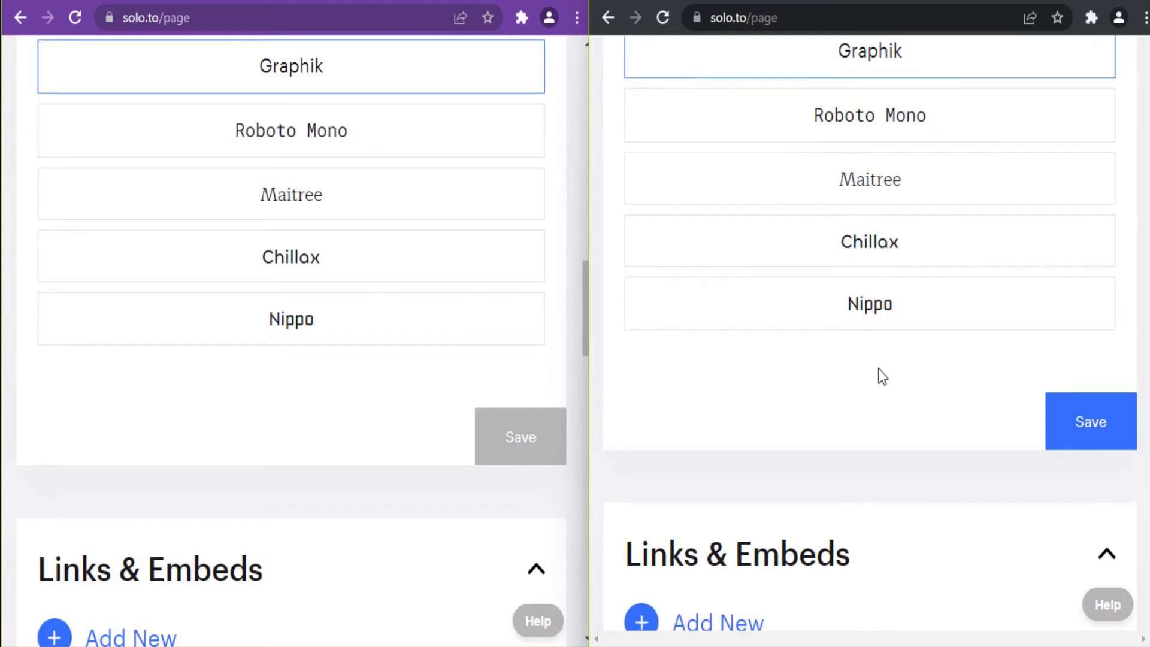
scroll(398, 359, "down", 5)
scroll(399, 358, "down", 1)
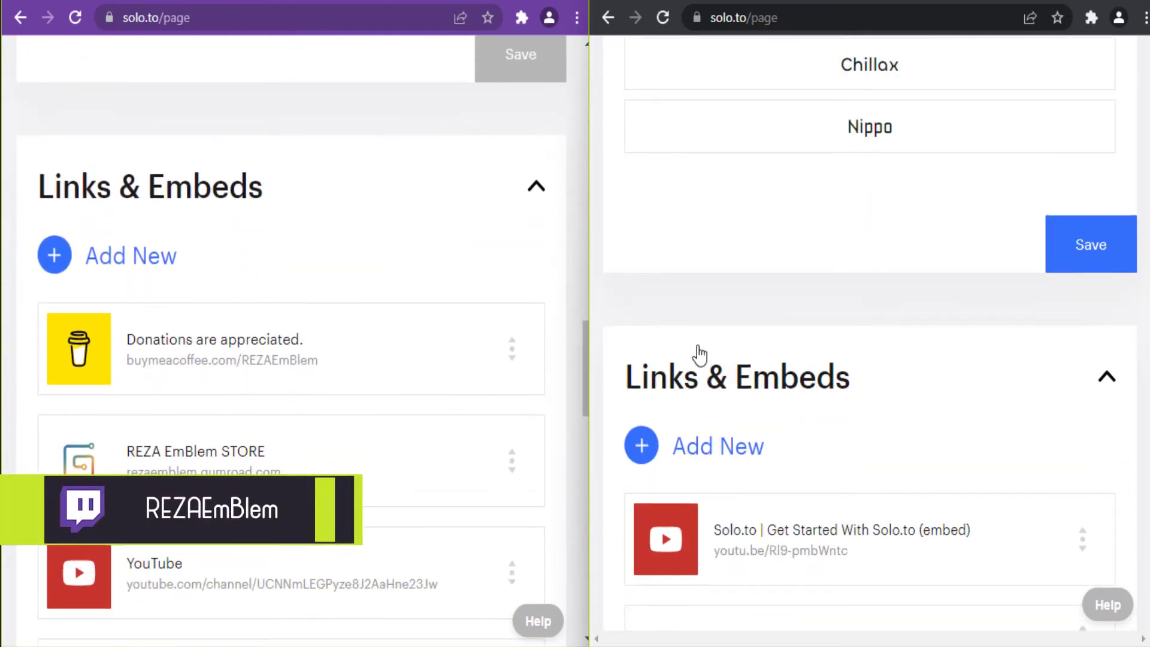
scroll(698, 354, "down", 5)
scroll(394, 293, "down", 2)
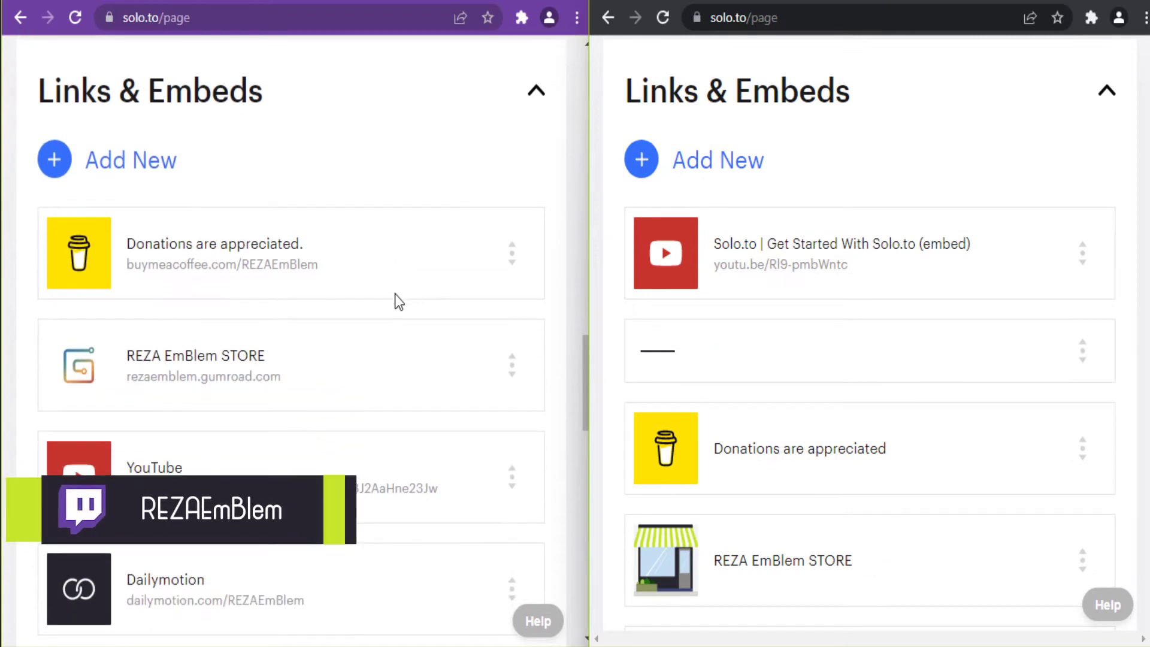
- Compare the item types that can be added under Links & Embeds in both accounts, without adding any
left_click(55, 158)
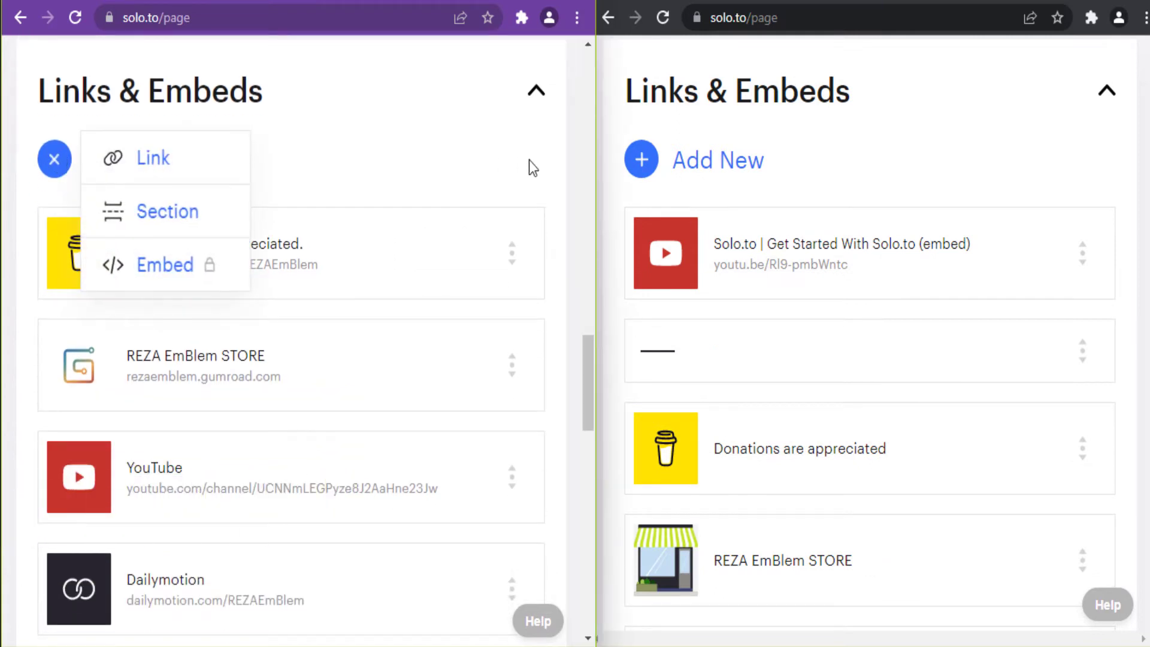
left_click(655, 167)
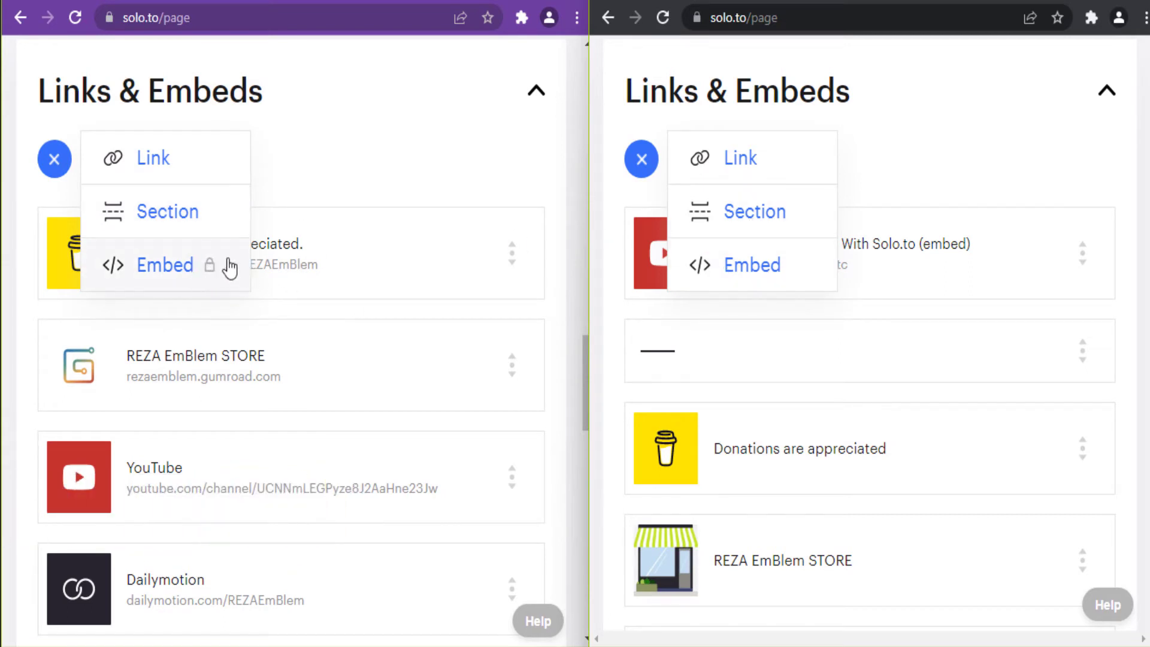
left_click(635, 174)
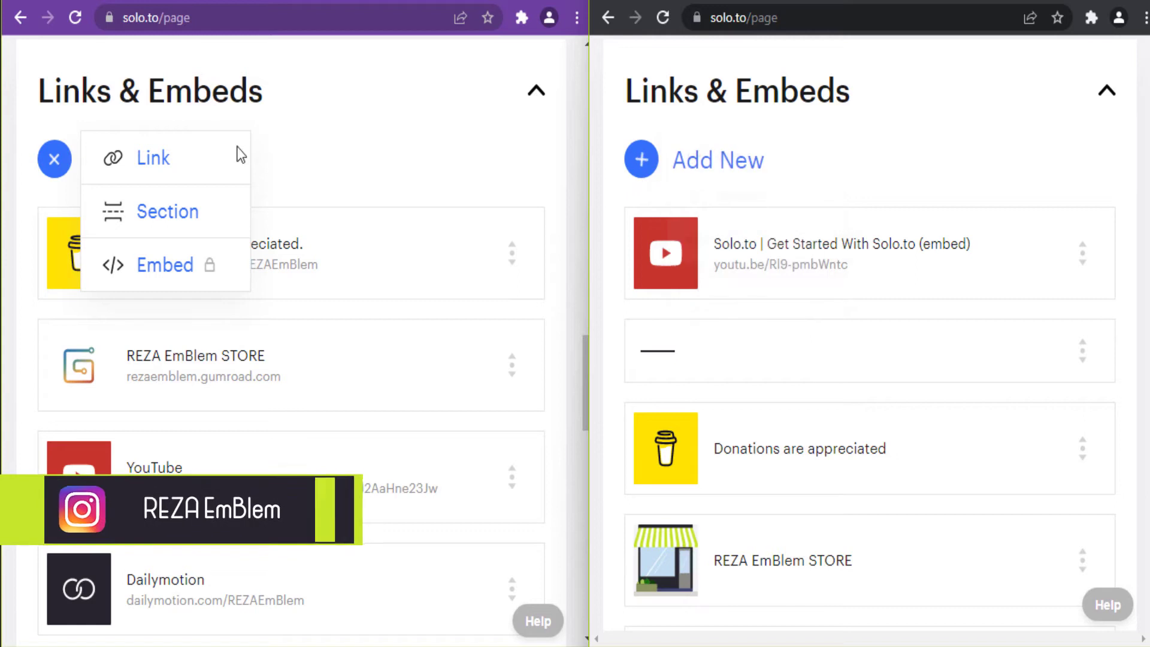
left_click(53, 159)
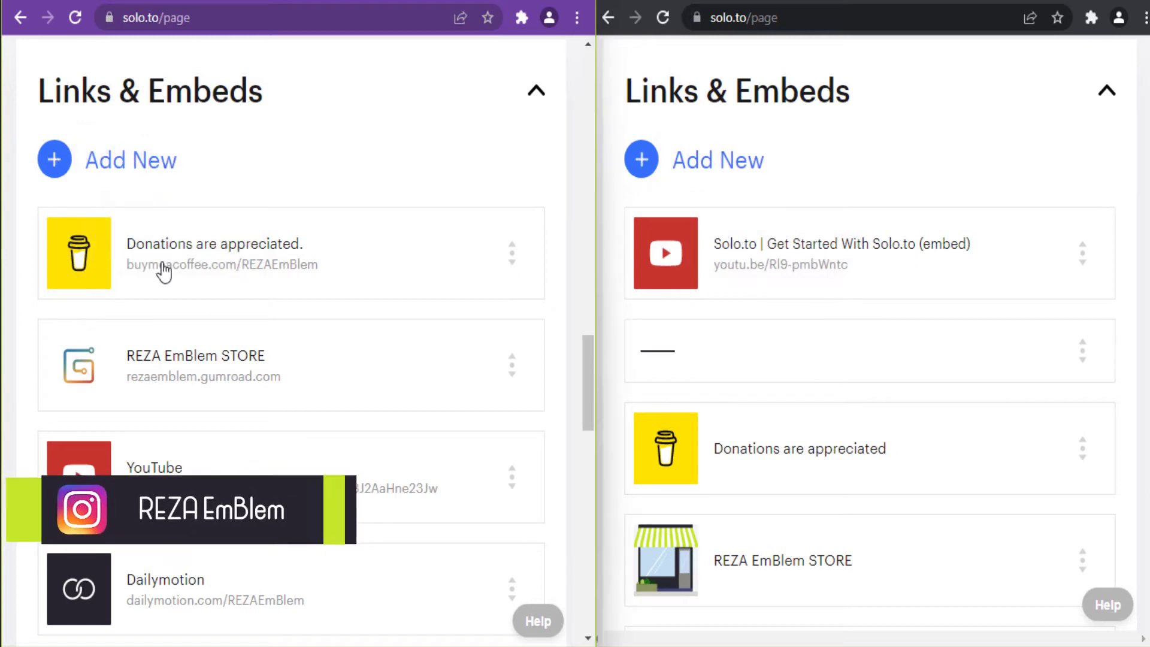
- Compare the donation link's settings in the two editors, from its URL and title to its schedule option
scroll(669, 299, "down", 3)
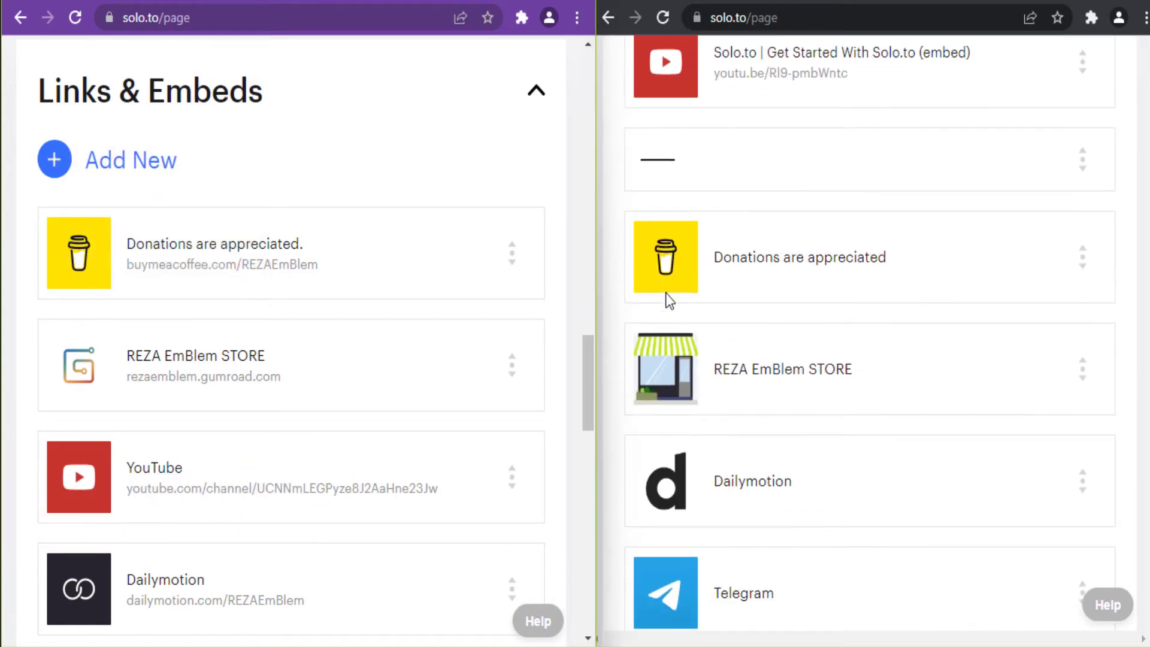
left_click(160, 257)
left_click(731, 260)
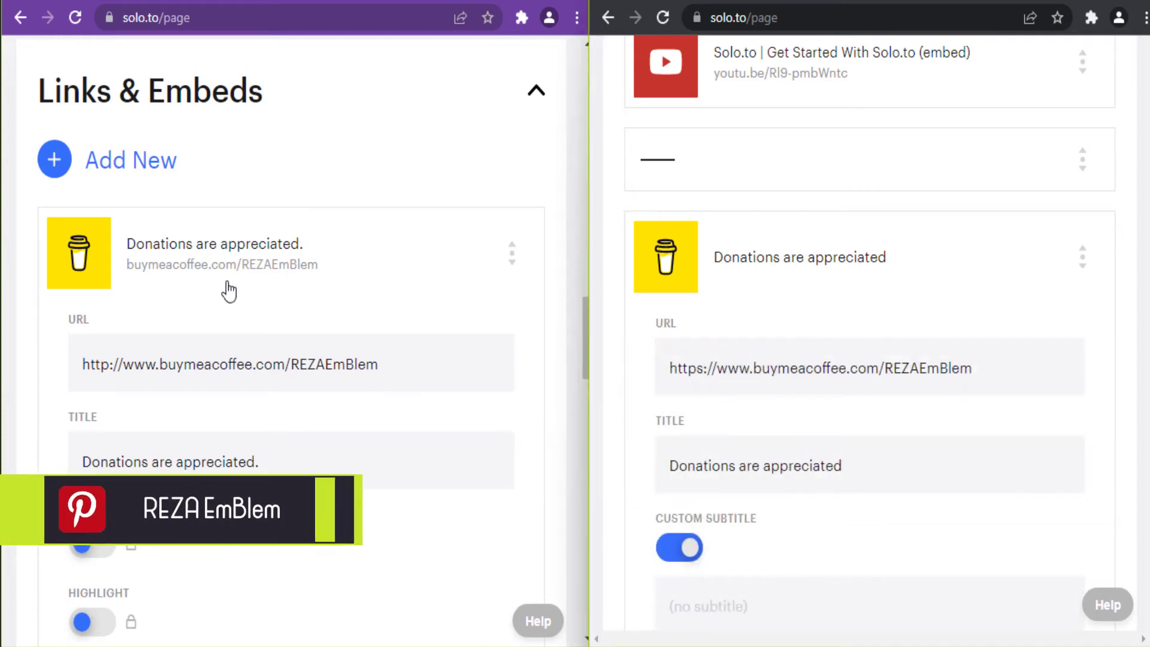
scroll(361, 312, "down", 2)
scroll(760, 313, "down", 2)
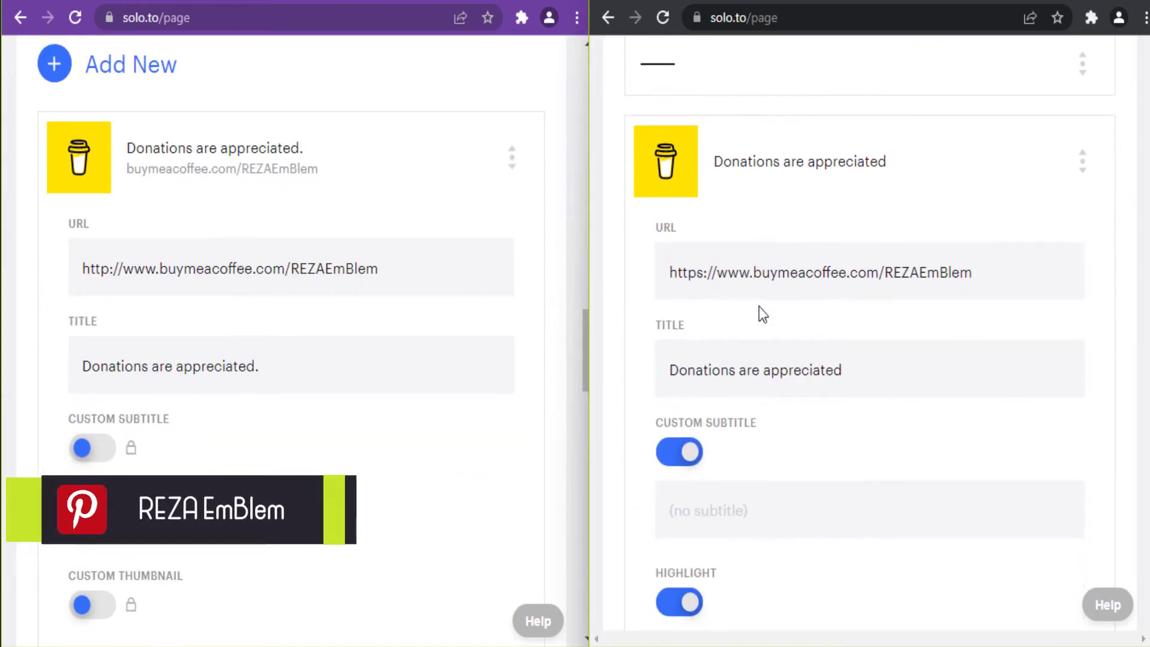
scroll(797, 288, "down", 2)
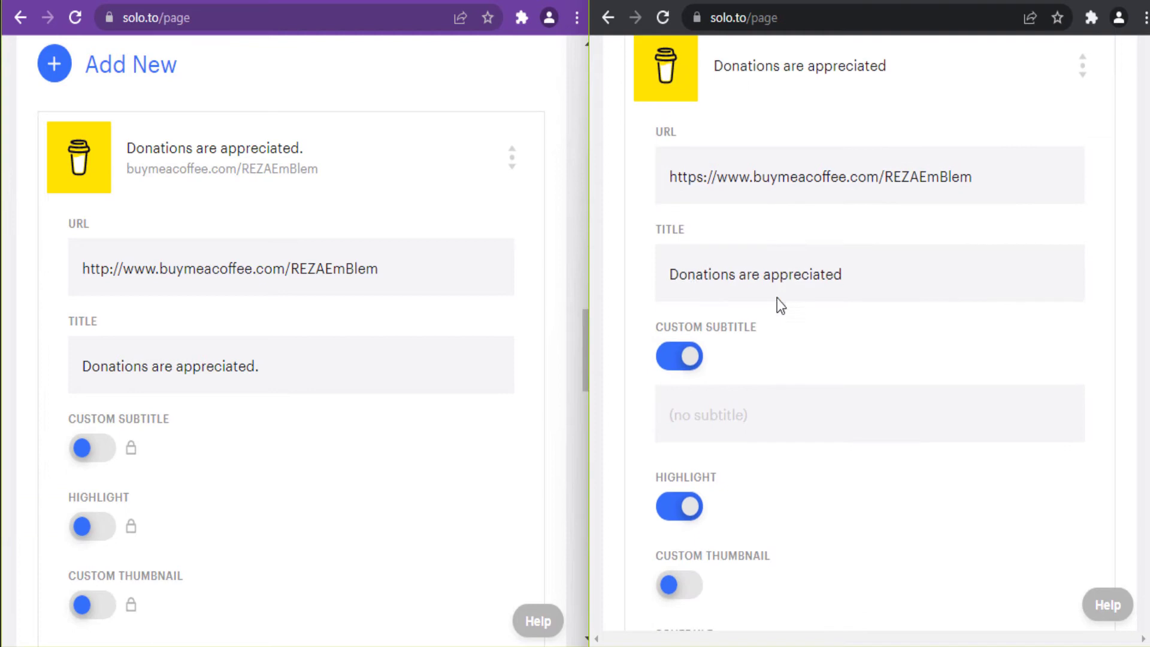
scroll(341, 300, "down", 4)
scroll(699, 249, "down", 2)
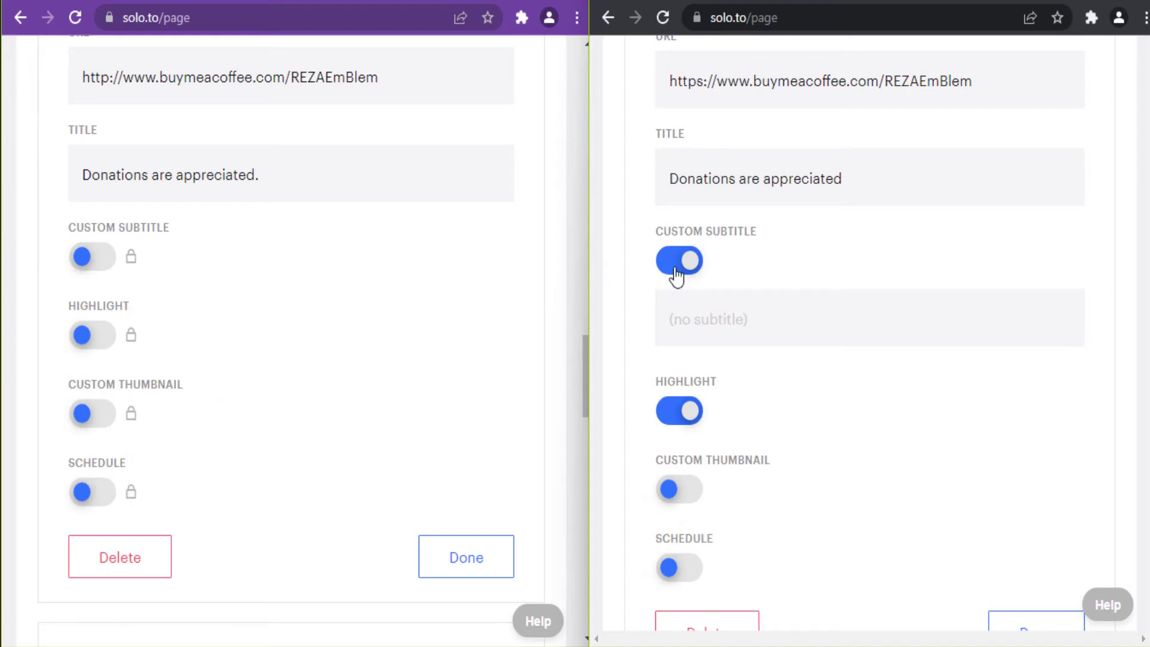
scroll(712, 286, "down", 2)
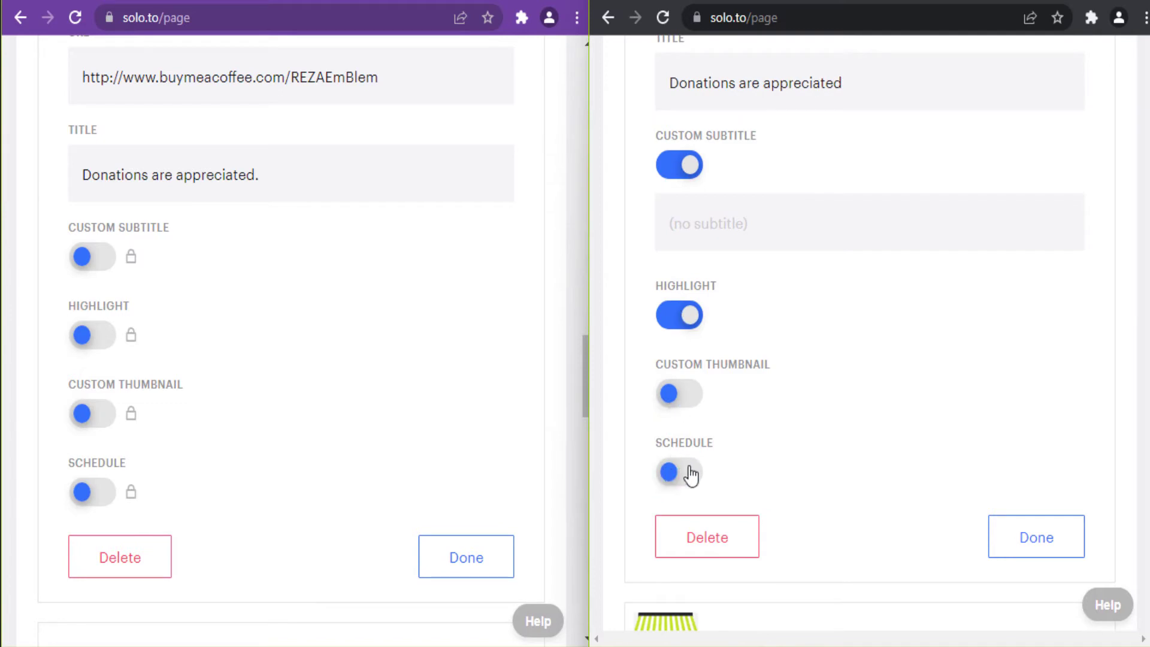
scroll(761, 440, "up", 4)
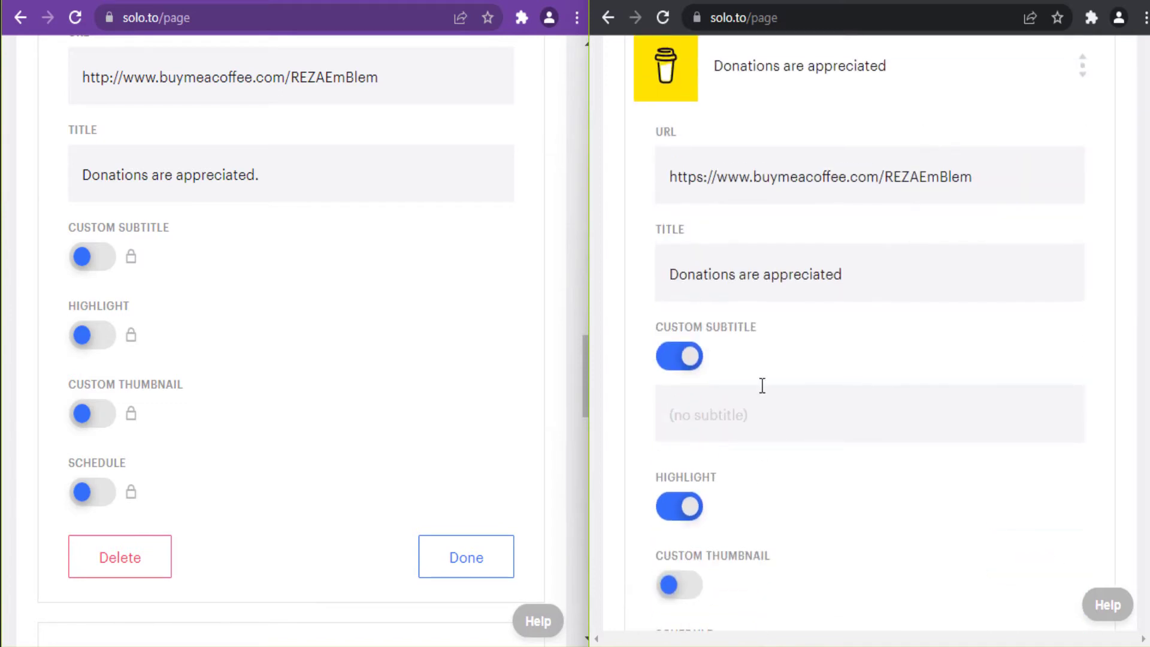
- Switch the full-featured account's donation link subtitle off and on again, and set it to "Leave a tip, please."
scroll(761, 374, "up", 2)
left_click(680, 455)
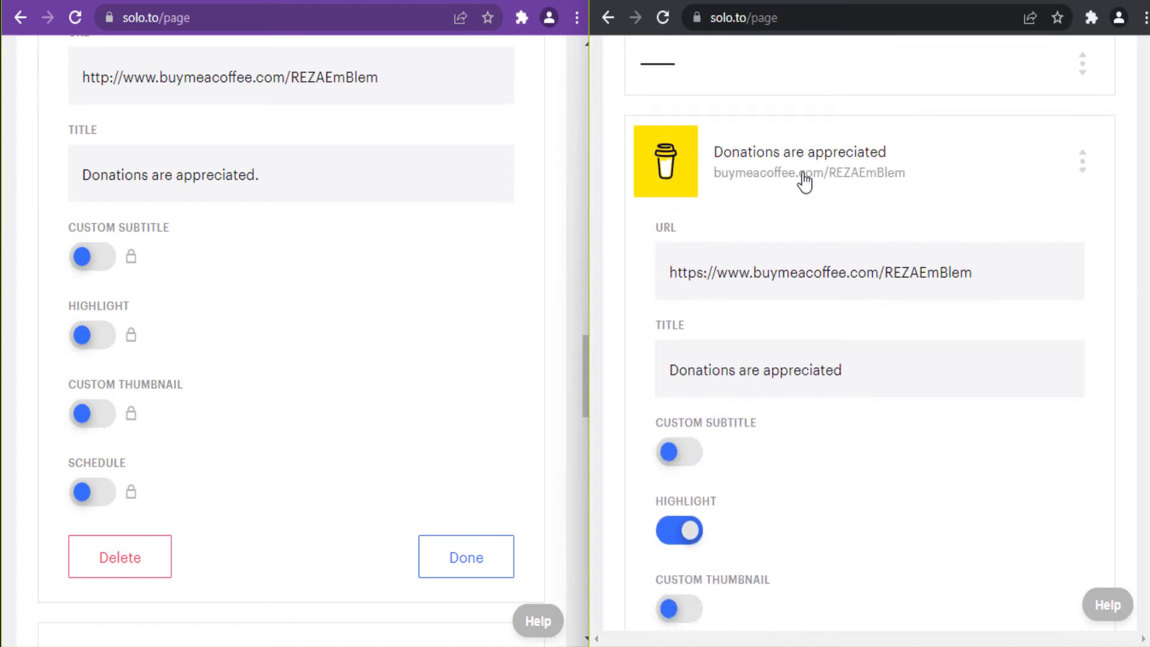
left_click(680, 458)
left_click(678, 503)
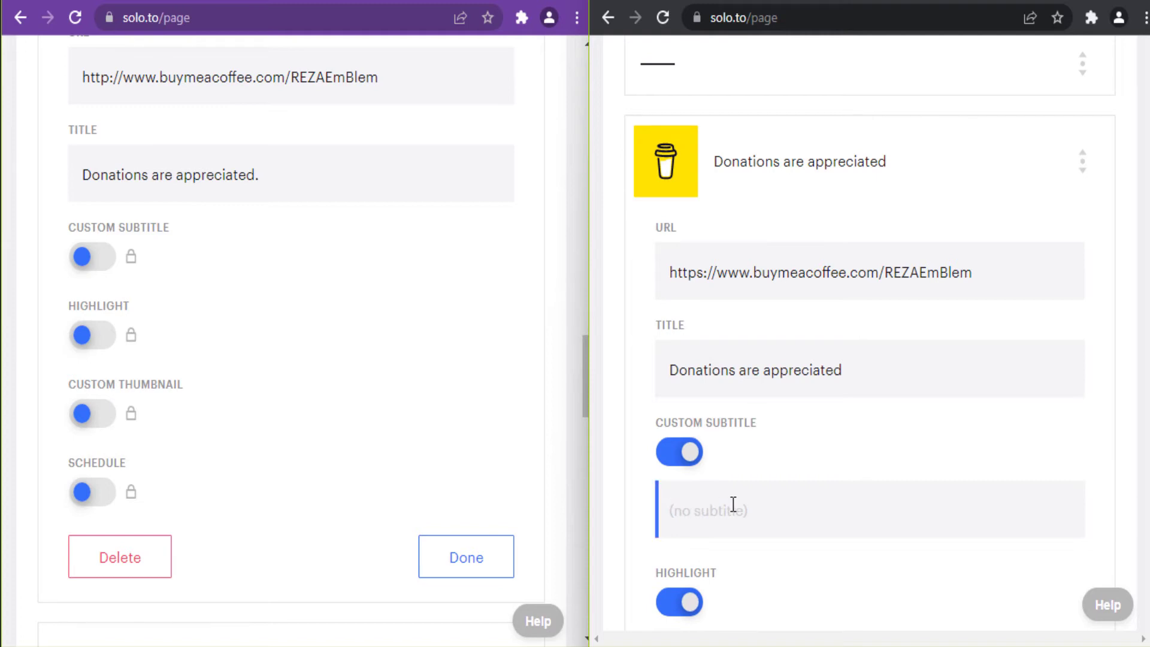
left_click(733, 505)
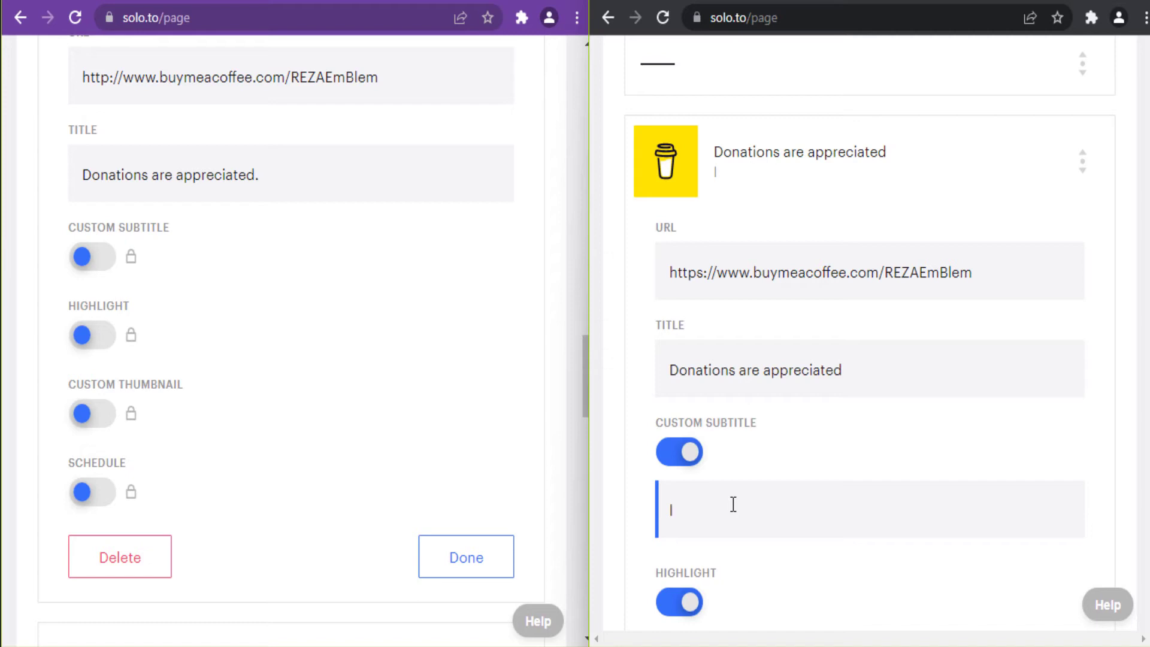
key("BackSpace")
type("Leave a tip, please.")
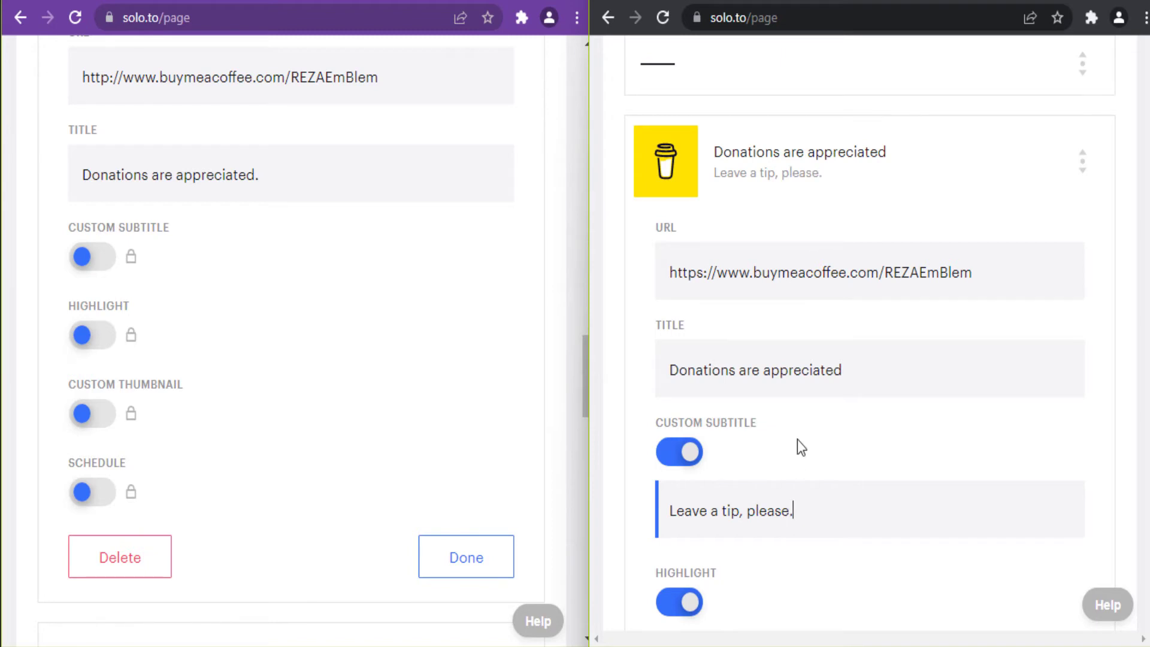
- Preview the highlighted donation link on the full-featured page, and return to that link's settings in the editor
scroll(978, 490, "down", 2)
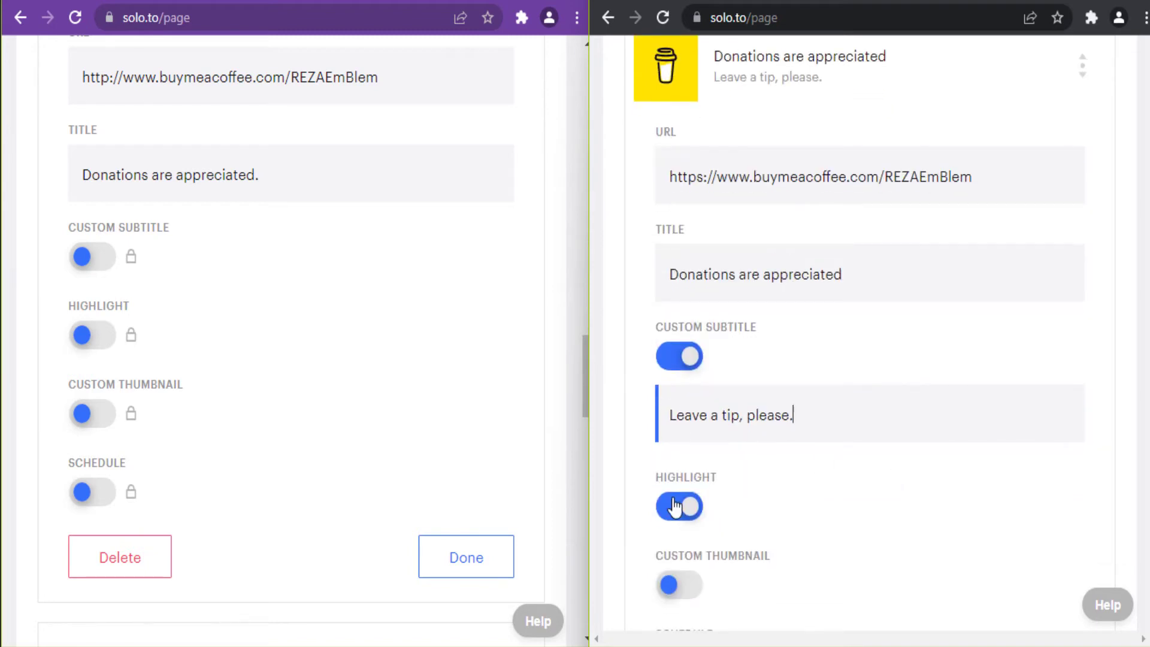
scroll(1066, 359, "up", 15)
scroll(1026, 337, "up", 10)
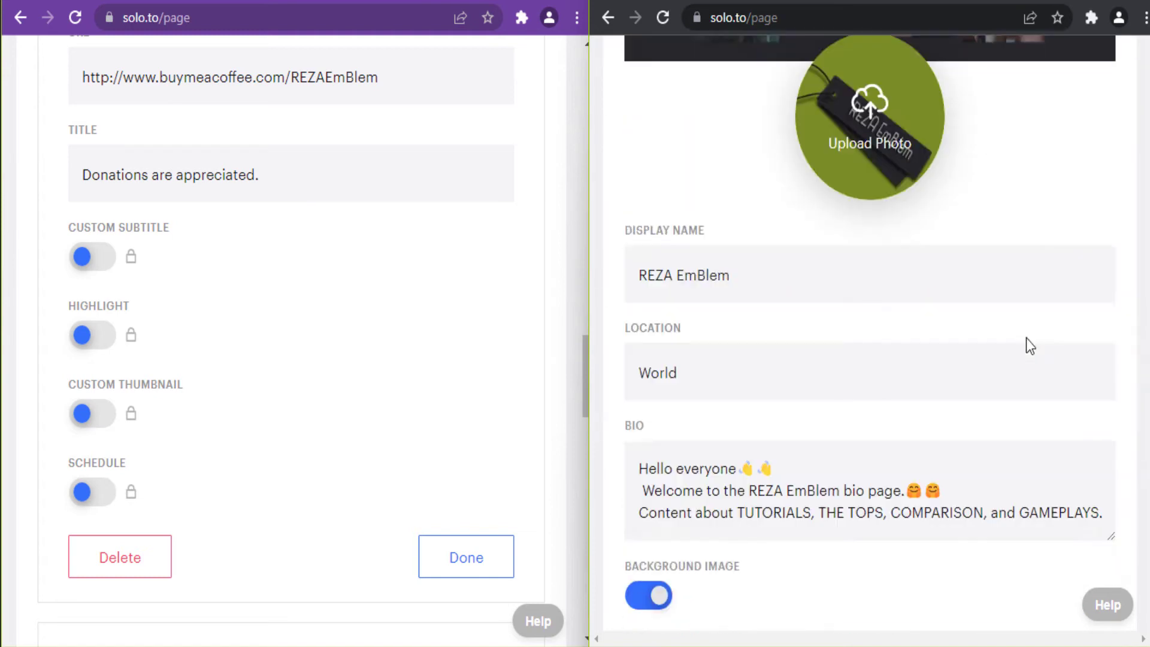
left_click(982, 171)
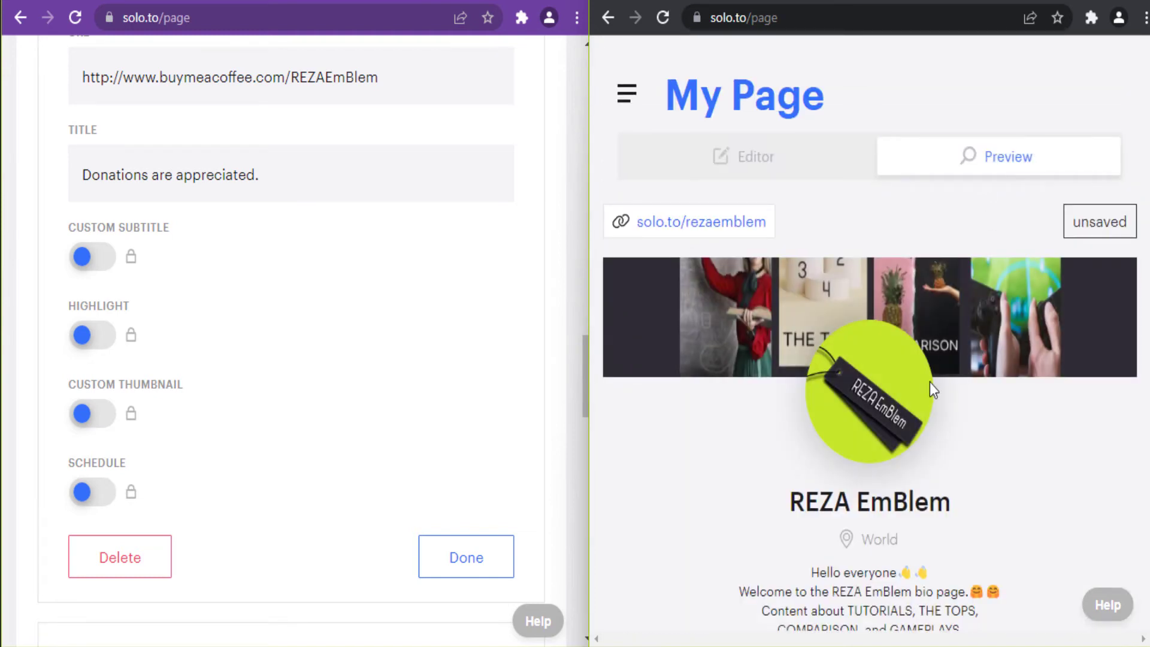
scroll(929, 395, "down", 12)
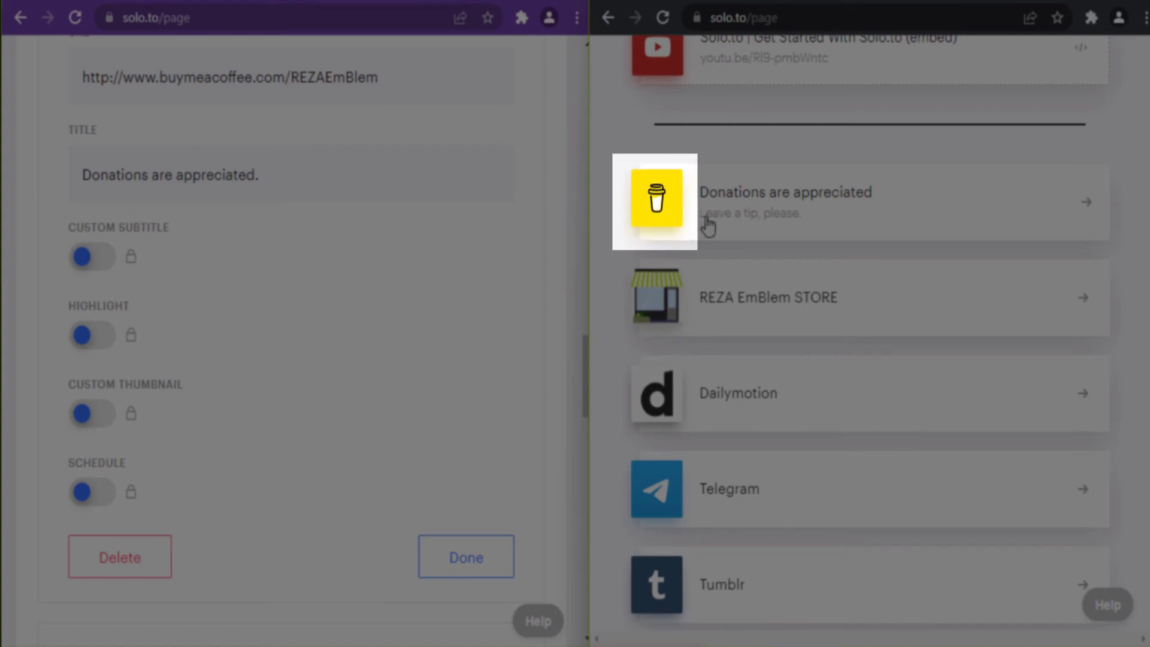
scroll(808, 239, "up", 12)
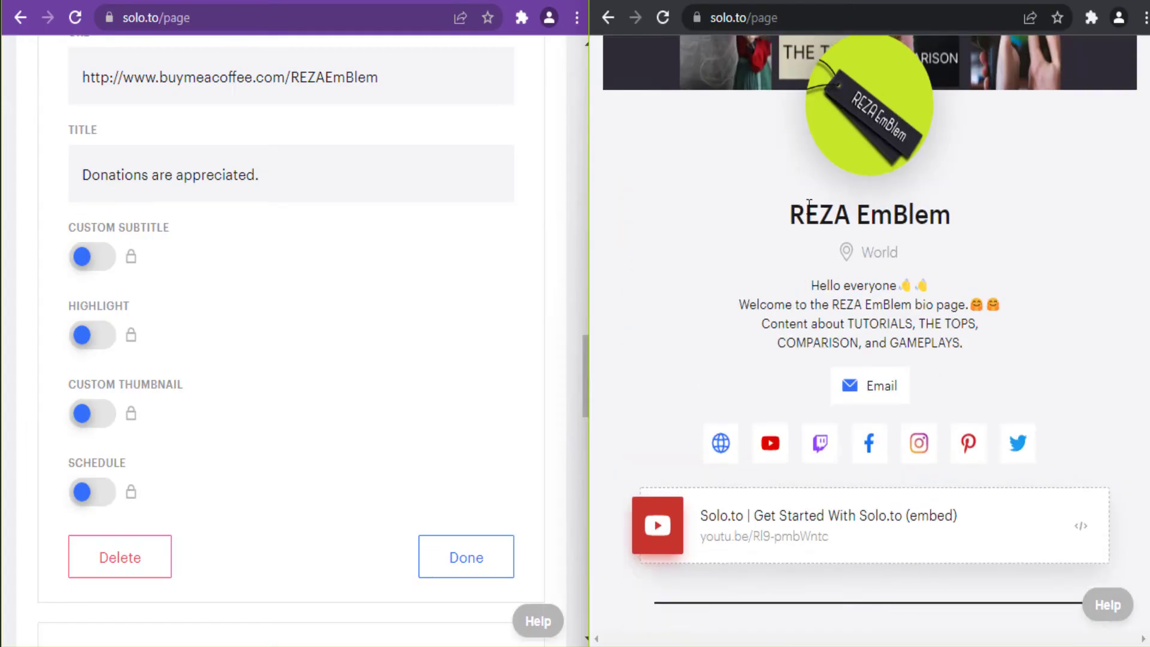
left_click(805, 169)
scroll(785, 266, "down", 4)
scroll(784, 269, "down", 15)
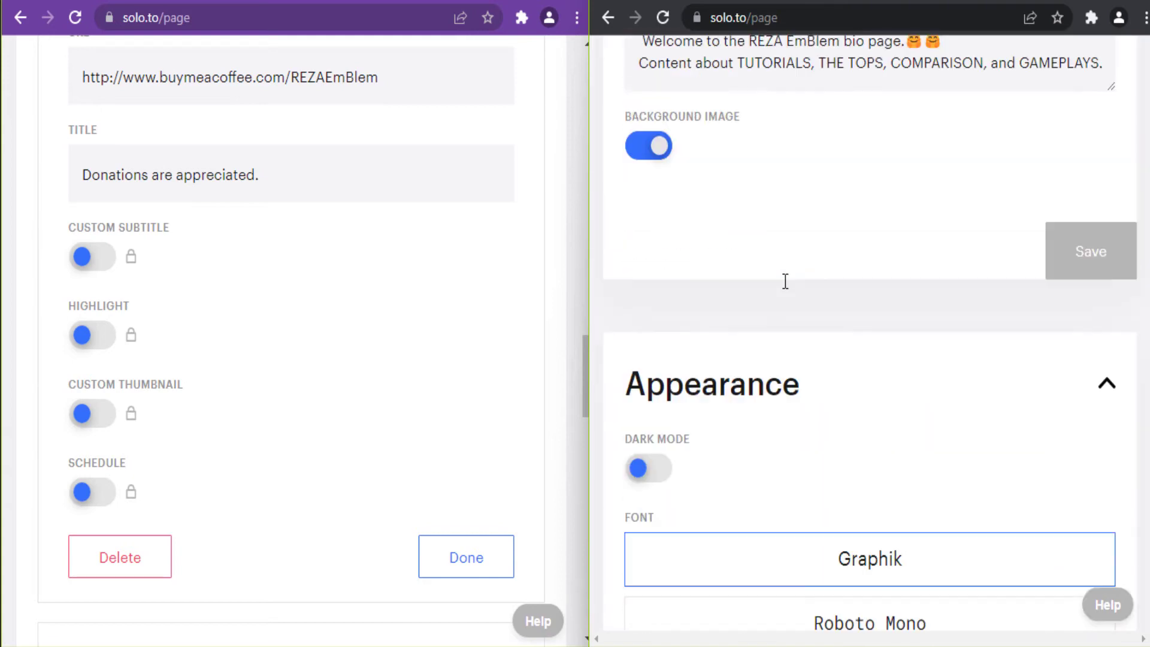
scroll(839, 258, "down", 7)
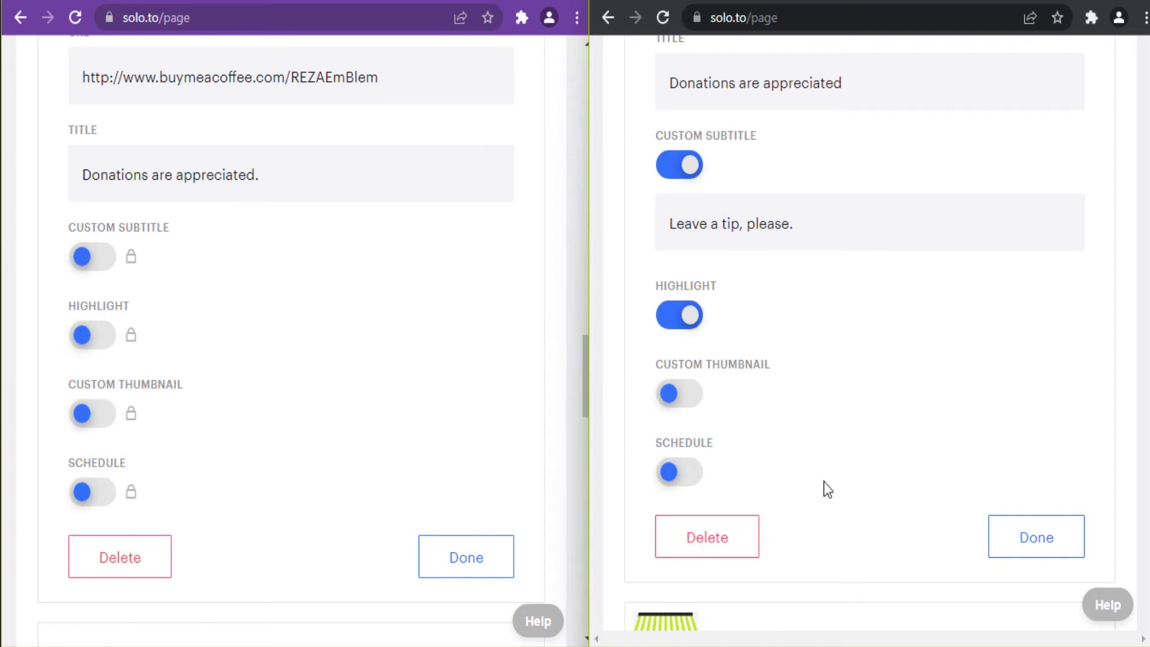
- Turn on scheduling for the donation link, try out a start date and time, and clear the selection
left_click(684, 473)
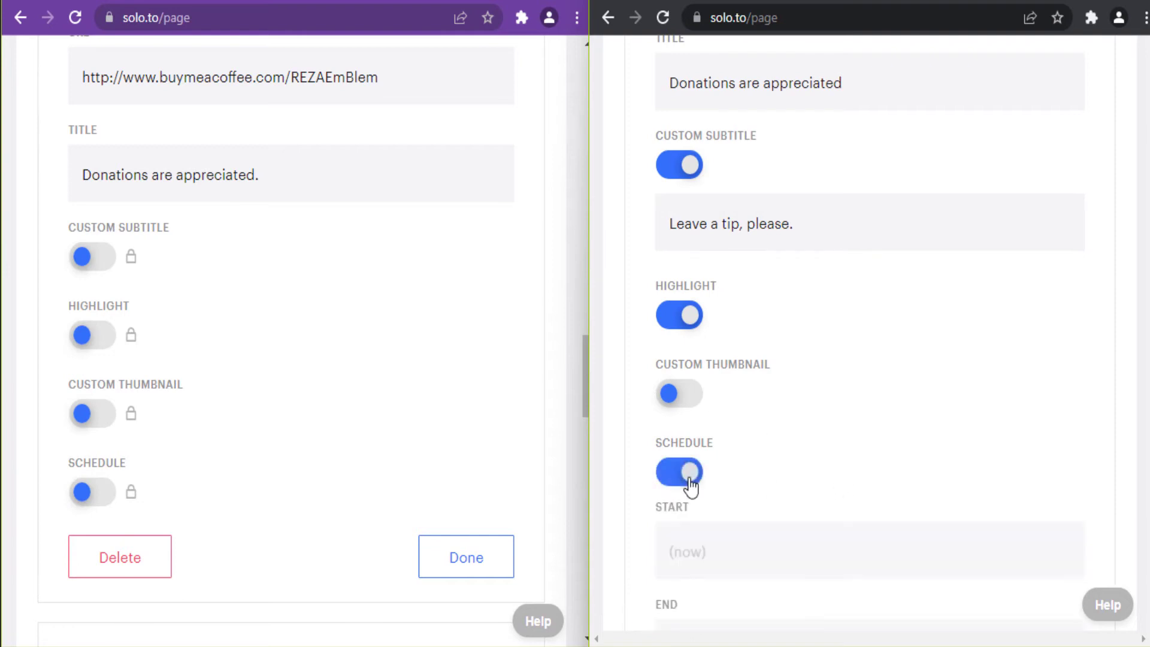
scroll(774, 506, "down", 5)
left_click(720, 279)
left_click(808, 343)
scroll(808, 342, "down", 3)
scroll(942, 341, "down", 5)
scroll(865, 351, "down", 4)
scroll(932, 351, "down", 3)
left_click(970, 345)
left_click(819, 434)
- Try out an end date and time for the donation link, clear it, and turn scheduling off
left_click(757, 363)
left_click(757, 363)
scroll(847, 372, "down", 1)
left_click(931, 368)
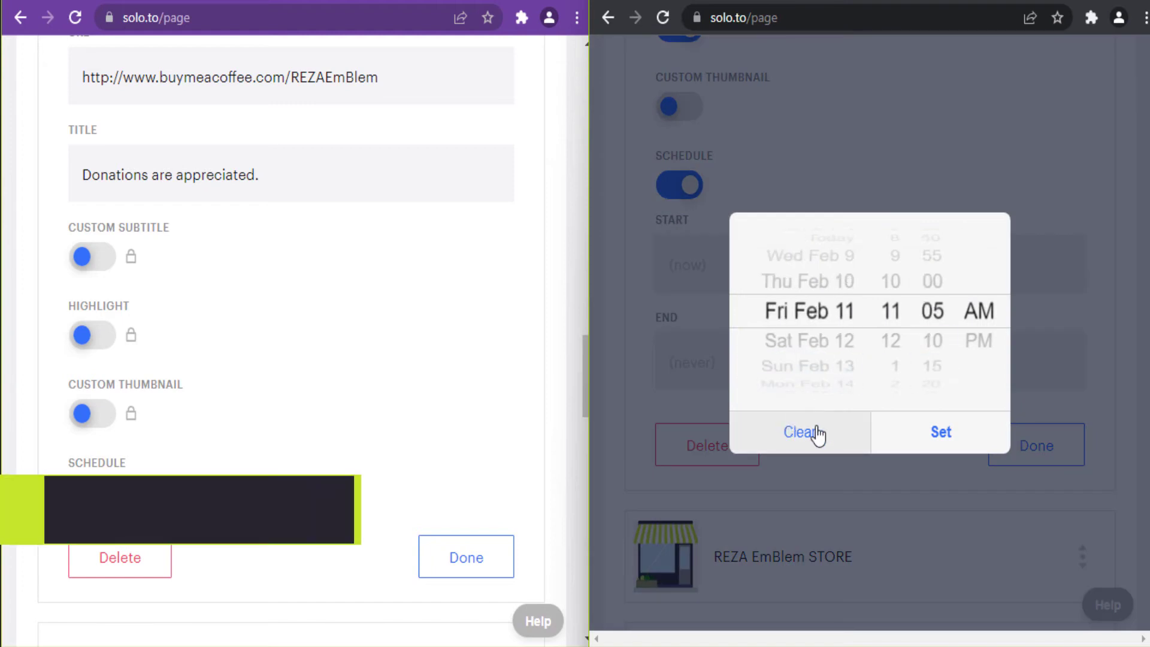
left_click(786, 432)
scroll(760, 423, "up", 2)
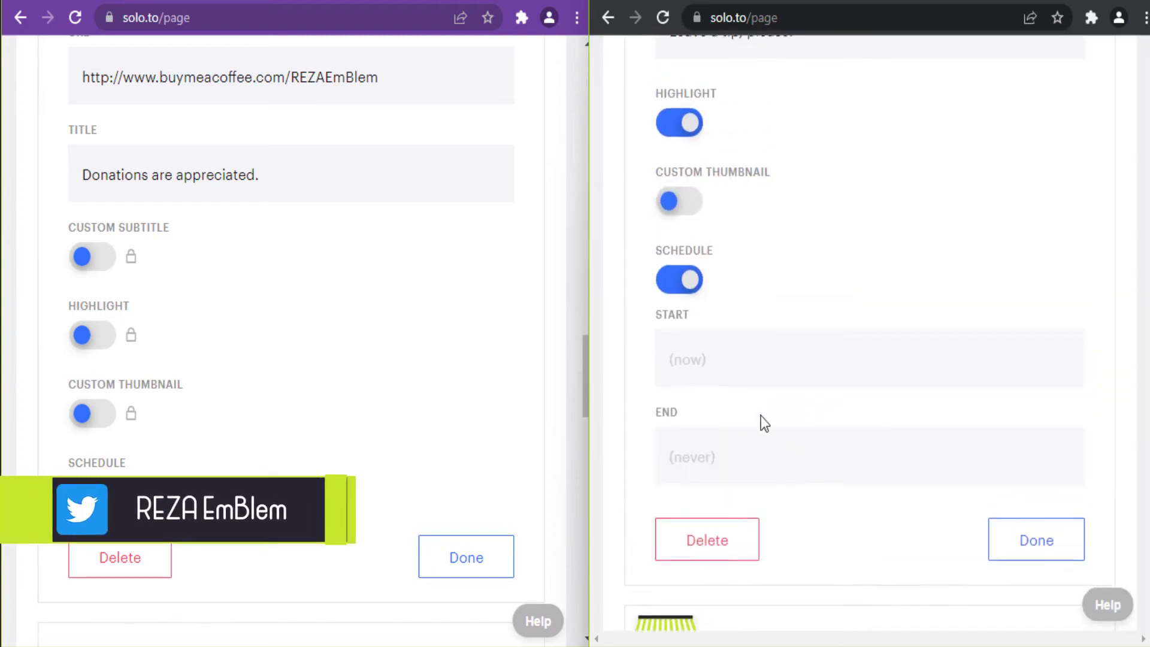
left_click(688, 295)
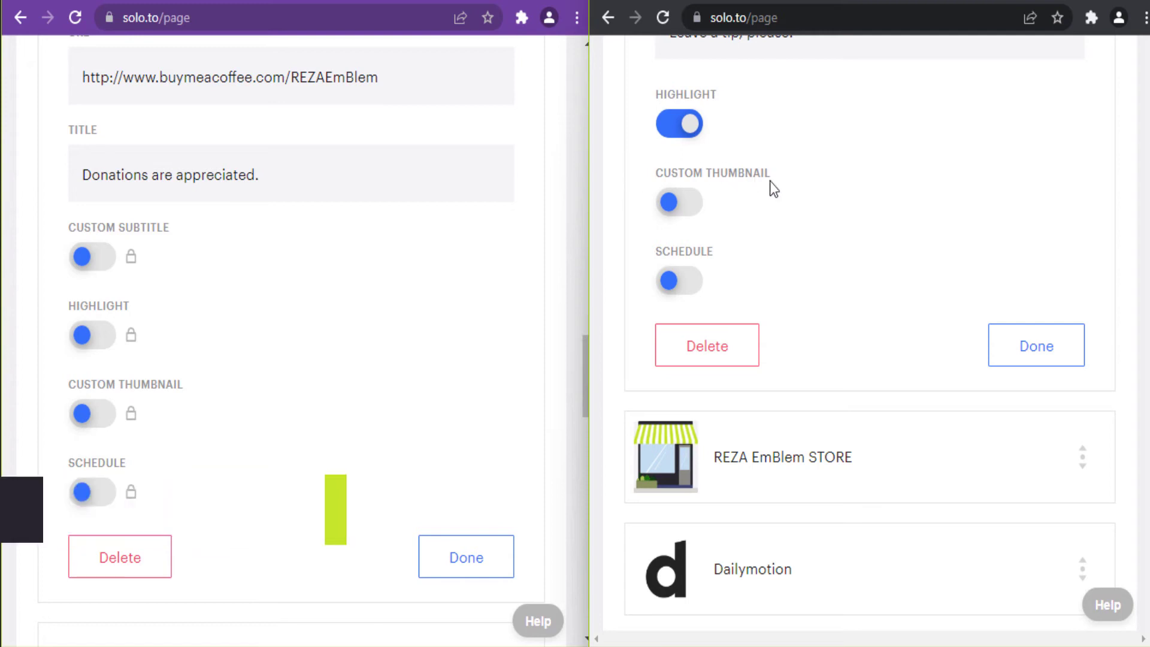
- Finish editing the donation link and open the REZA EmBlem STORE link's settings at the custom thumbnail option
left_click(1047, 353)
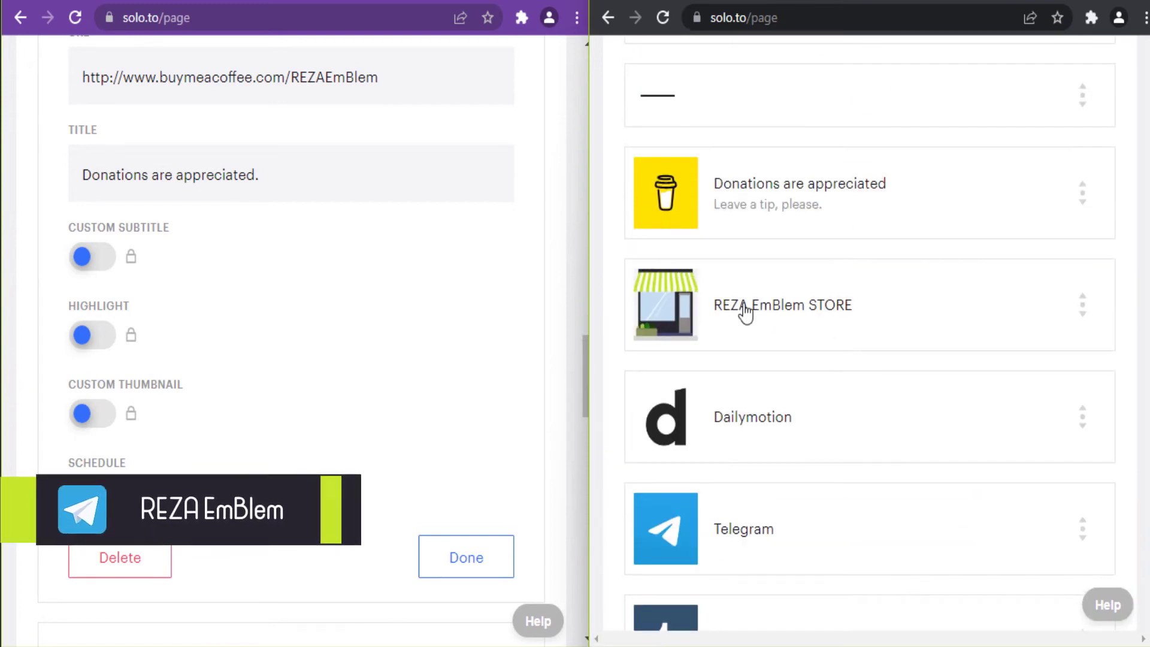
left_click(744, 311)
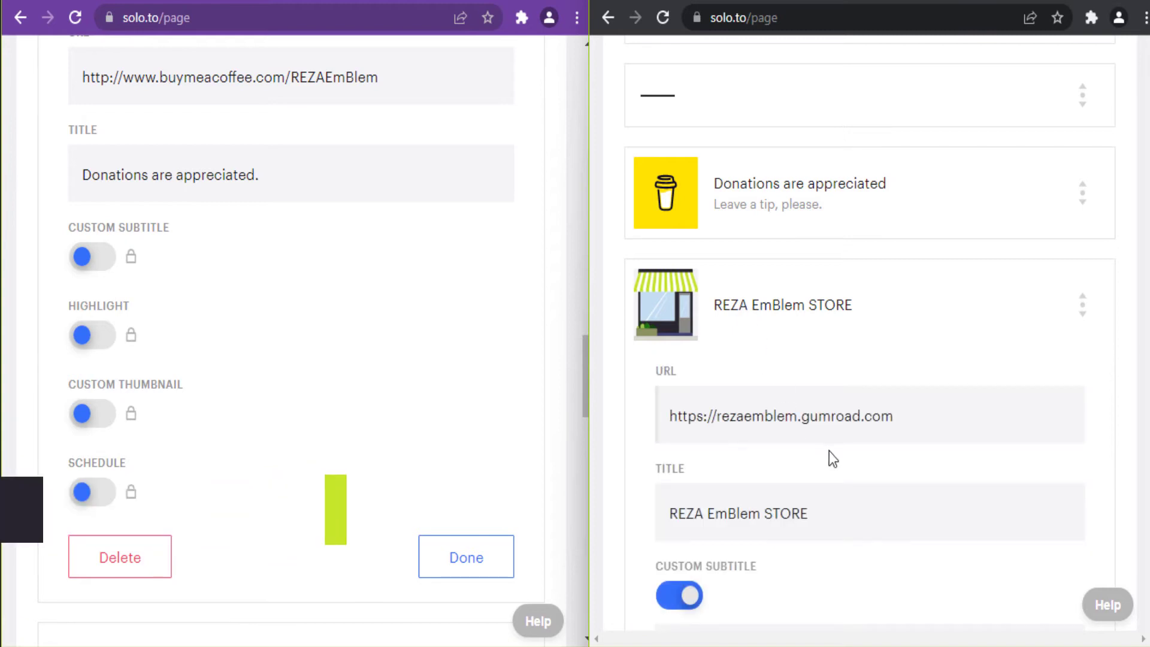
scroll(813, 506, "down", 4)
scroll(790, 507, "down", 2)
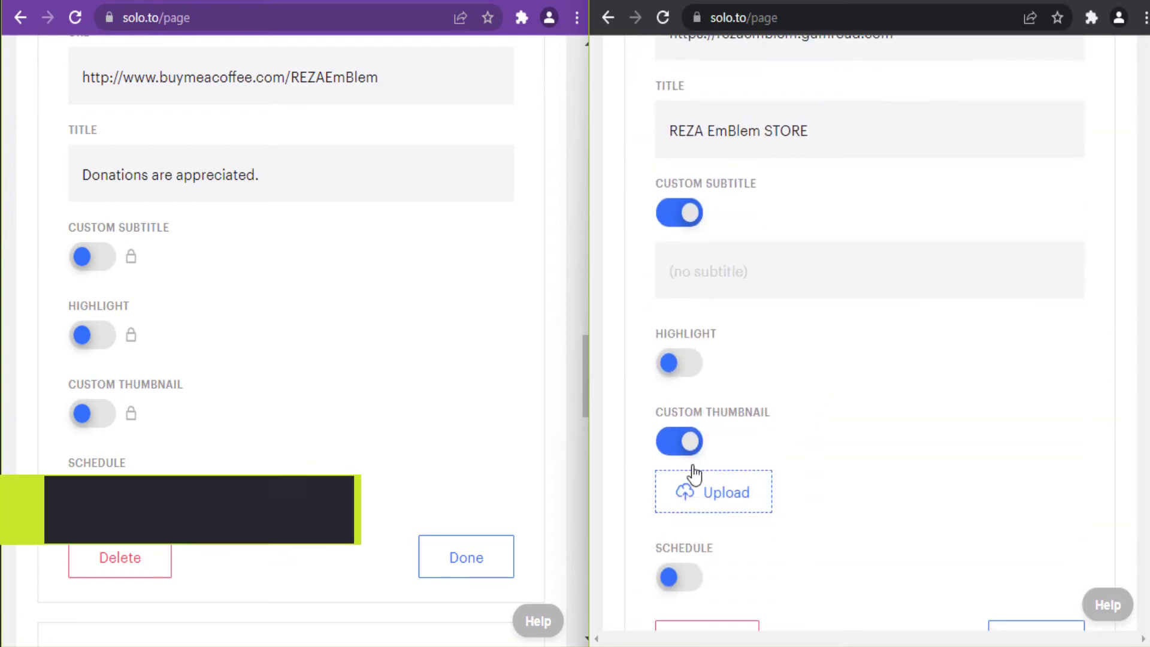
- Toggle the REZA EmBlem STORE link's custom thumbnail to bring back the default icon, and check it against the URL
left_click(684, 446)
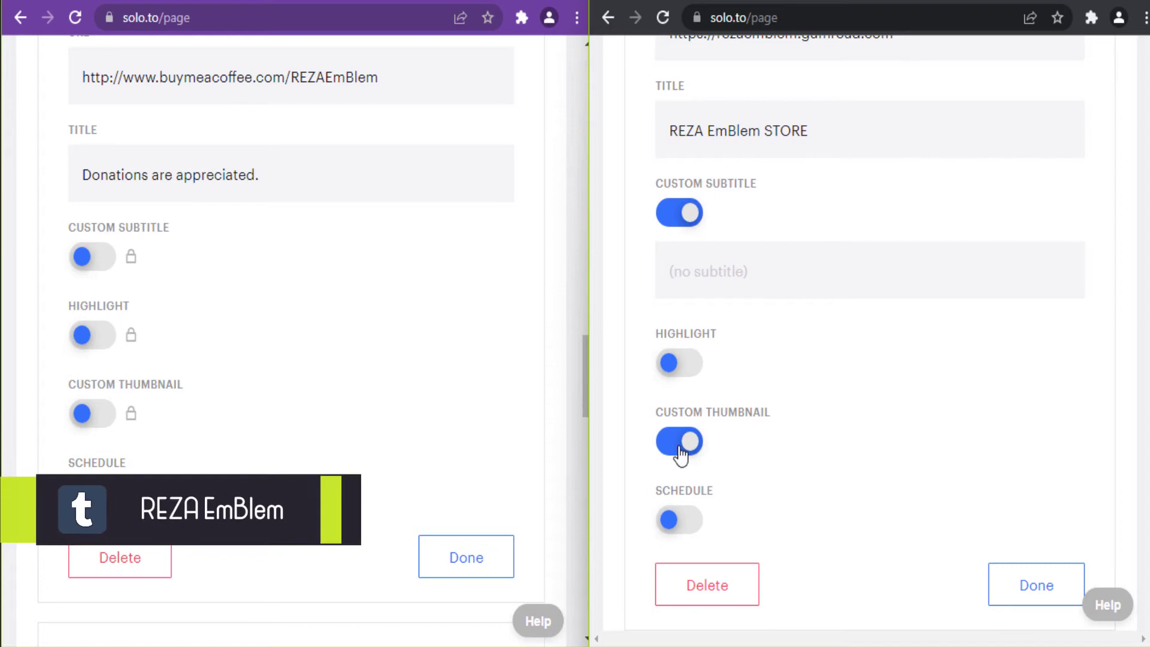
left_click(681, 453)
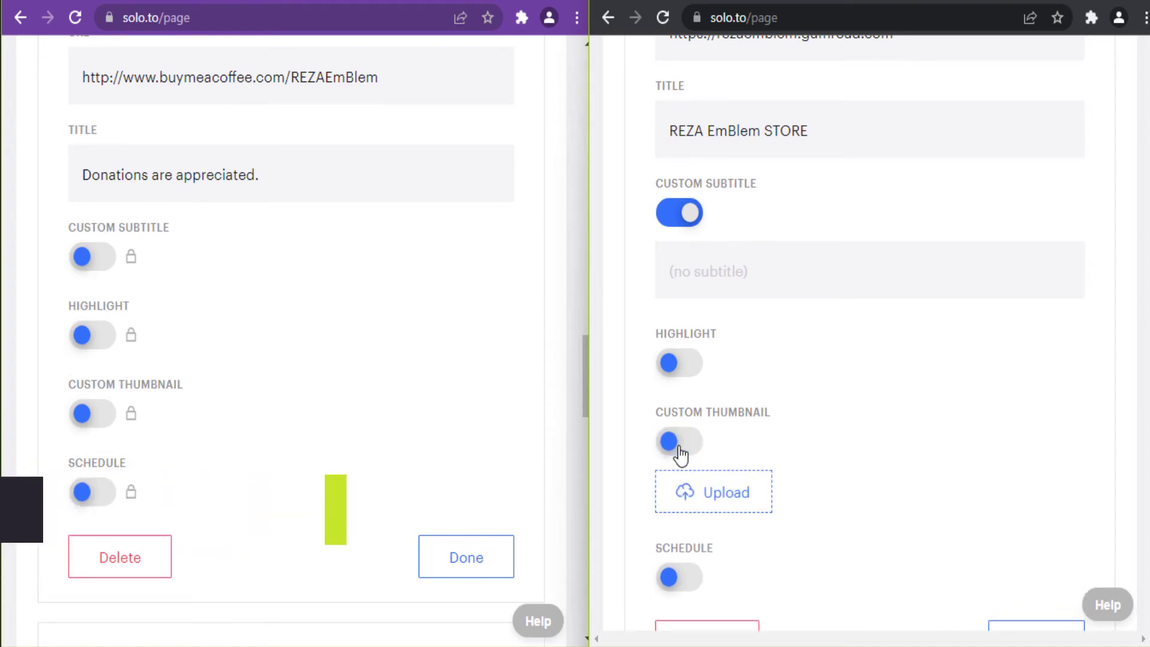
left_click(680, 453)
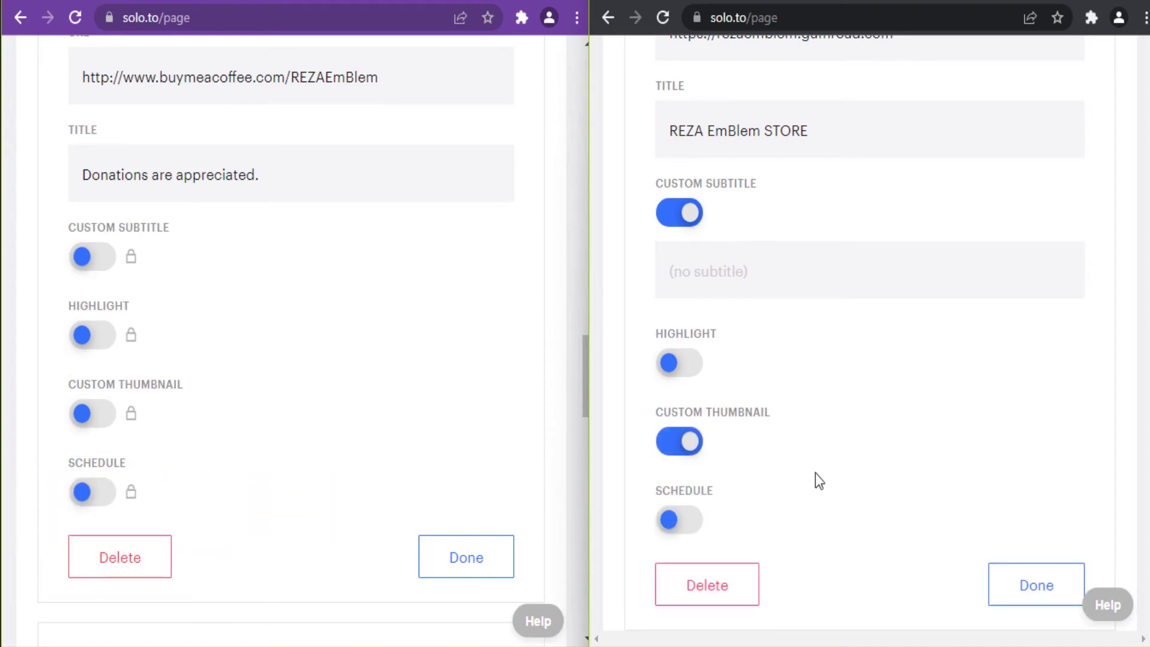
scroll(824, 479, "up", 5)
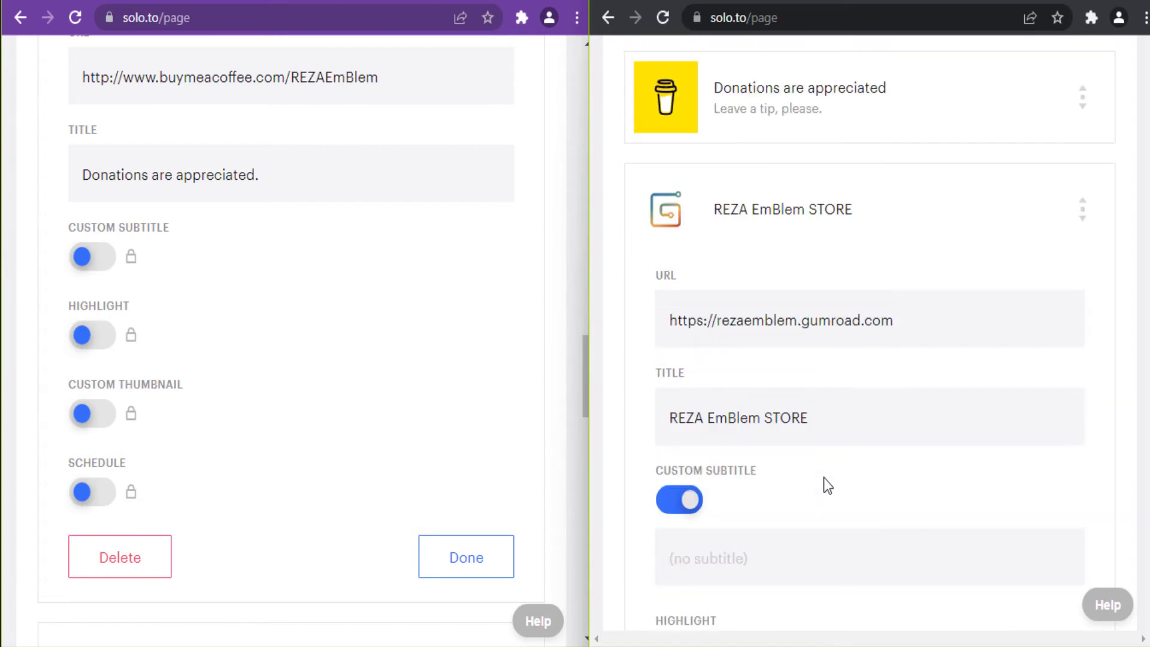
left_click_drag(915, 324, 669, 323)
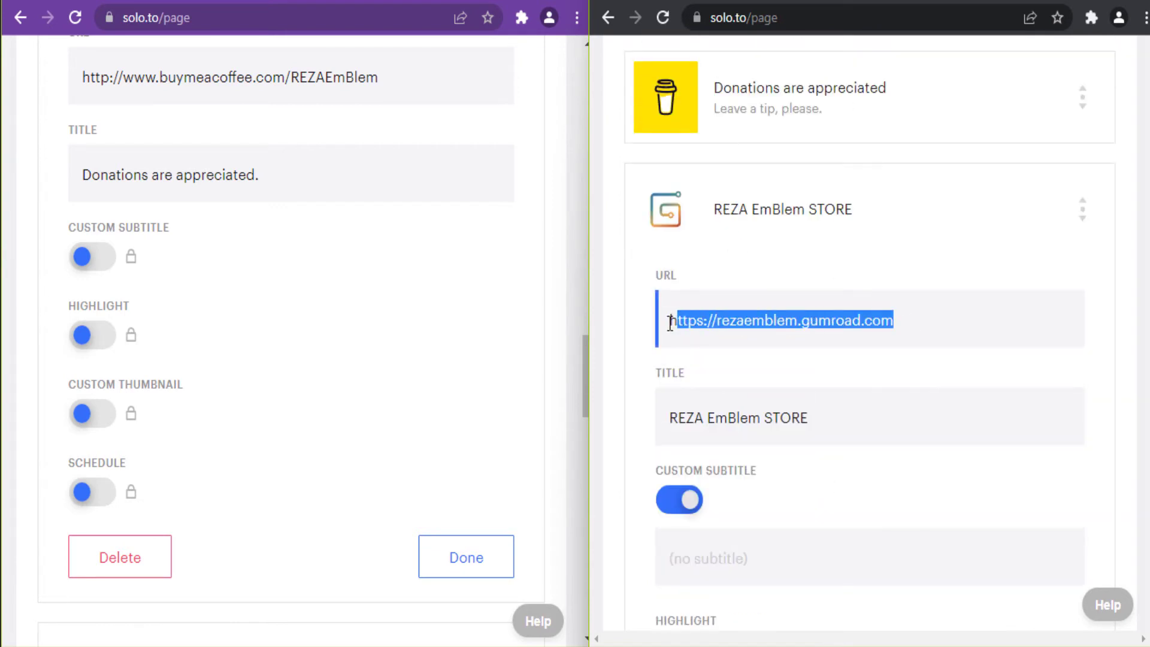
left_click(921, 318)
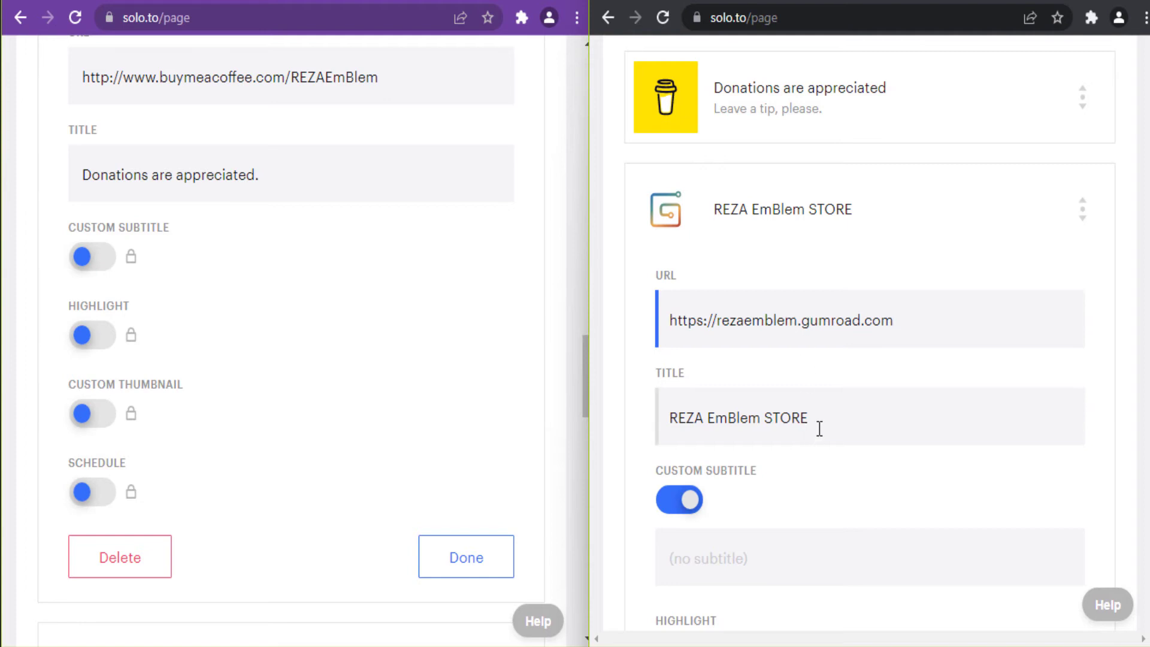
- Set the REZA EmBlem STORE link's custom subtitle to "Shop physical and digital products."
scroll(766, 497, "down", 2)
left_click(721, 467)
type("Shop physical and digital")
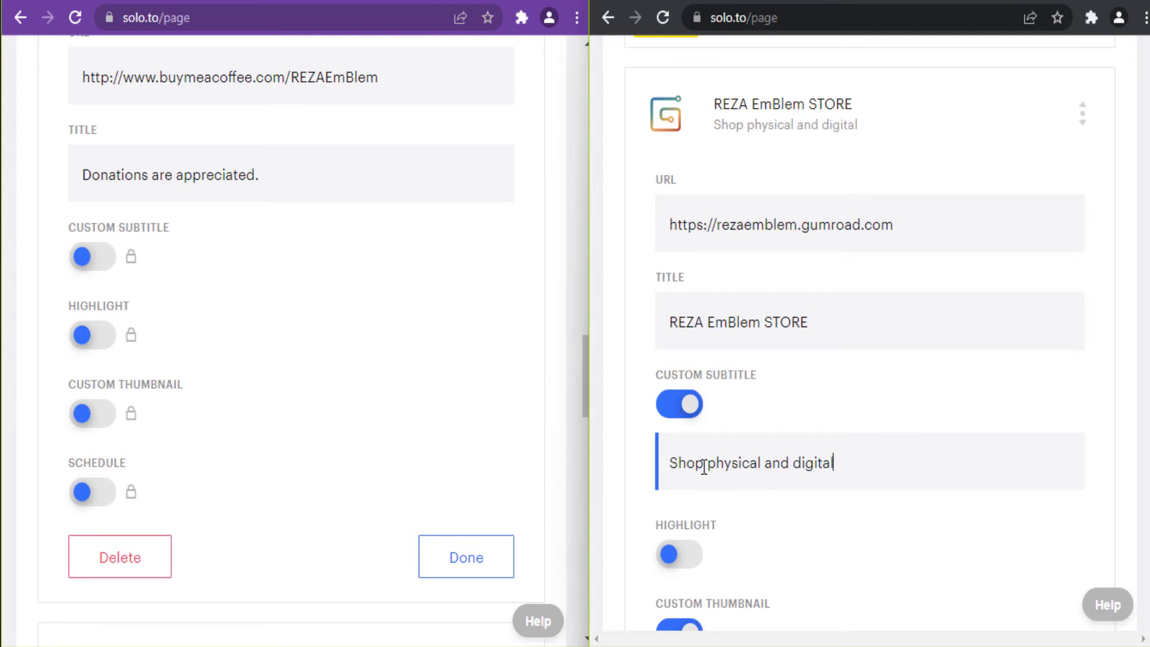
type("ucts.")
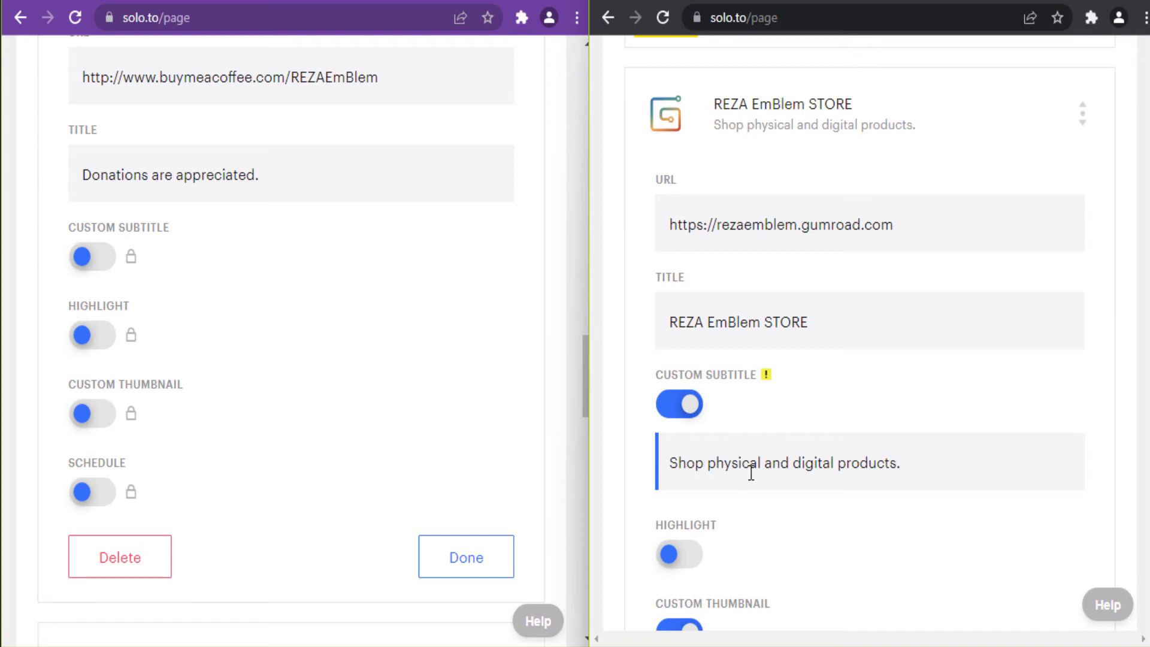
- Examine the marker beside the REZA EmBlem STORE link's custom subtitle and the text of its title
mouse_move(765, 381)
left_click_drag(676, 327, 825, 329)
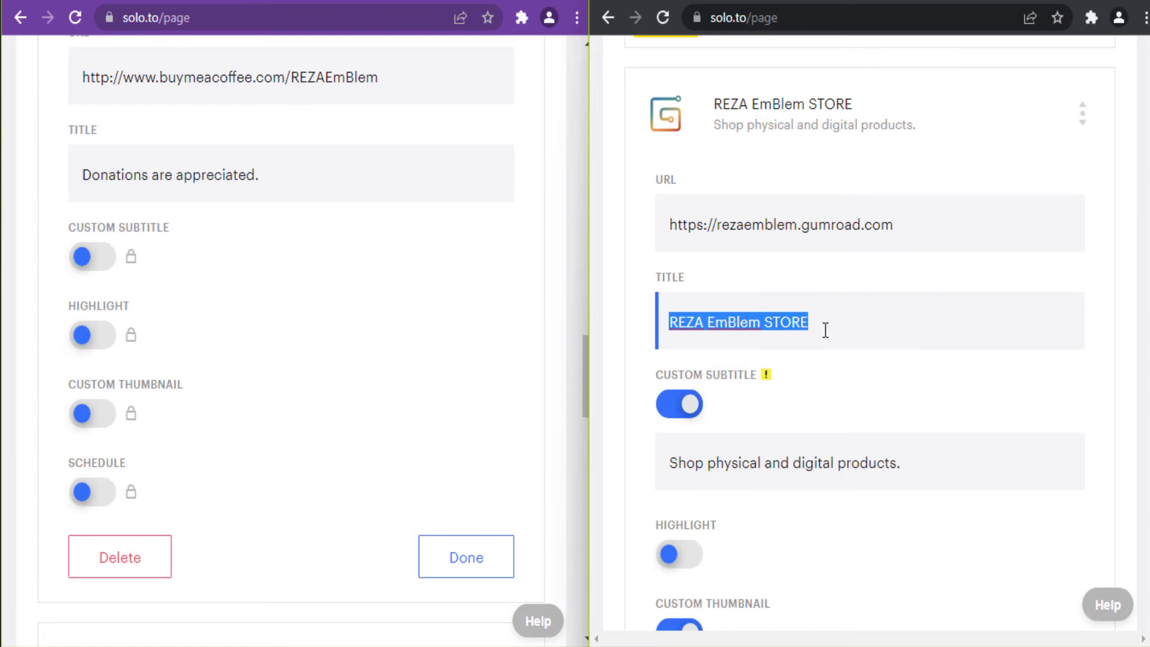
left_click(826, 330)
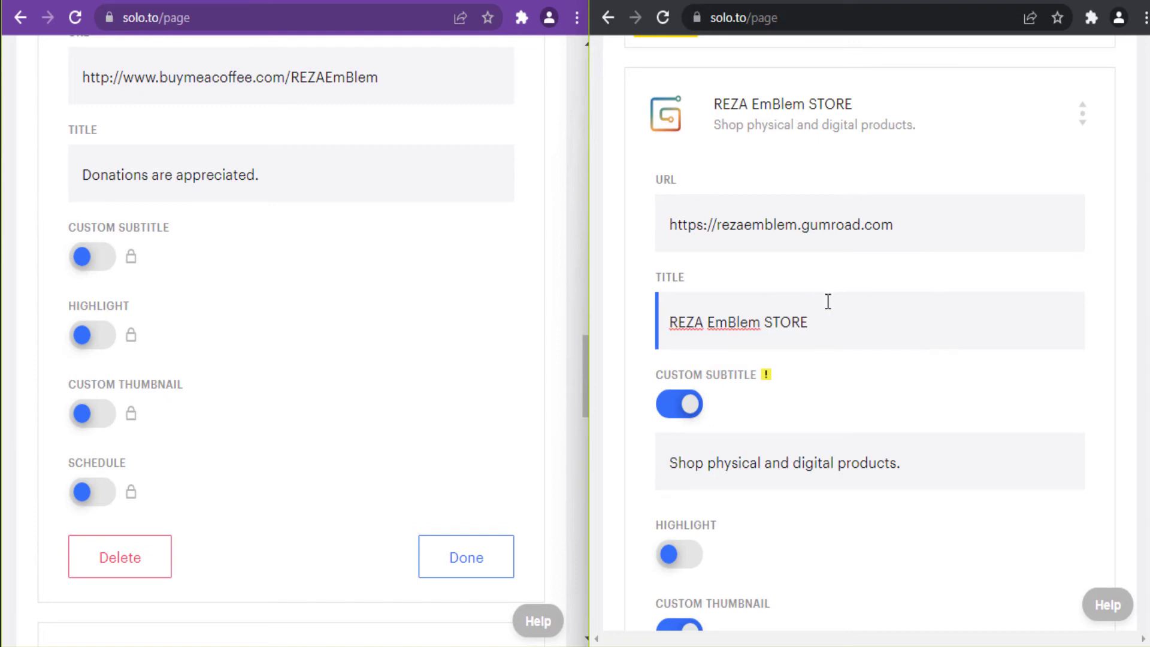
- Upload store-small.png as the REZA EmBlem STORE link's custom thumbnail and finish editing that link
left_click_drag(916, 464, 678, 471)
left_click(832, 335)
scroll(770, 372, "down", 3)
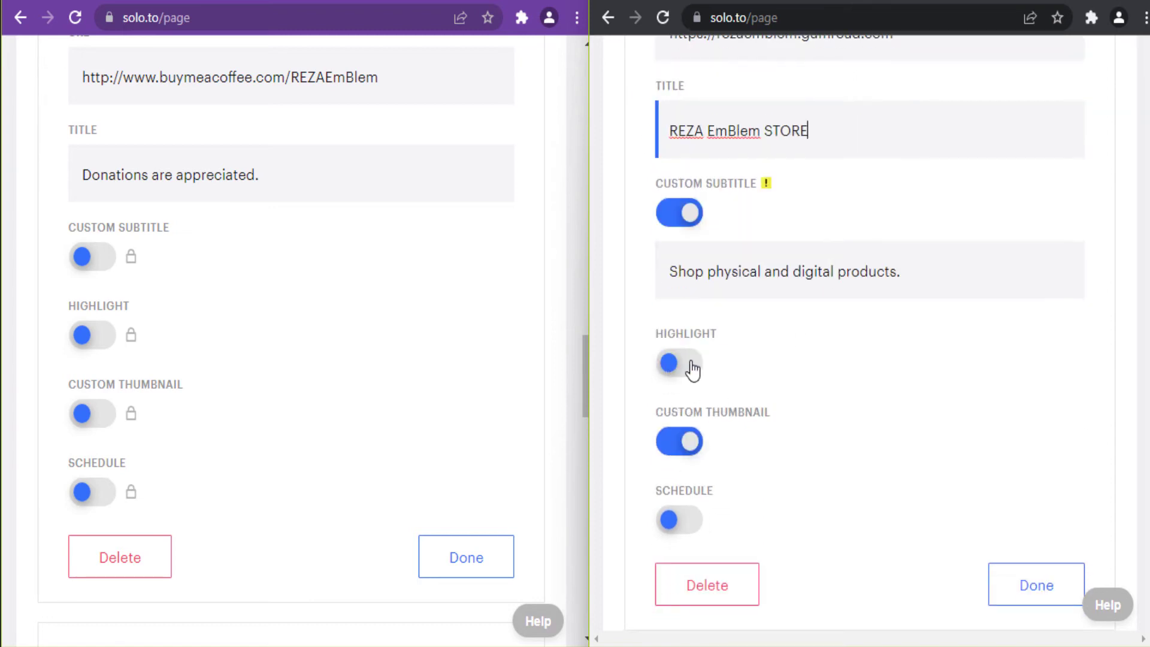
left_click(683, 446)
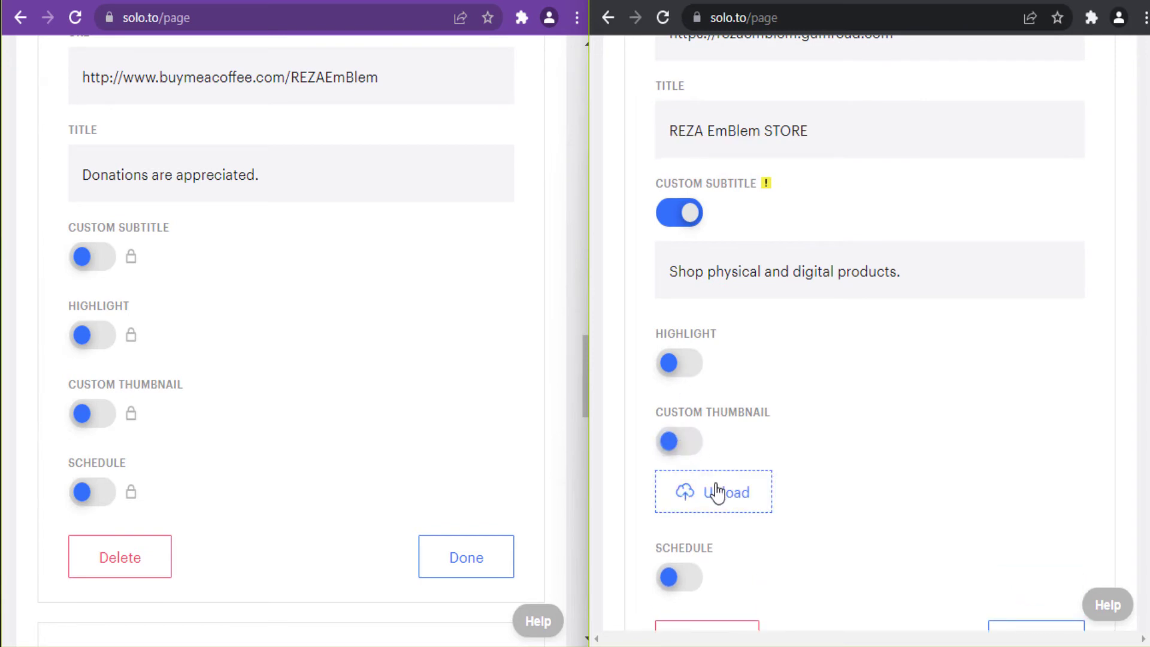
scroll(743, 494, "down", 2)
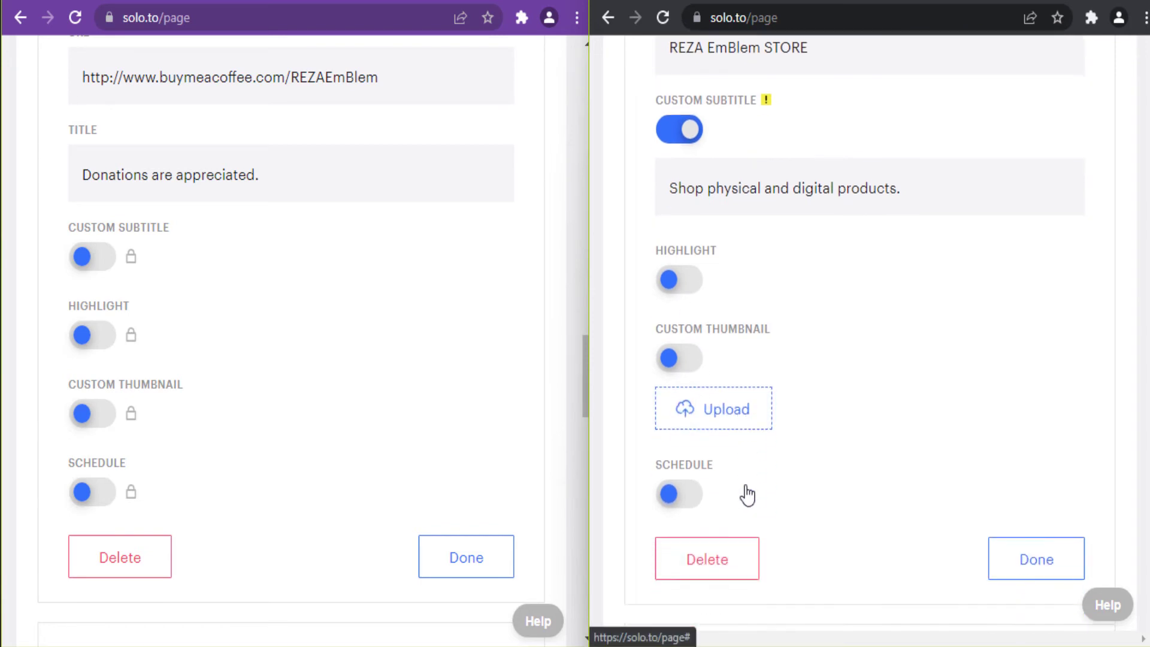
left_click(728, 396)
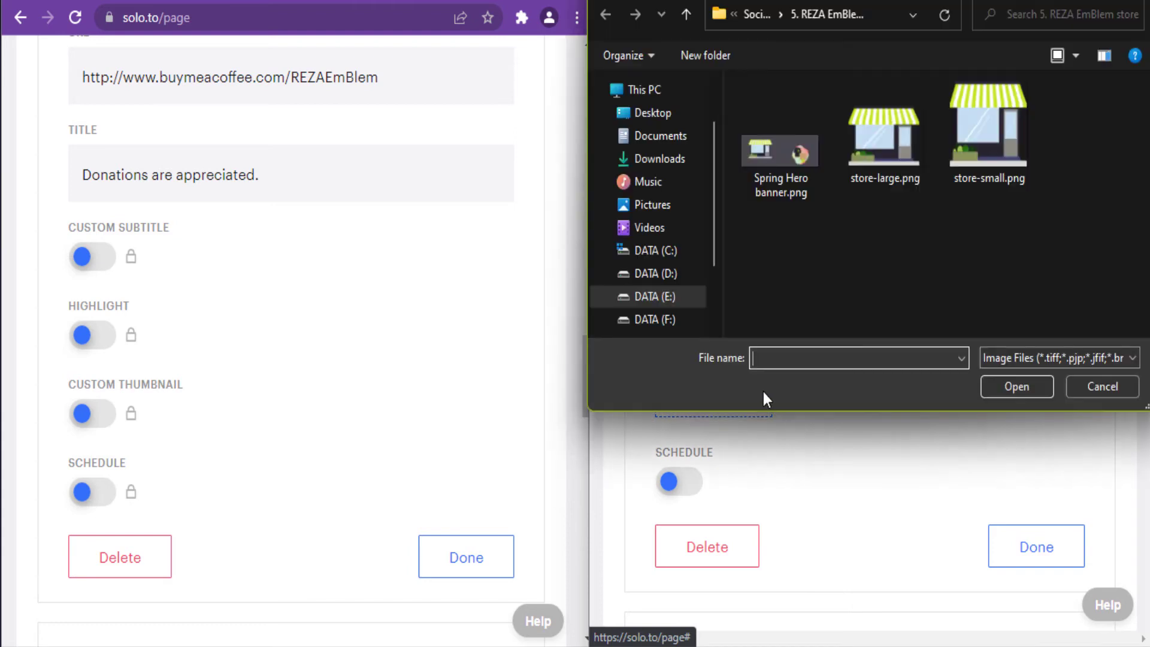
left_click(965, 142)
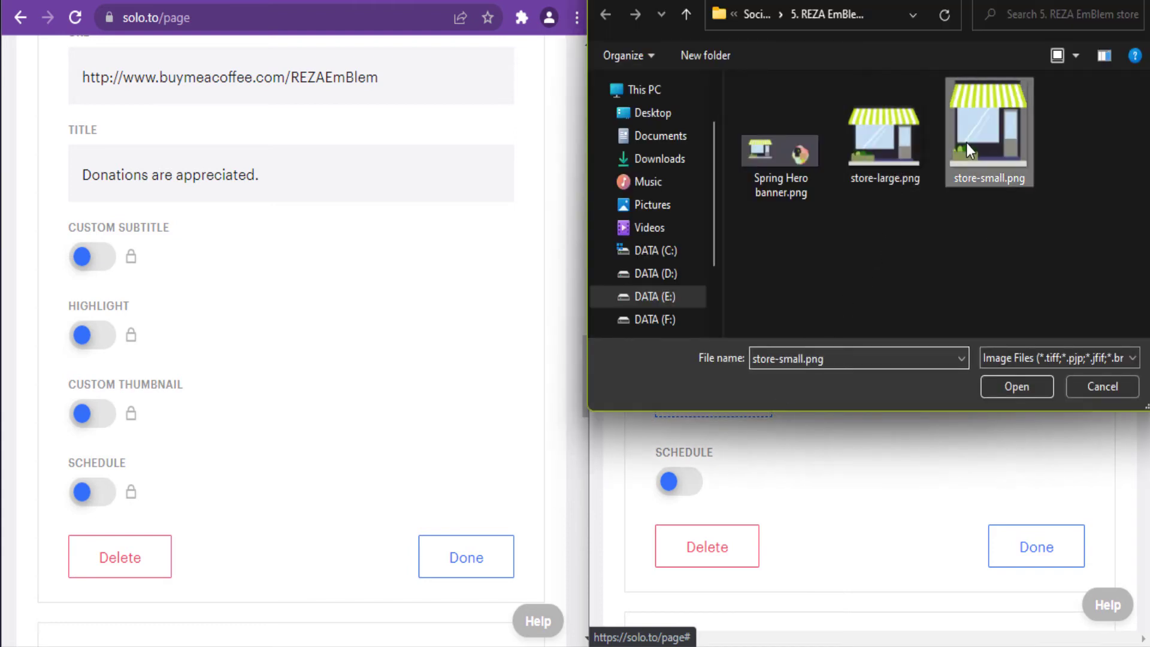
left_click(1012, 387)
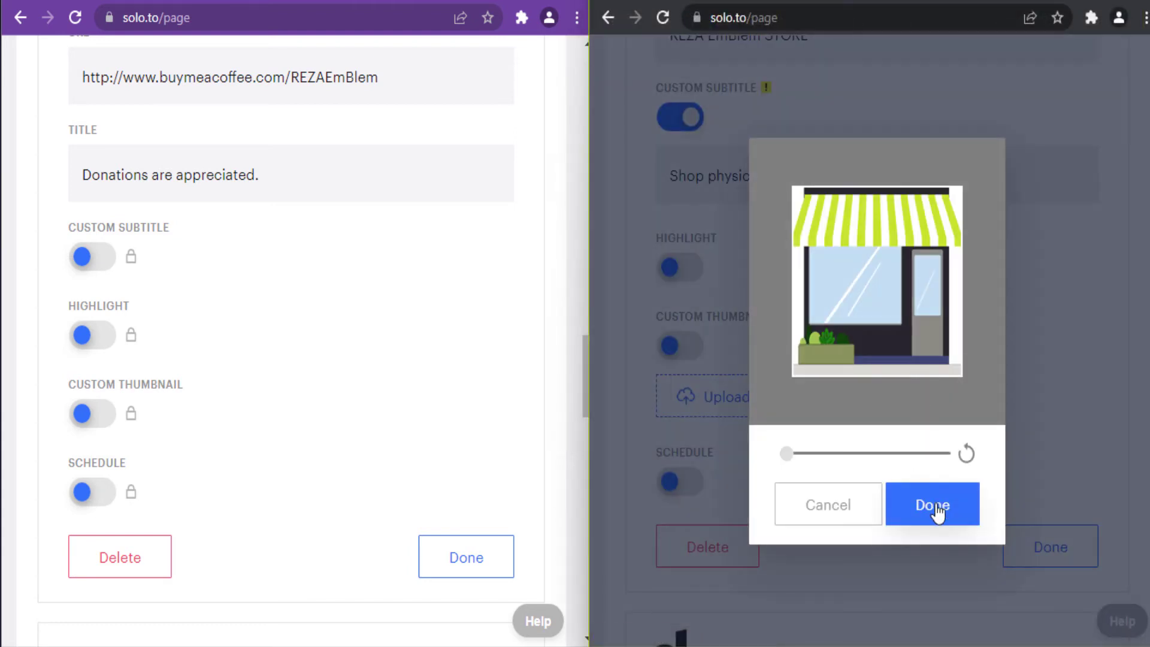
left_click(935, 506)
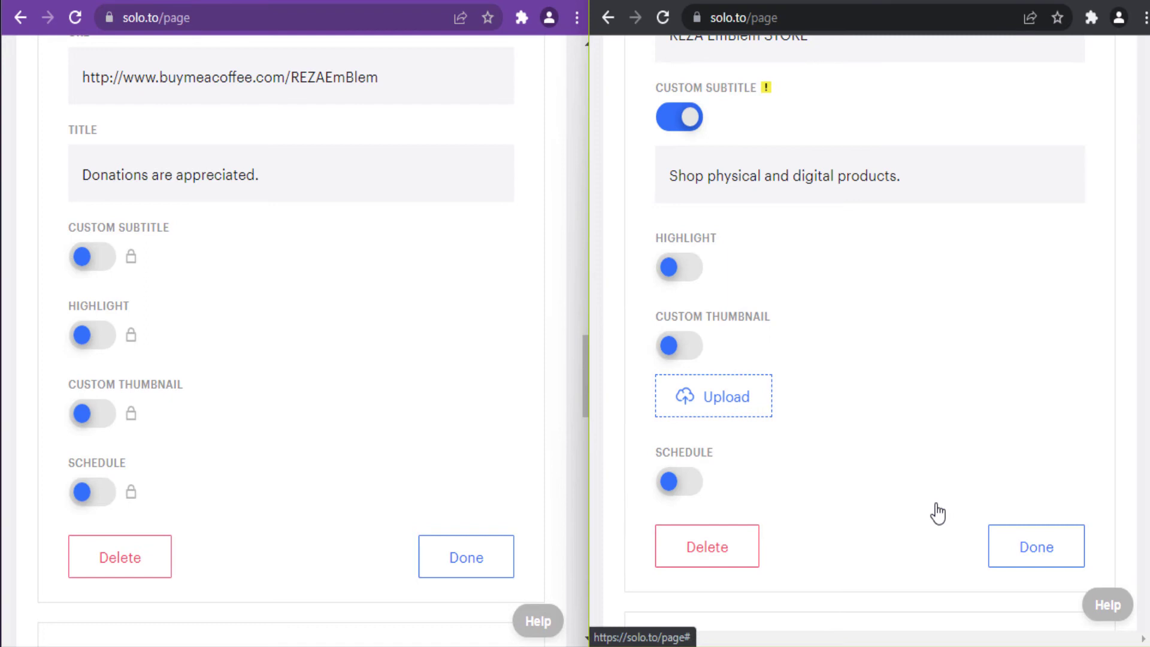
left_click(1033, 563)
scroll(824, 457, "up", 8)
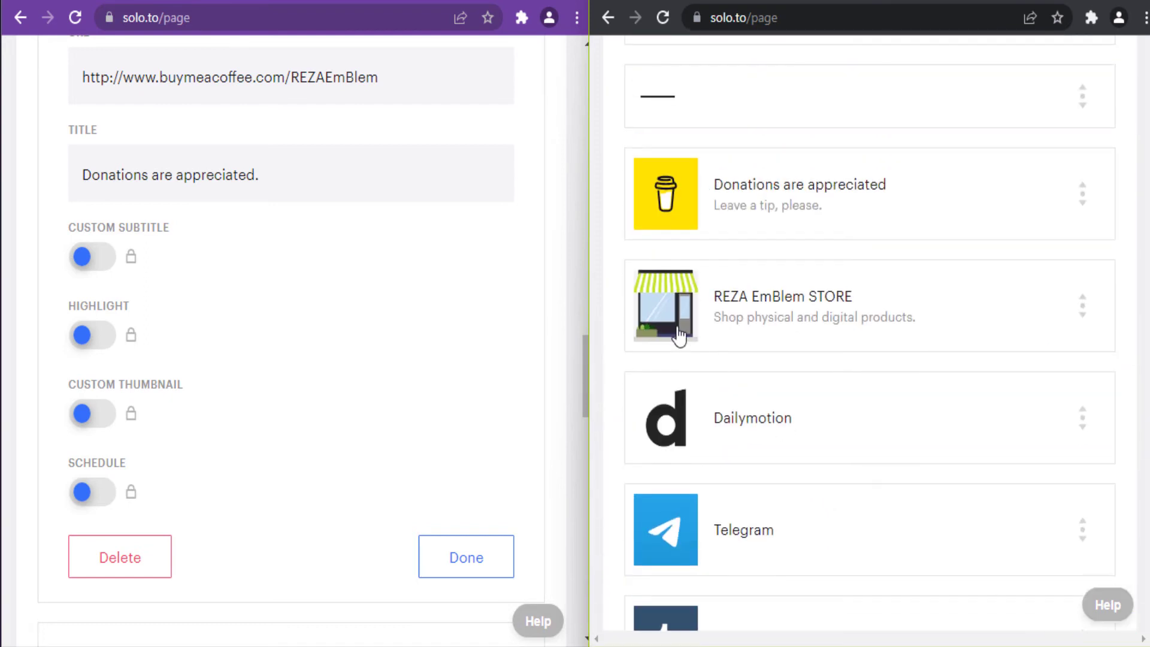
- Close the donation link's settings in the Beginner account's editor
scroll(726, 413, "down", 2)
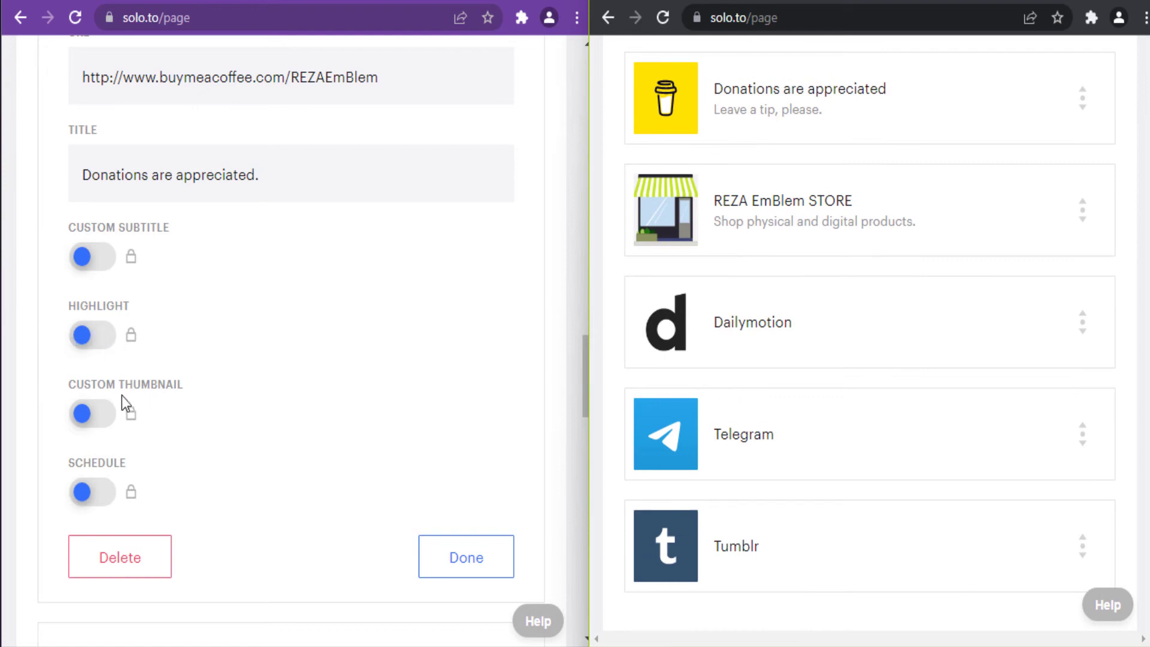
scroll(194, 411, "up", 3)
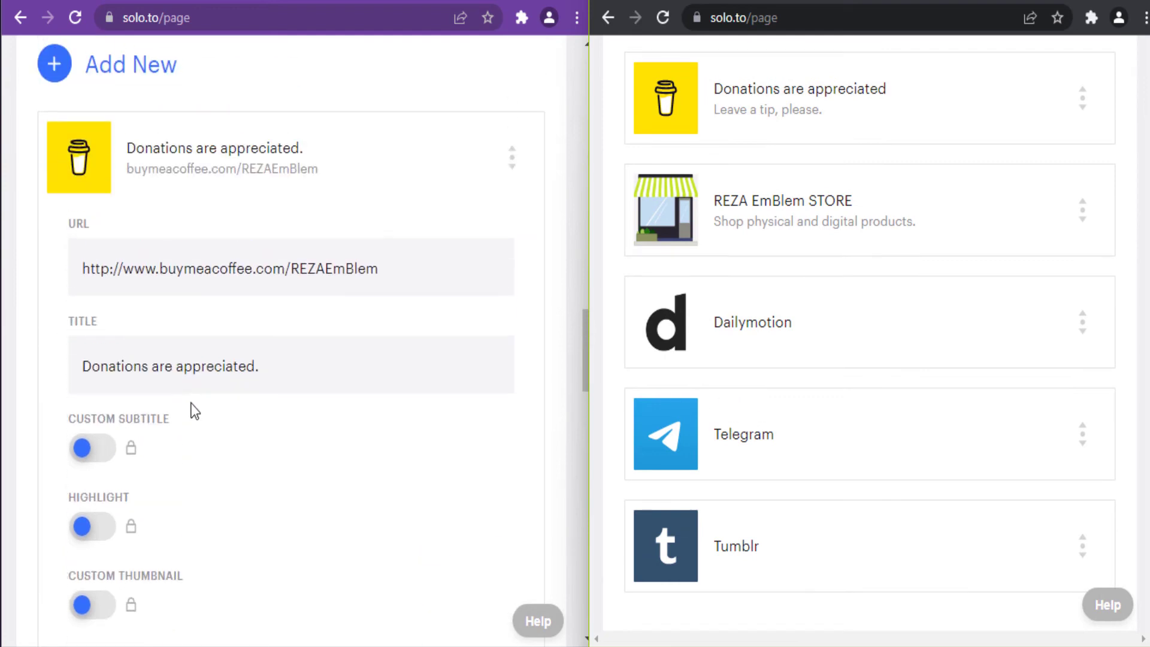
left_click(146, 159)
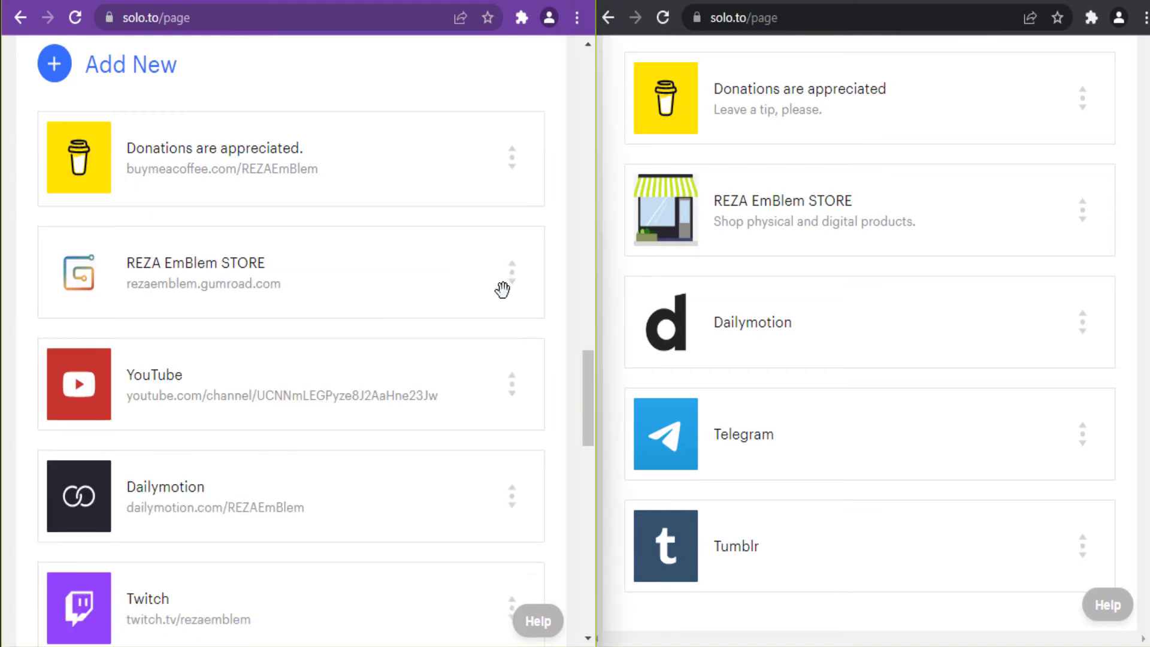
- Add a section in the Beginner account and open the full-featured account's existing section to compare their theme color and title options
scroll(359, 344, "up", 3)
scroll(766, 307, "up", 5)
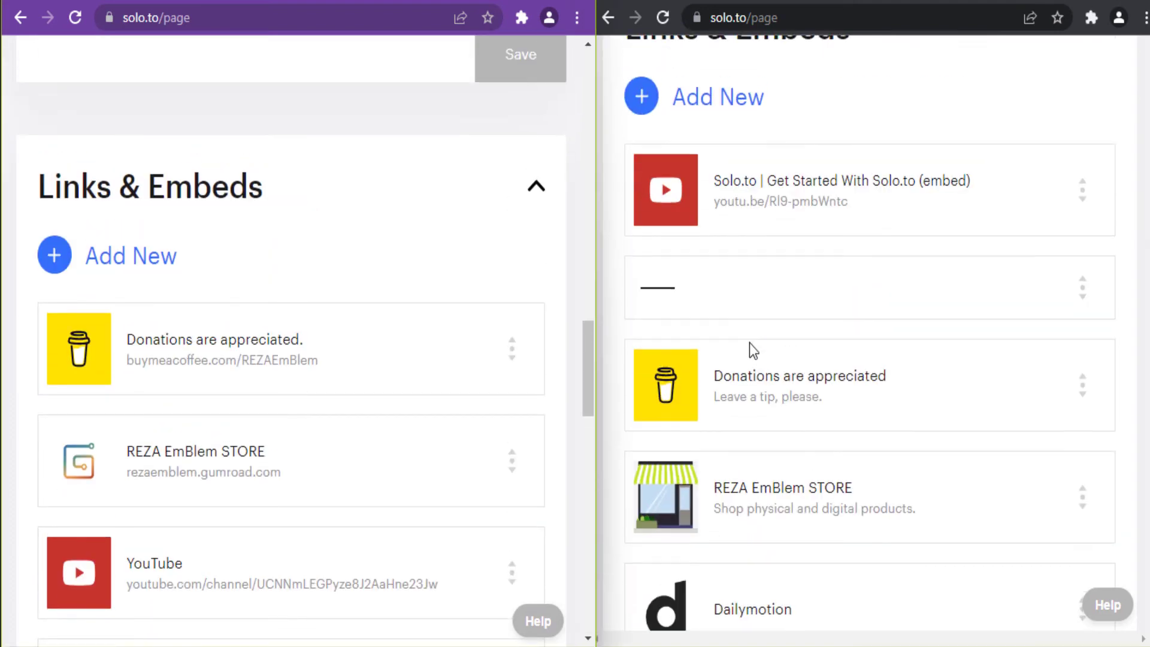
scroll(776, 367, "up", 2)
left_click(681, 198)
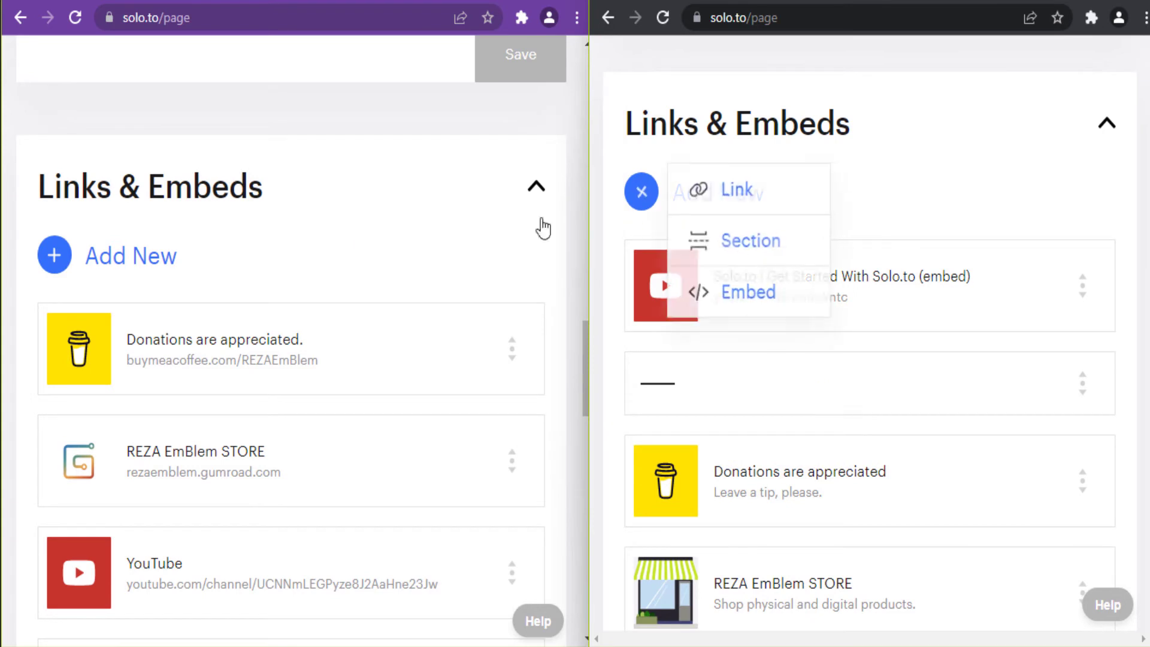
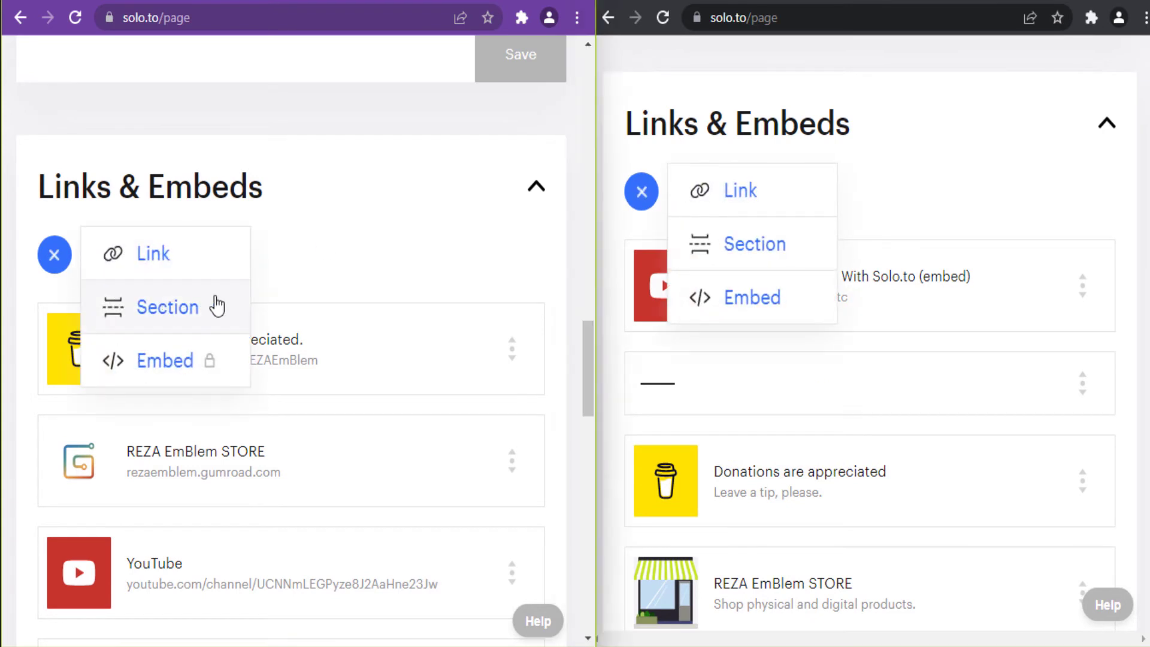
left_click(187, 310)
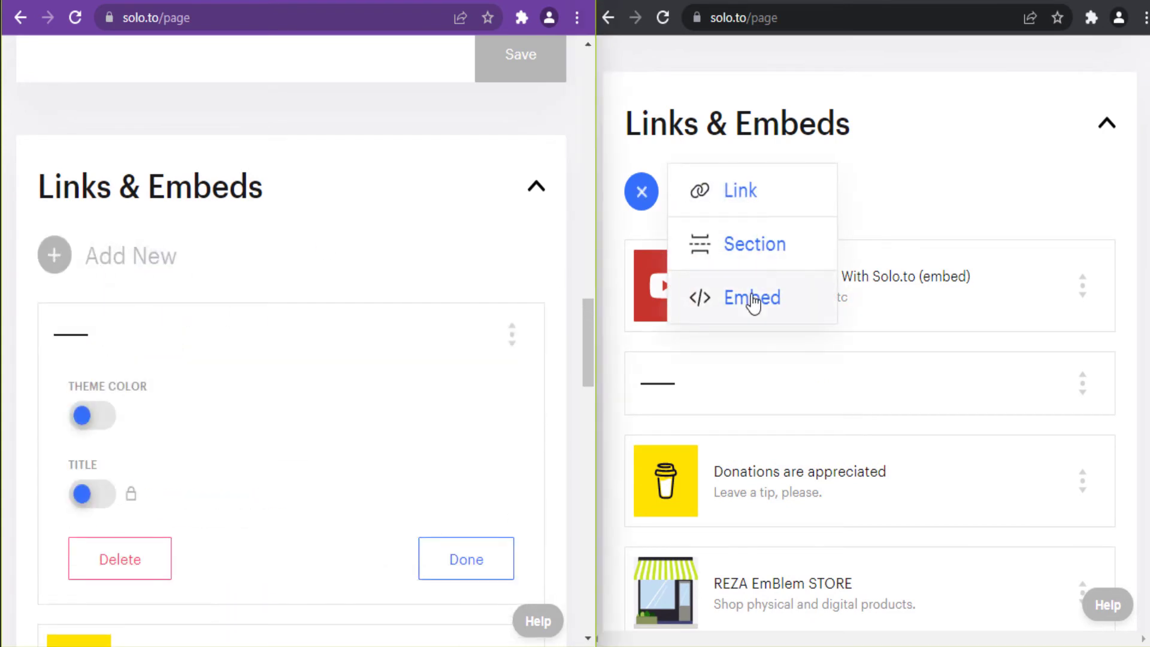
left_click(660, 390)
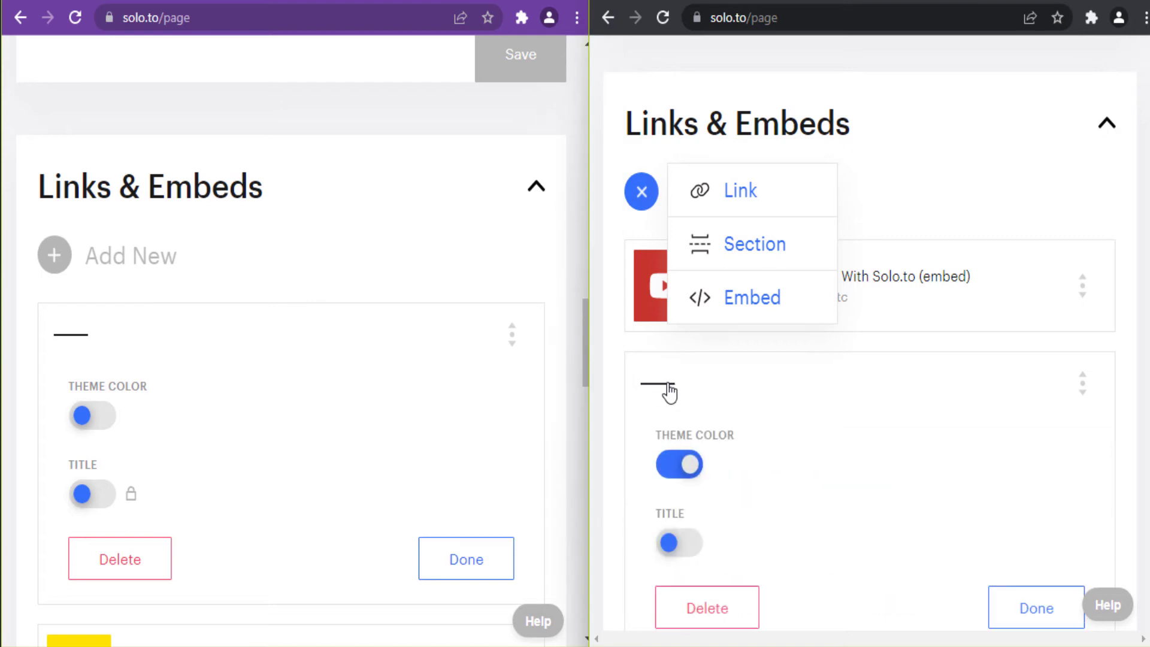
left_click(650, 192)
scroll(692, 415, "down", 2)
scroll(338, 398, "down", 2)
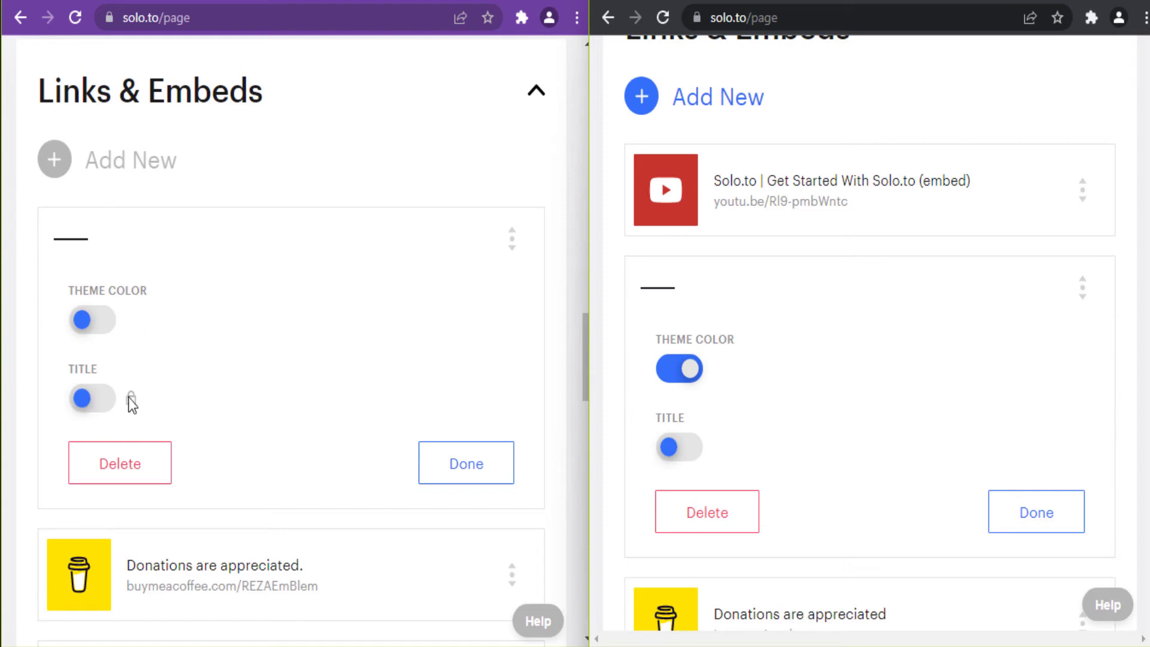
- Toggle the full-featured account's section title on and back off, close that section, and delete the Beginner account's new section
left_click(681, 449)
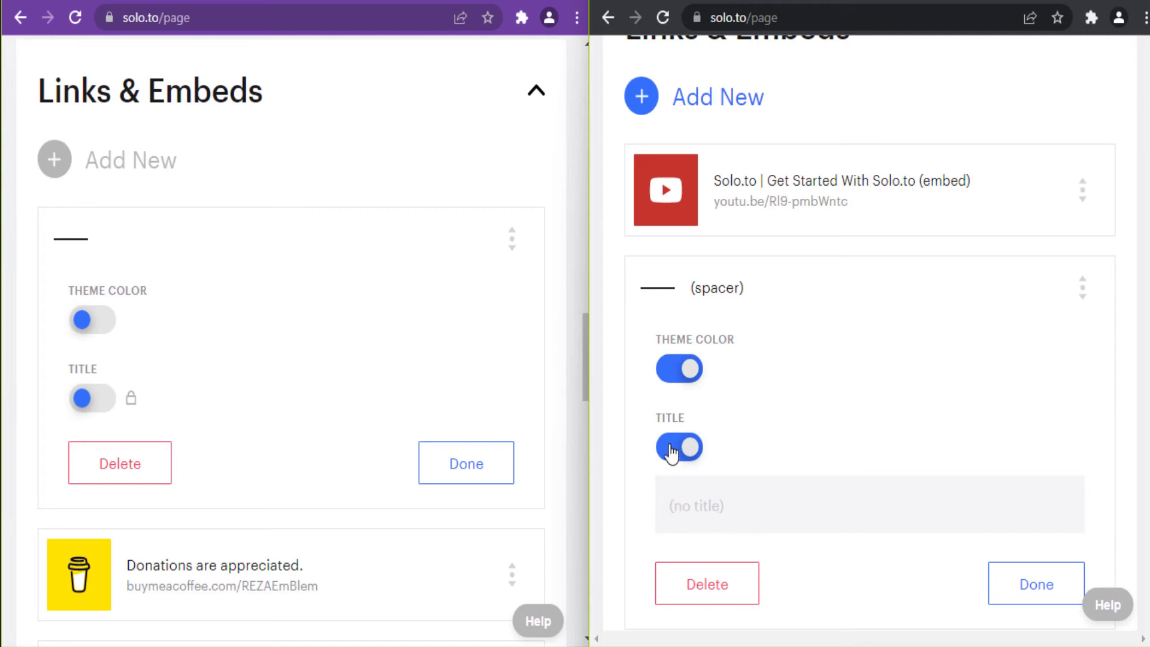
left_click(676, 454)
left_click(1058, 513)
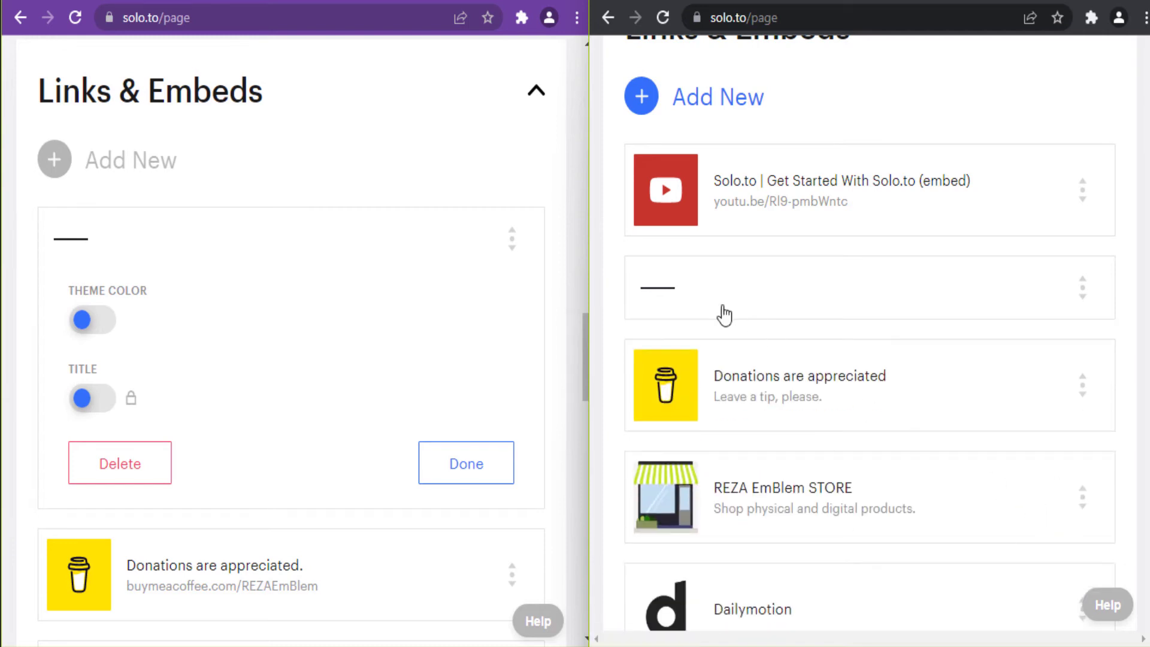
left_click(667, 285)
left_click(671, 285)
left_click(133, 462)
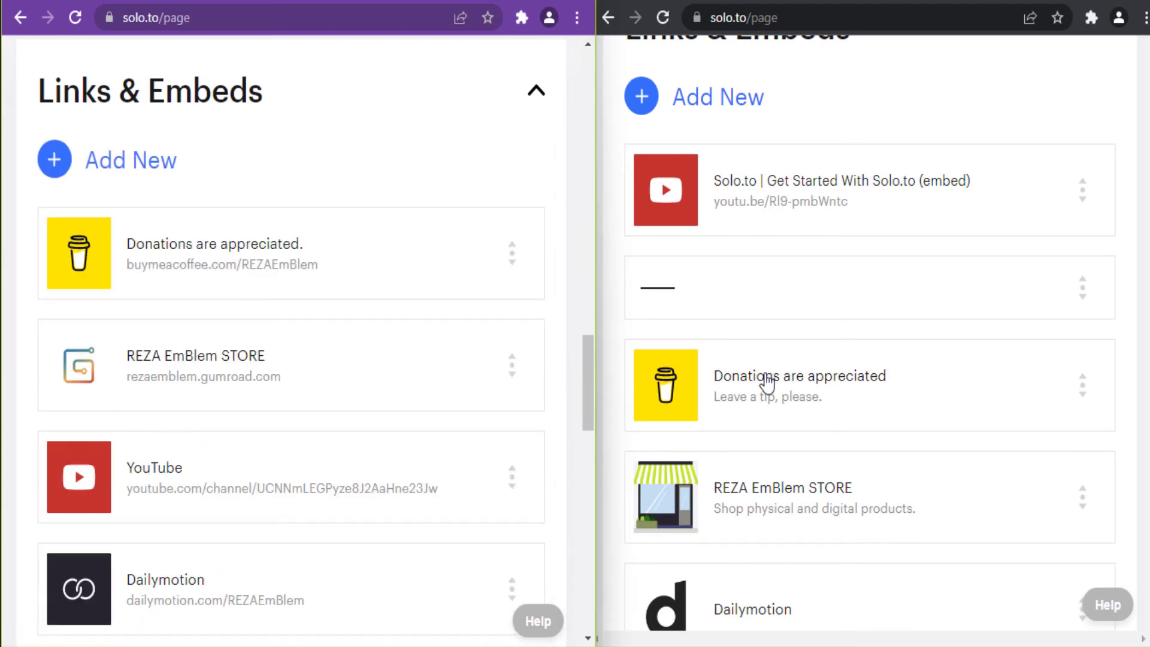
- Compare the item types both accounts can add, try a new embed's title and schedule options in the full-featured one, and delete that embed
left_click(642, 97)
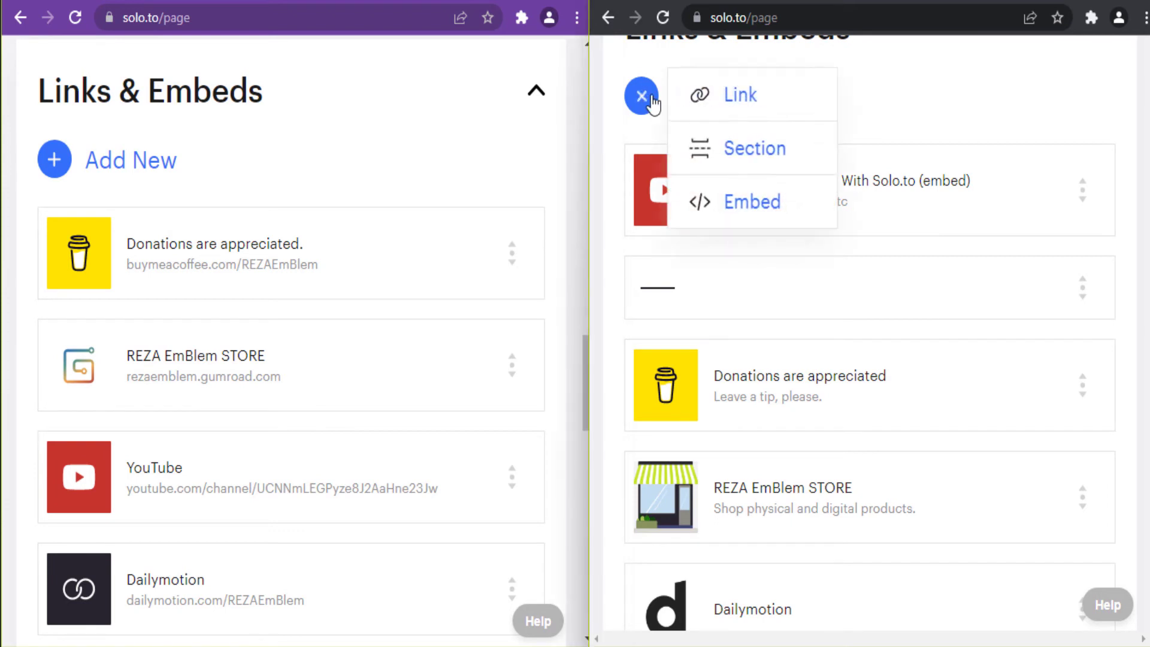
left_click(67, 157)
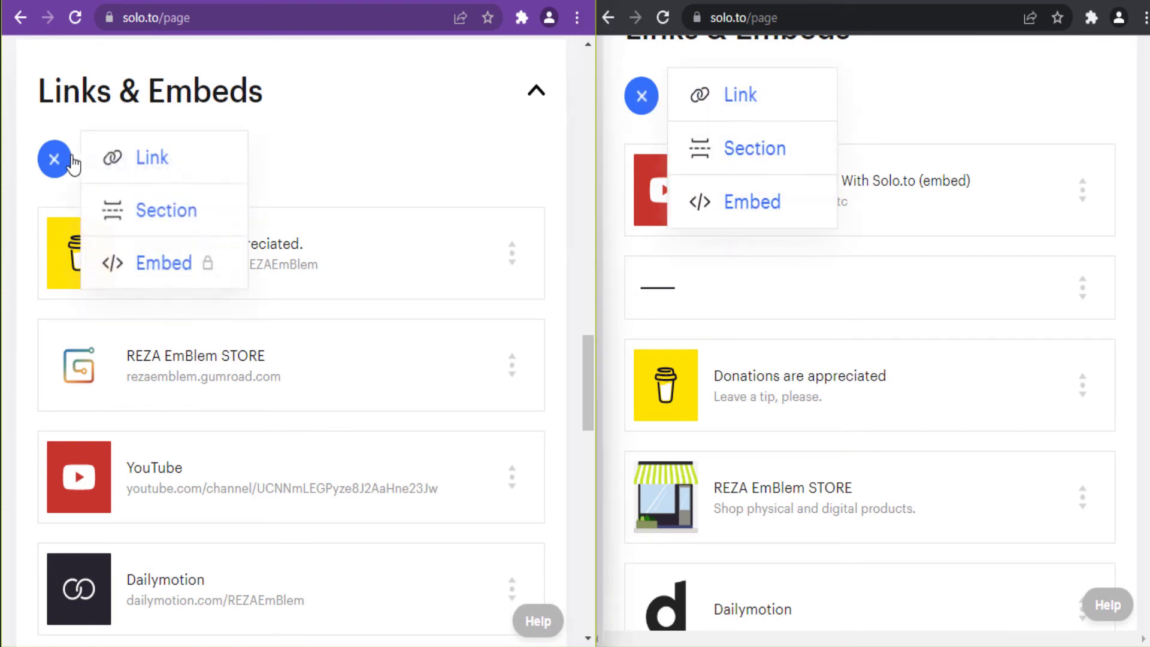
left_click(752, 222)
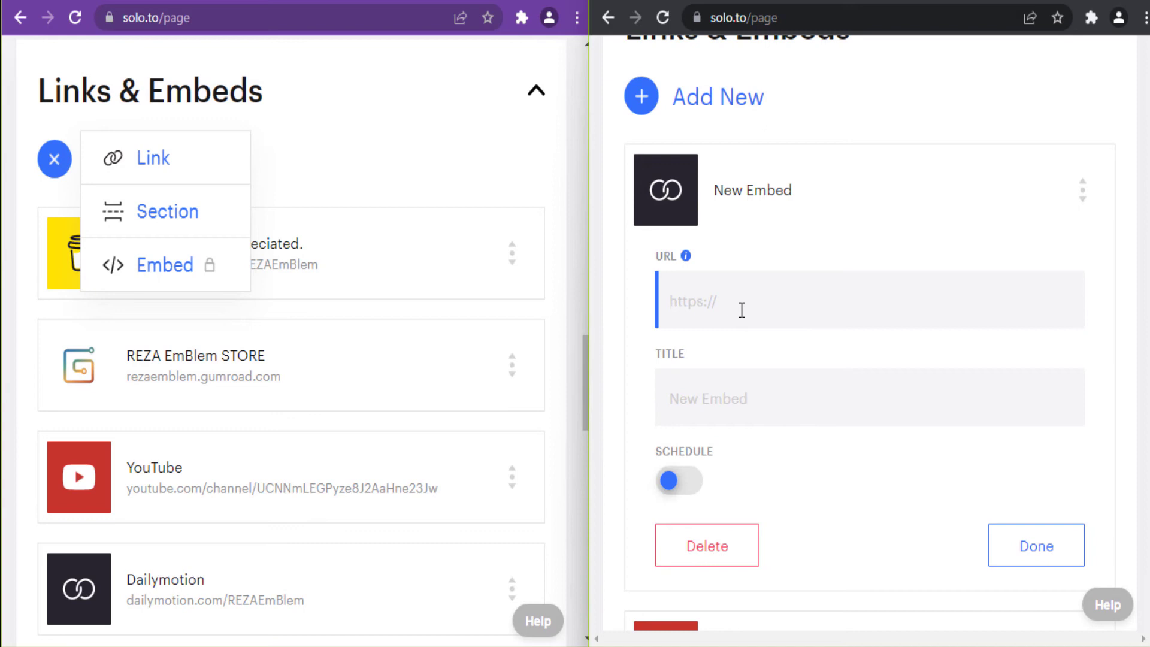
left_click(731, 405)
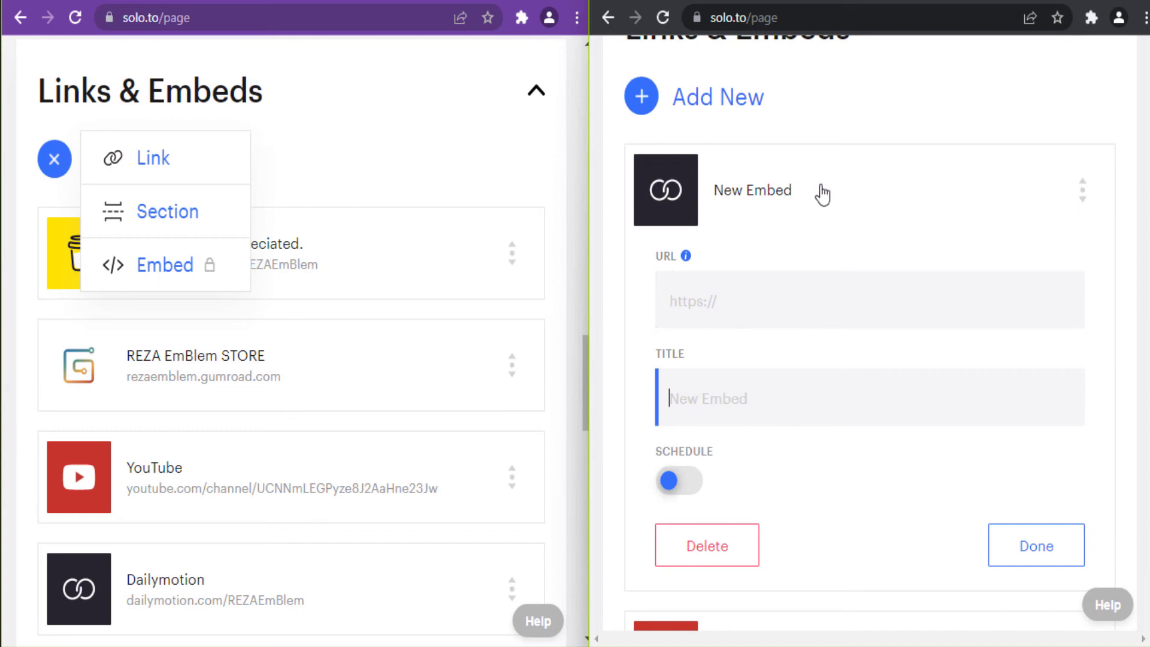
left_click(686, 491)
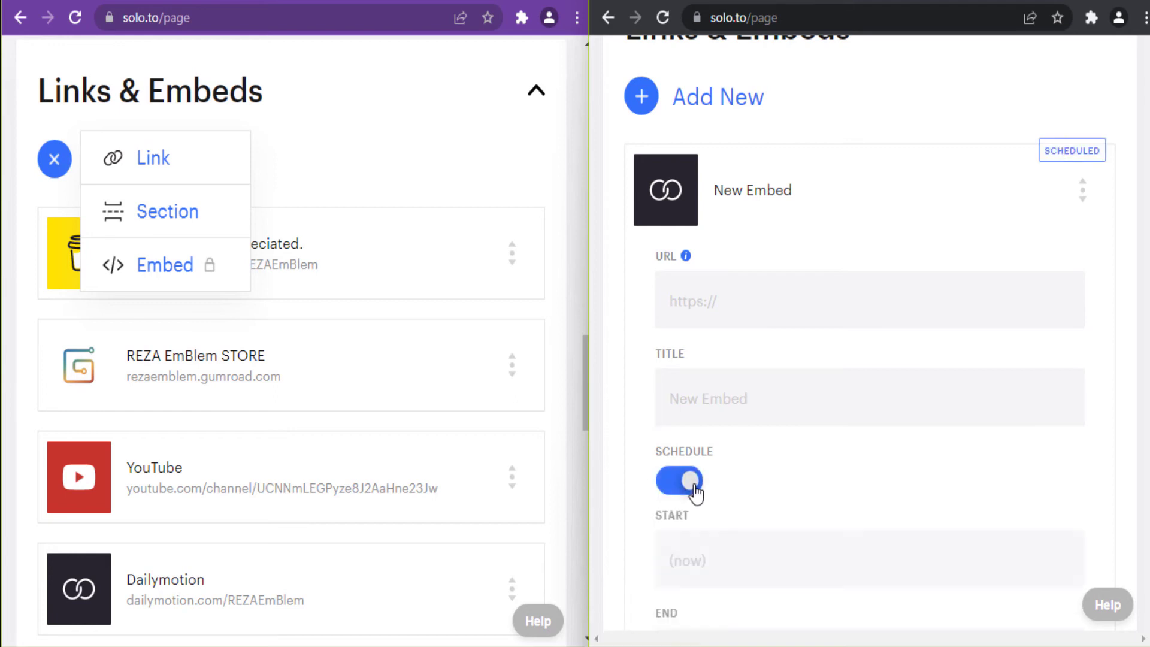
left_click(692, 486)
left_click(706, 542)
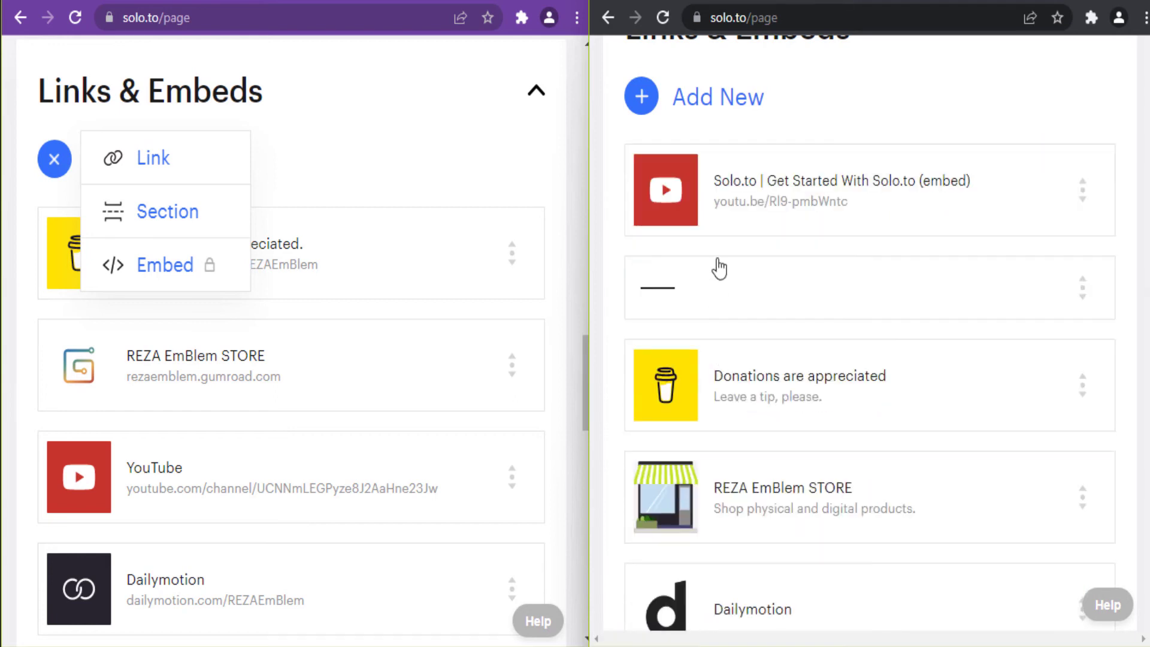
- Review the URL, title and schedule settings of the existing YouTube embed, and close it
left_click(751, 207)
left_click(888, 305)
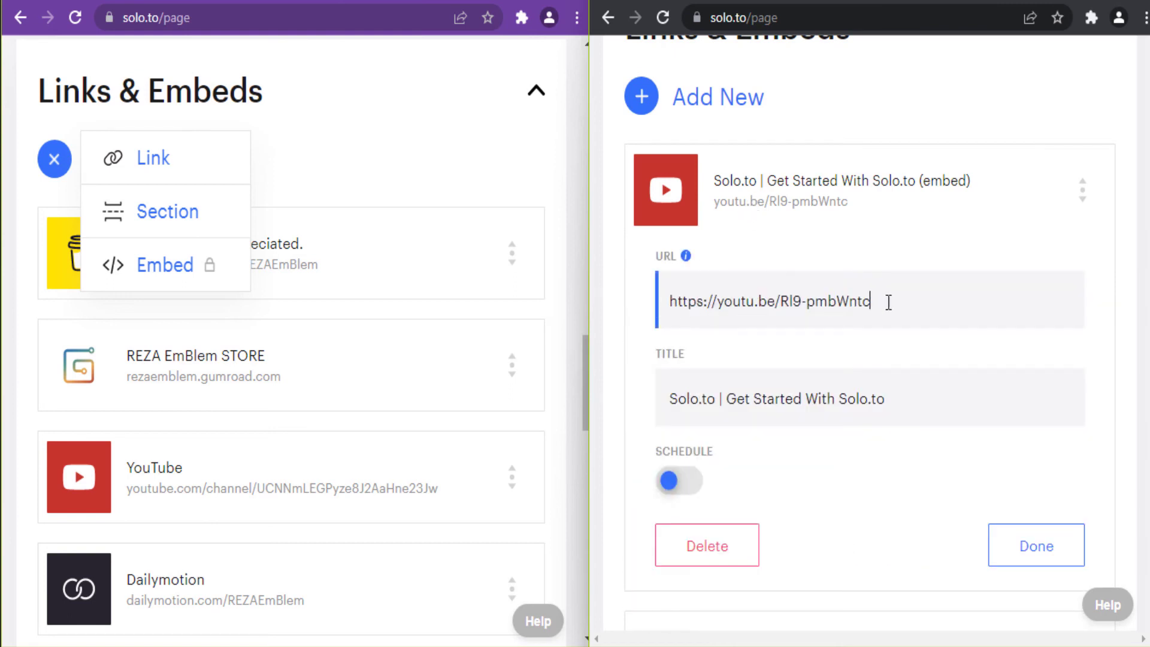
left_click(895, 399)
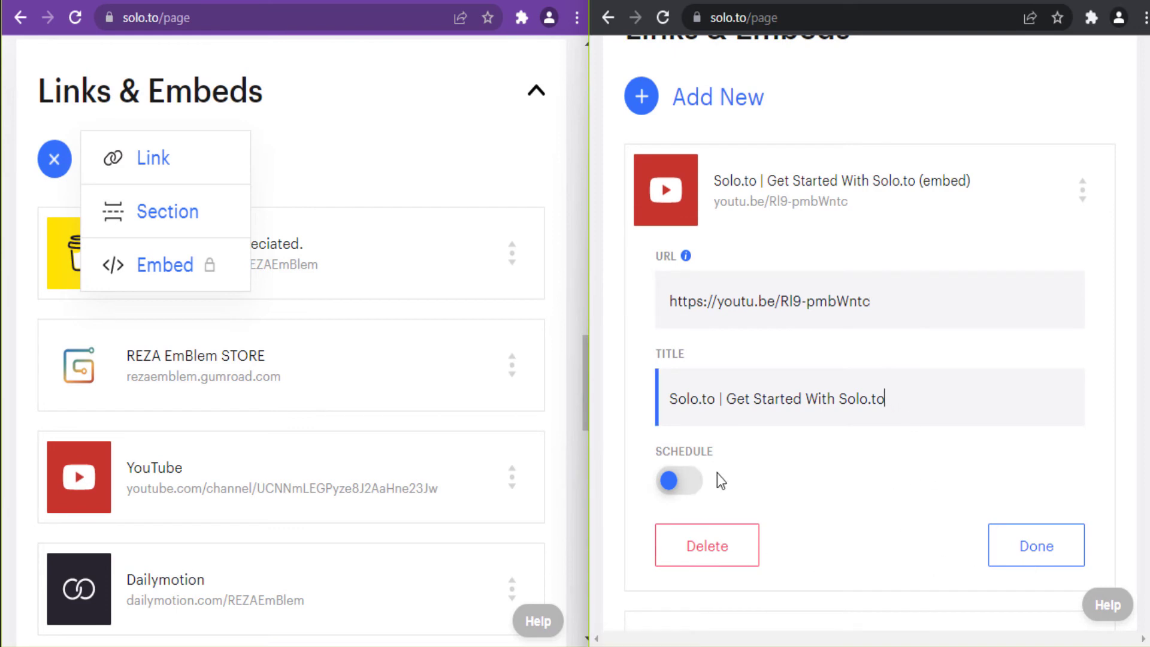
left_click(1053, 556)
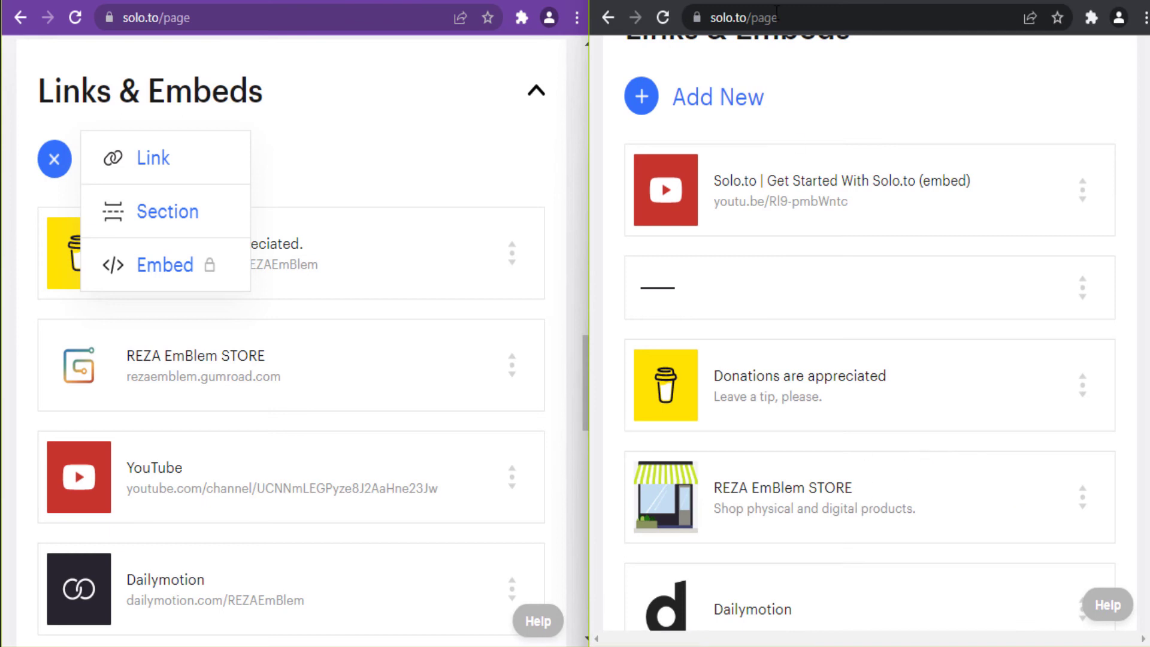
- View the embedded video, divider and links on the public REZA EmBlem page, and return to the end of the editor's links section
key("alt+Left")
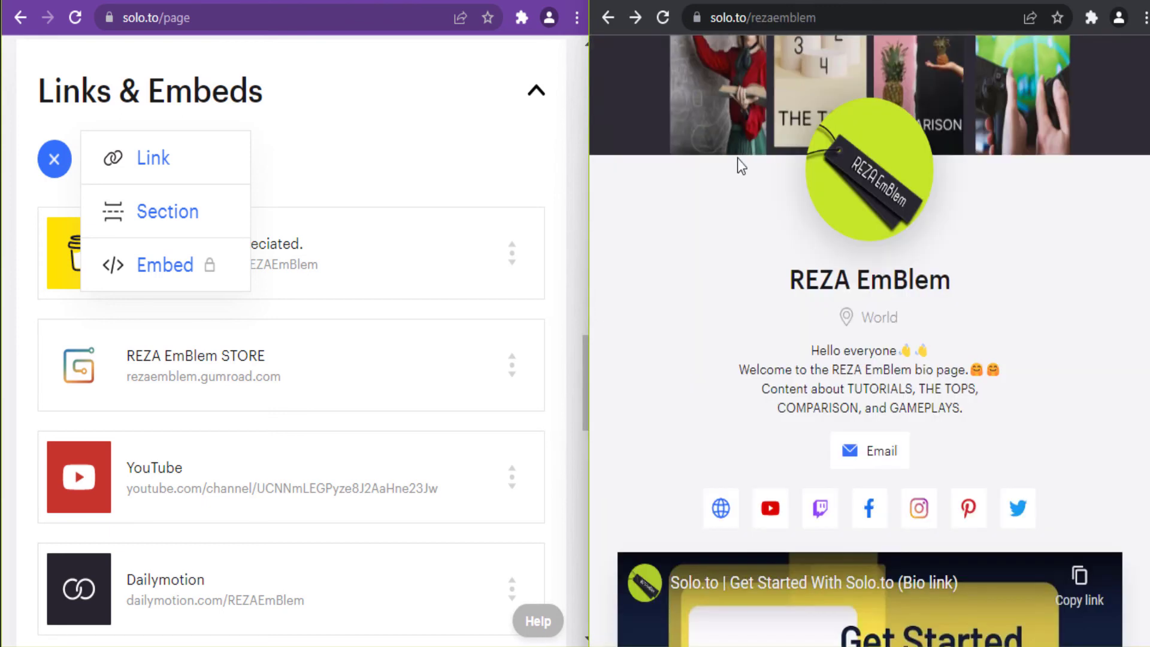
scroll(742, 223, "down", 6)
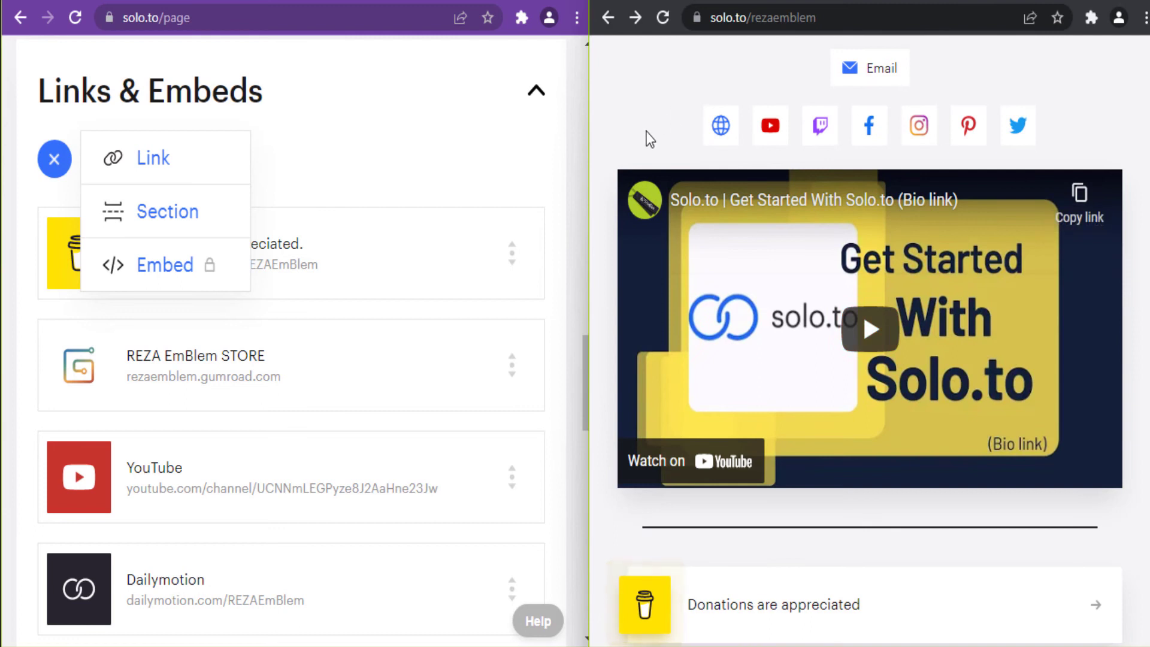
scroll(1023, 374, "down", 1)
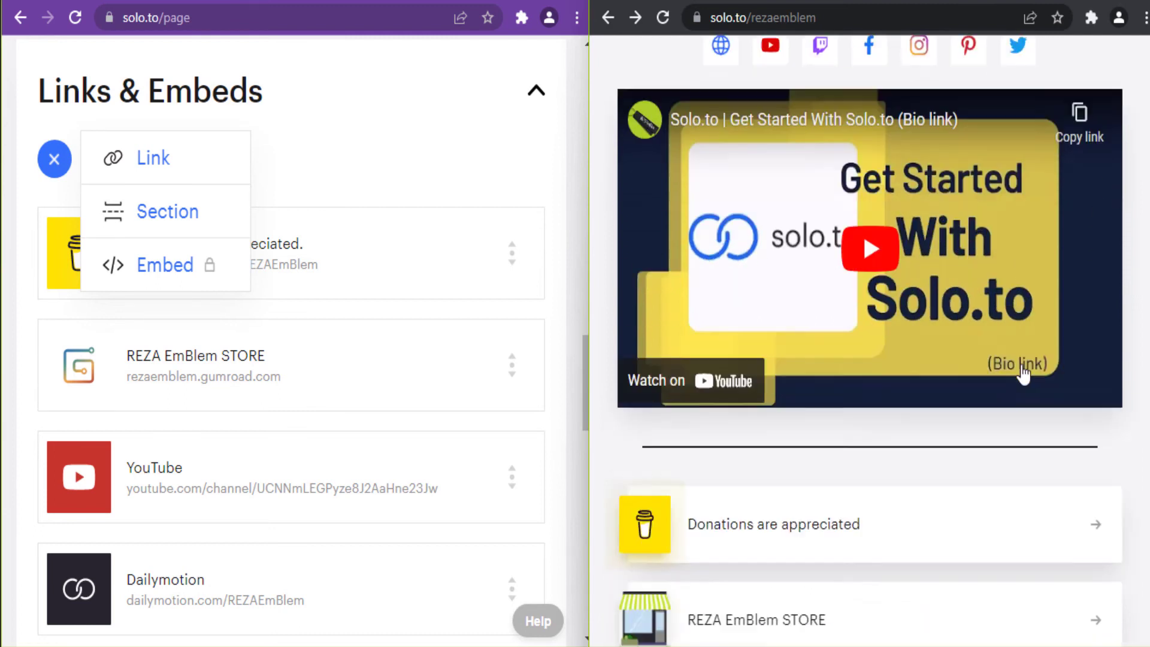
scroll(1023, 375, "down", 2)
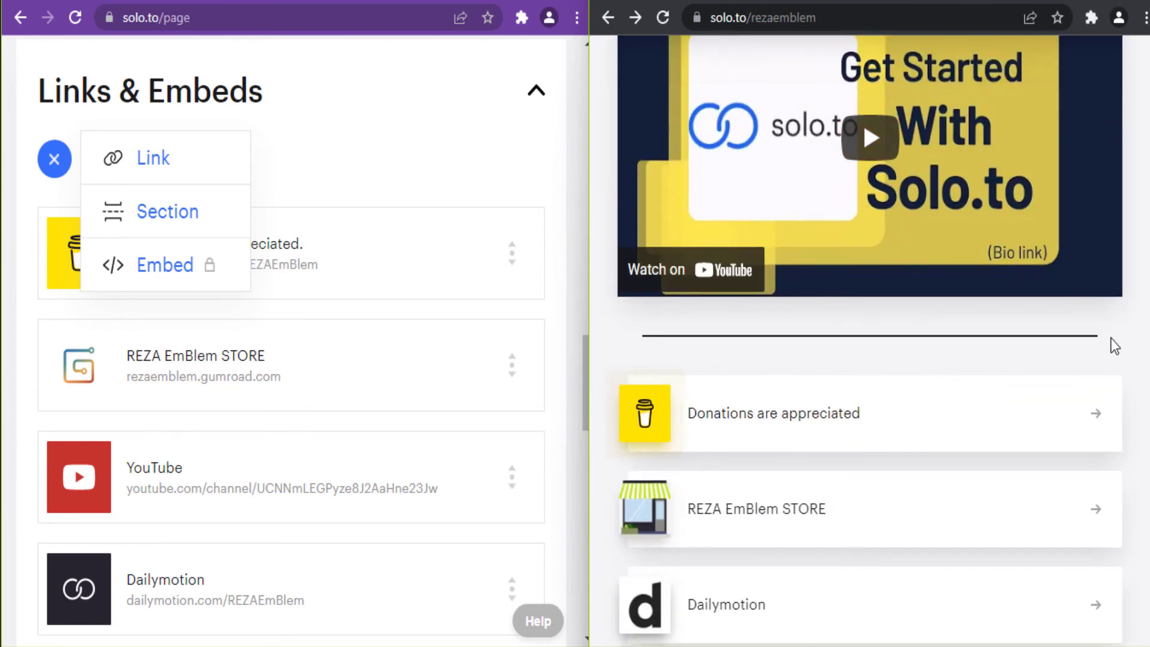
scroll(719, 120, "up", 8)
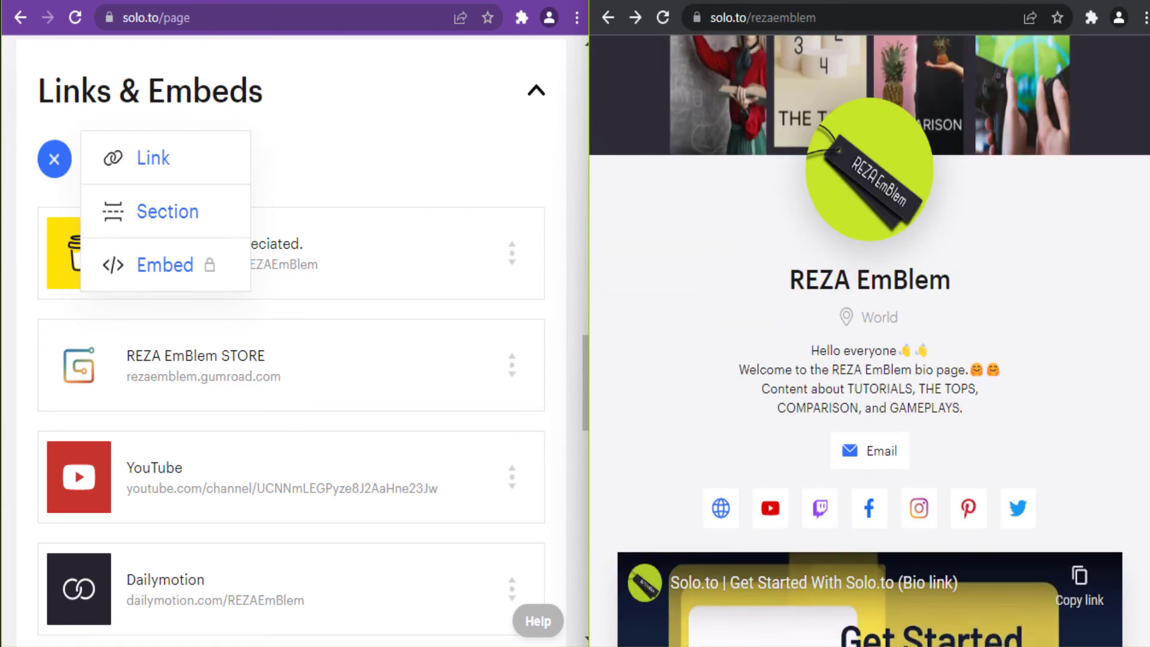
key("alt+Right")
scroll(776, 314, "down", 12)
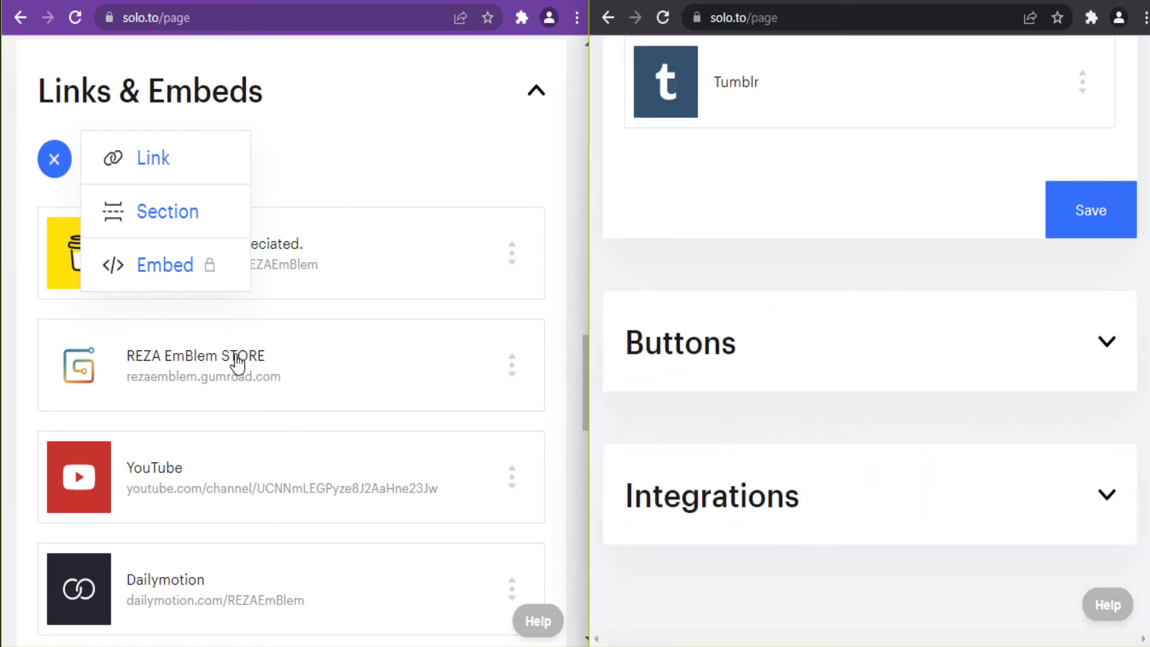
- Expand the Buttons section in both accounts' editors and compare the contact settings
scroll(238, 362, "down", 20)
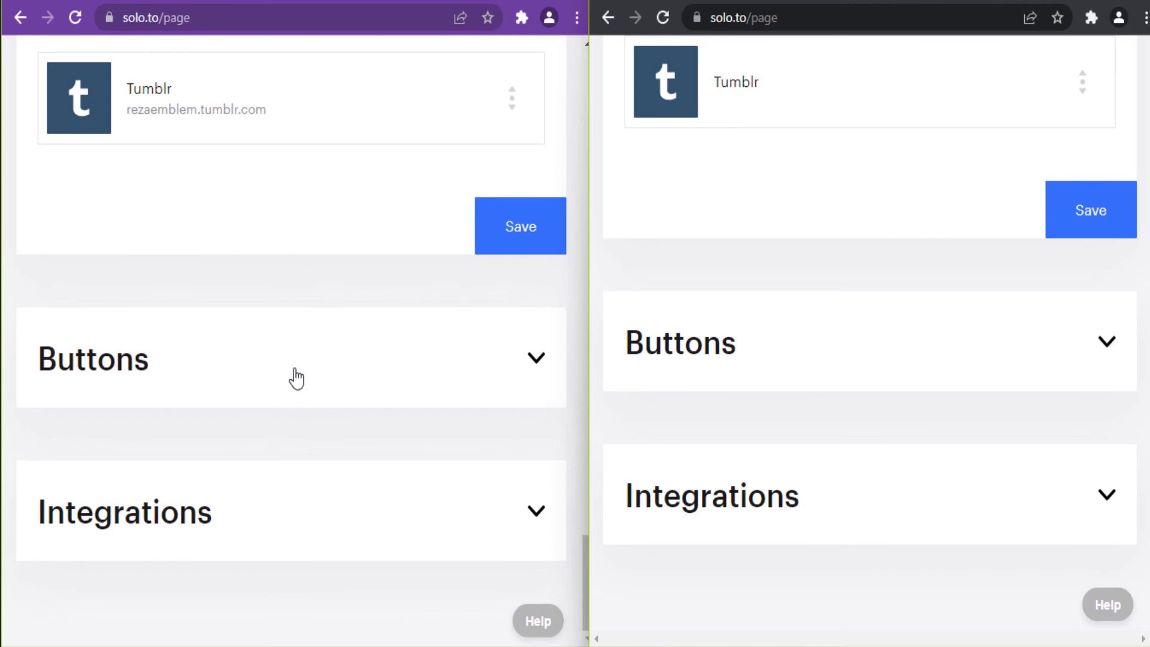
left_click(535, 362)
left_click(1042, 351)
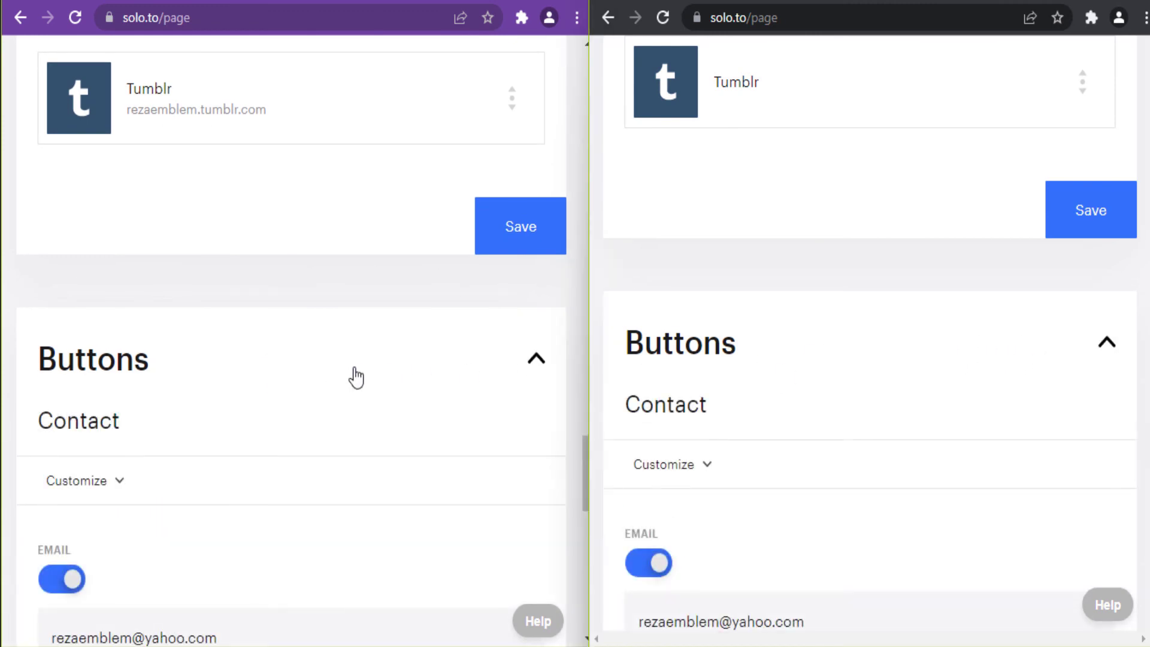
scroll(356, 378, "down", 3)
scroll(824, 403, "down", 3)
scroll(447, 354, "down", 2)
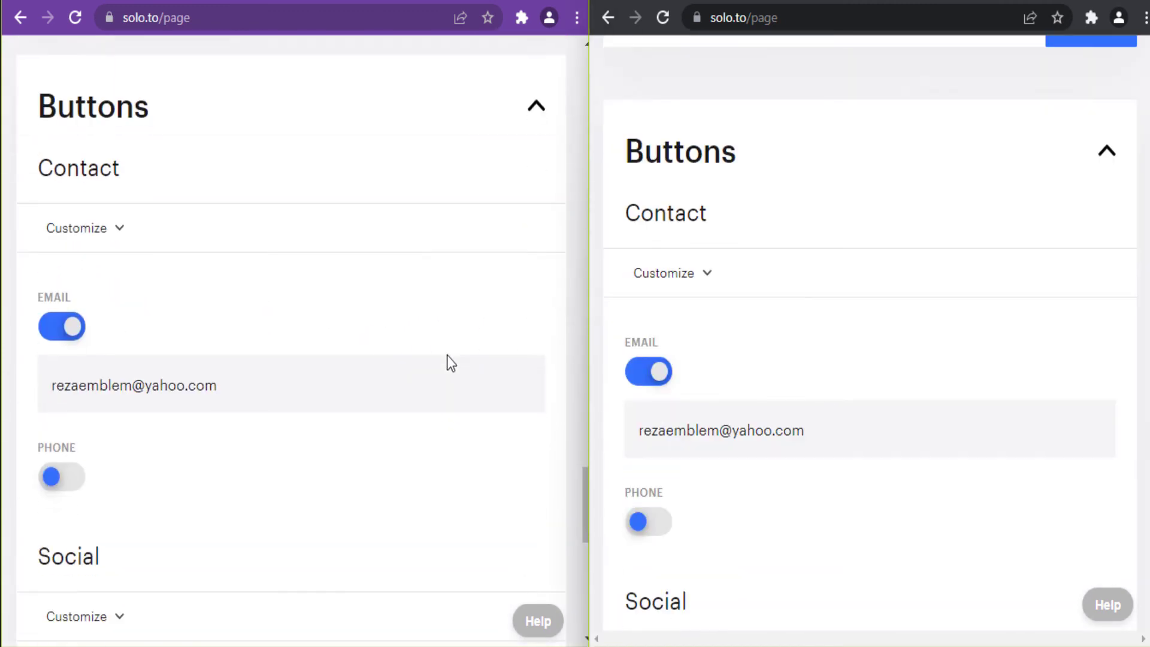
- Open the contact button customization in both accounts and compare the Minimal and Colorful styles down to the social settings
left_click(687, 289)
left_click(121, 193)
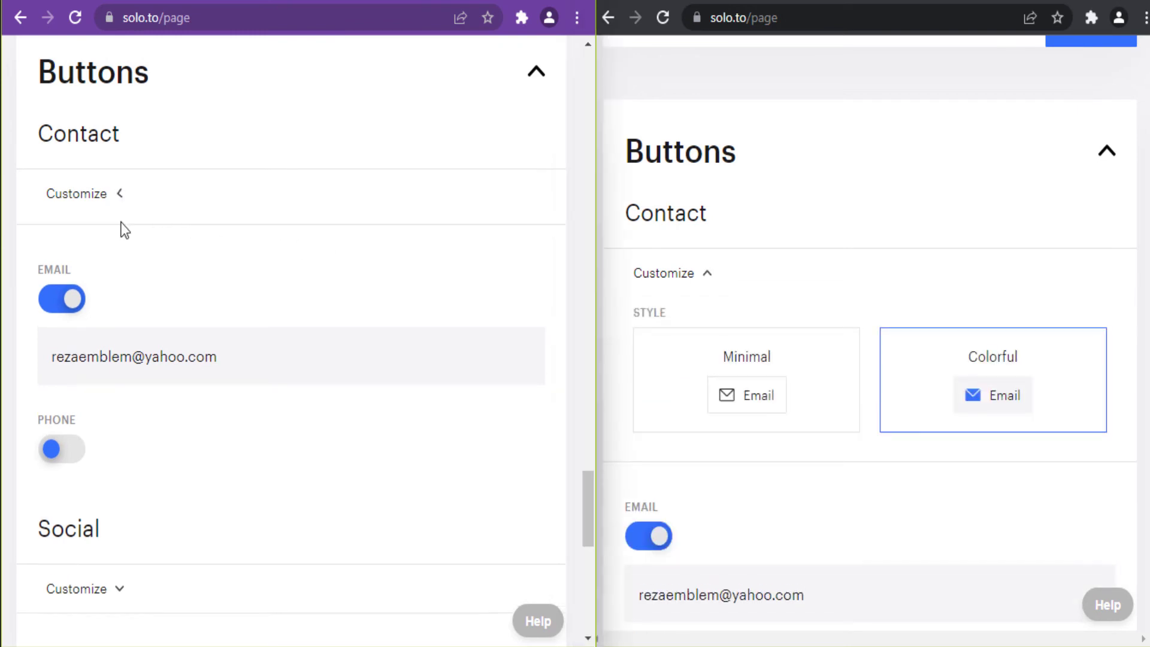
scroll(807, 326, "down", 1)
scroll(411, 308, "down", 4)
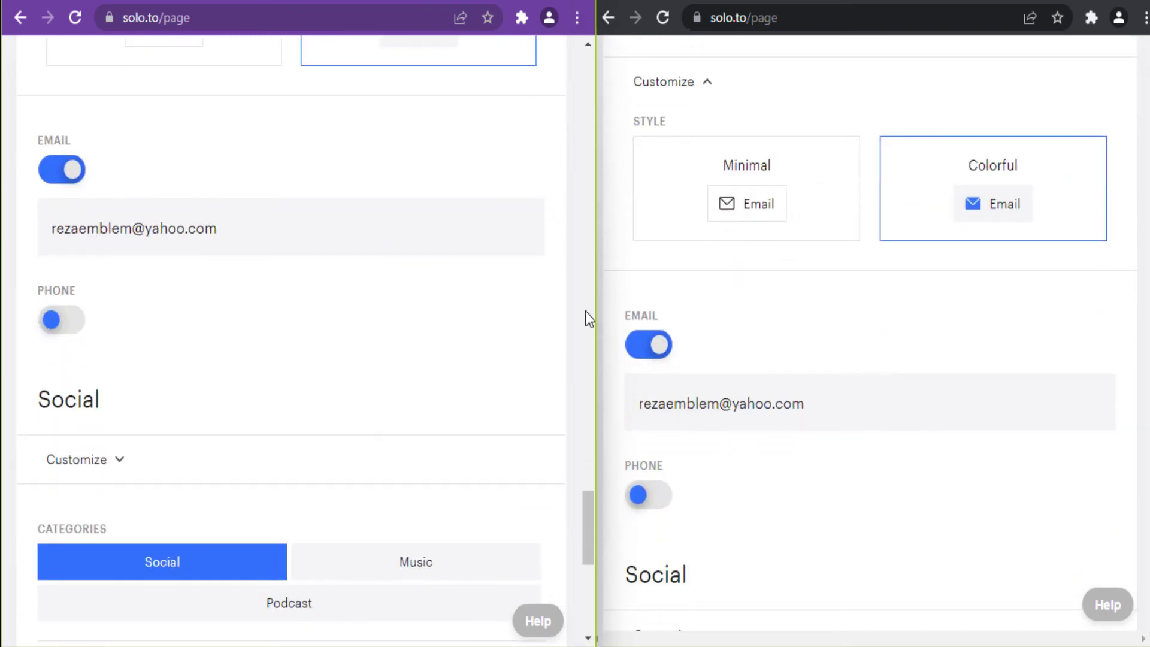
scroll(717, 293, "down", 4)
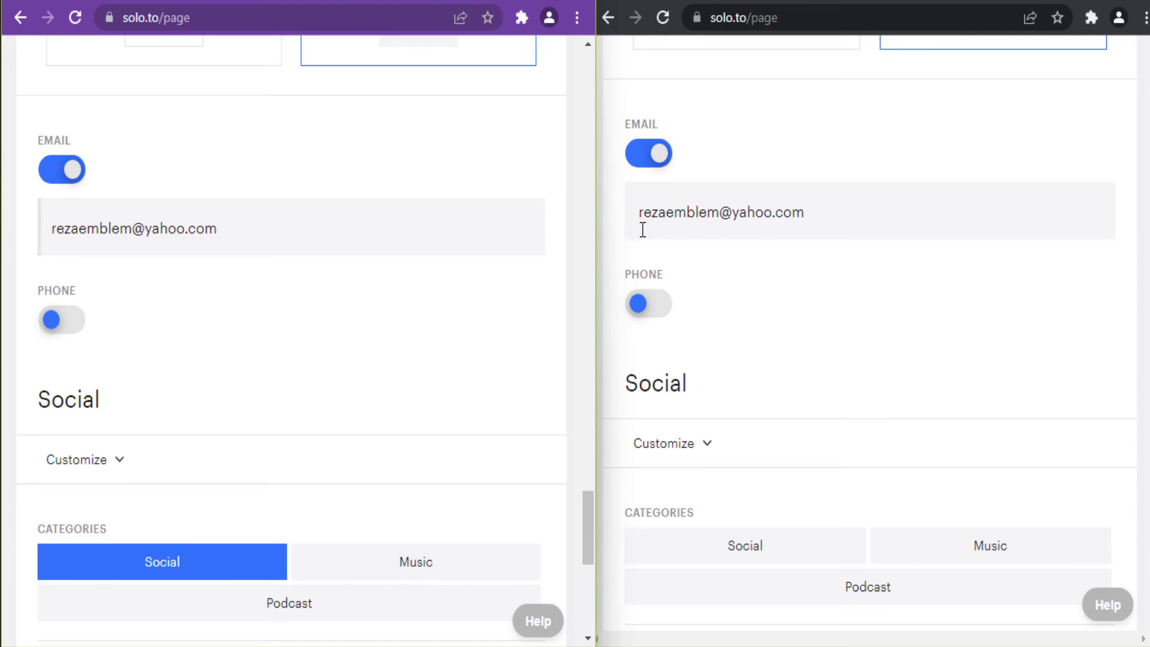
scroll(384, 345, "down", 3)
scroll(651, 333, "down", 2)
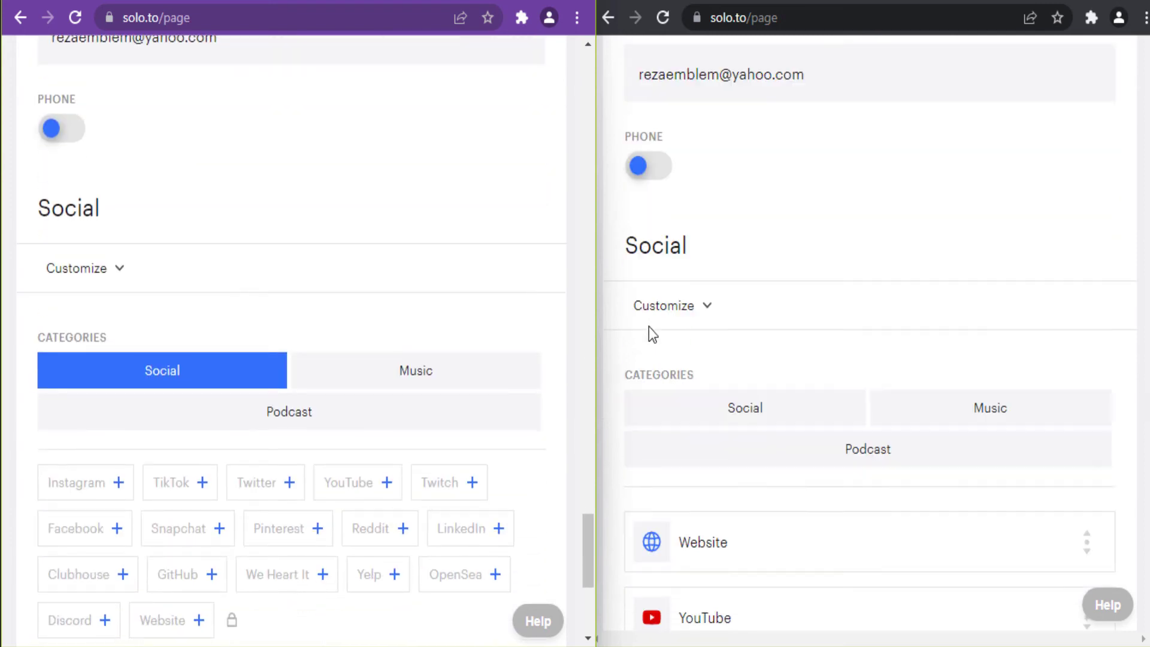
- Toggle the phone contact button on and back off in both accounts
left_click(652, 115)
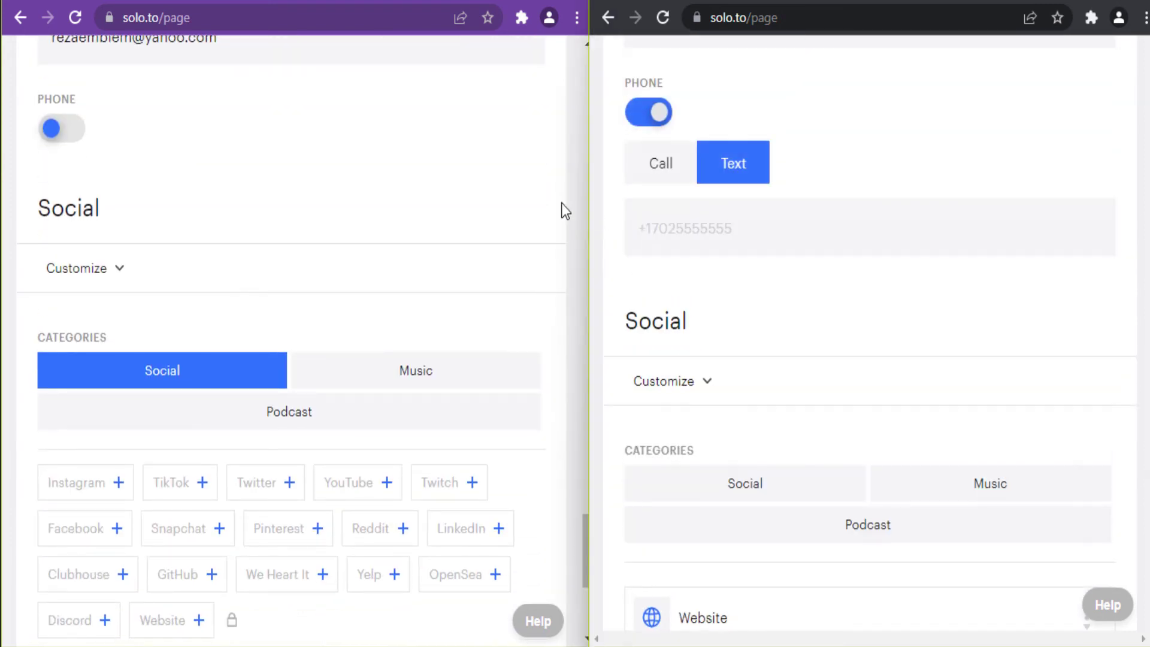
left_click(49, 128)
left_click(67, 131)
left_click(650, 119)
- Open the social button customization in both accounts and compare the shape, style and position options
scroll(625, 127, "down", 2)
scroll(277, 217, "down", 3)
left_click(123, 78)
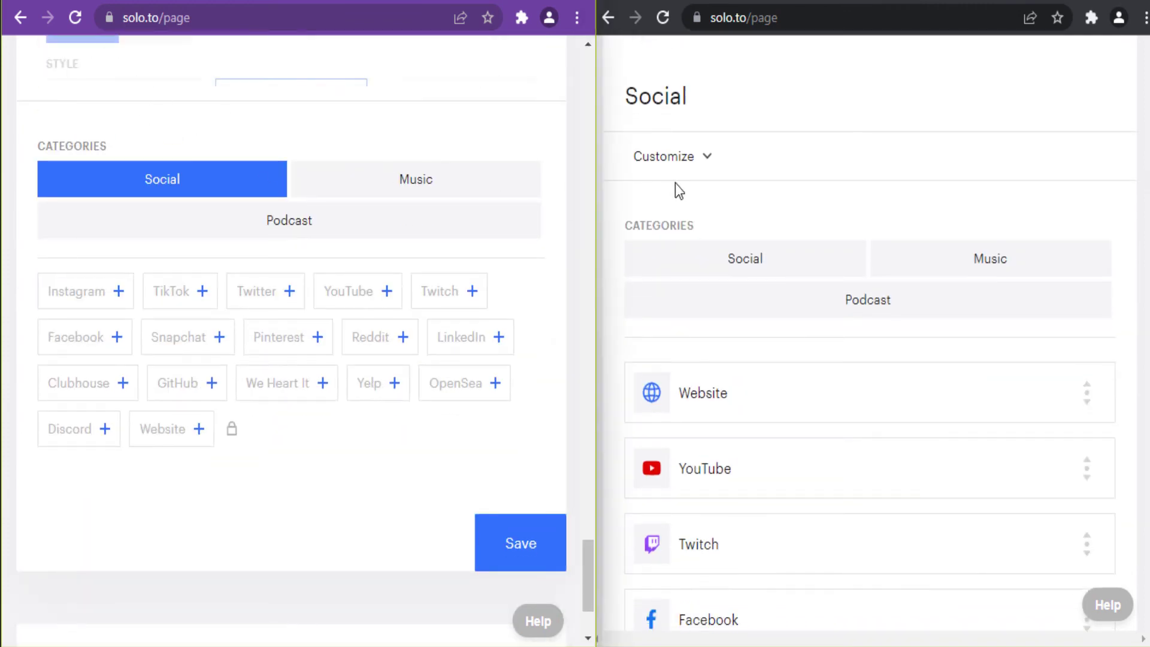
left_click(707, 156)
scroll(347, 225, "up", 3)
scroll(339, 224, "up", 1)
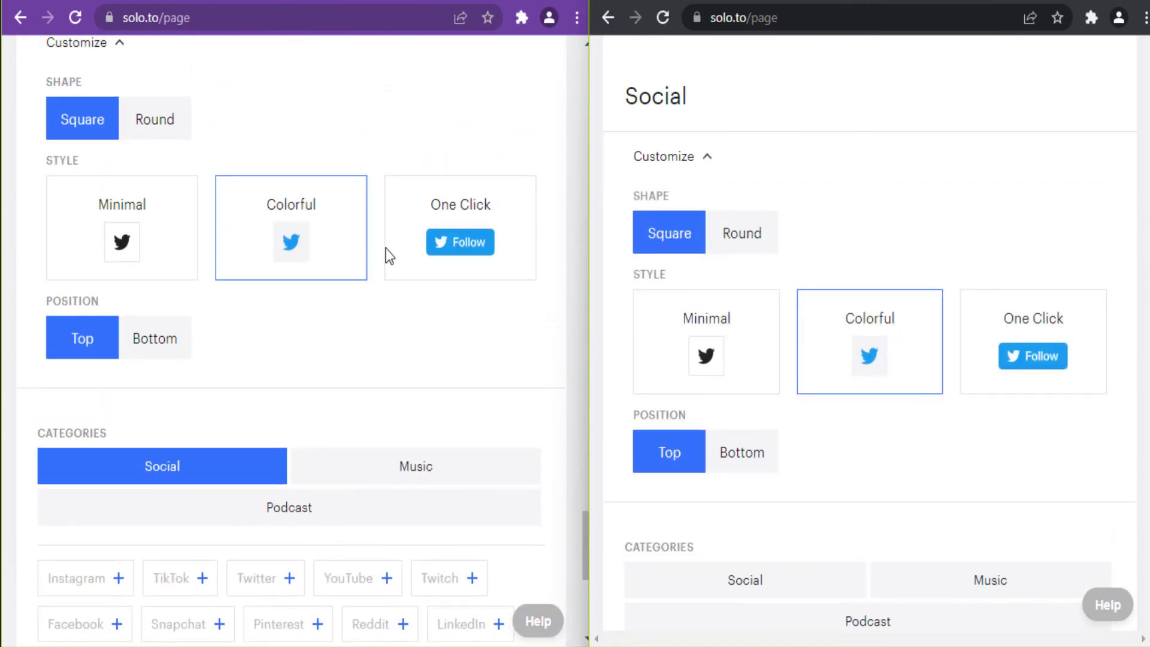
scroll(809, 310, "down", 1)
scroll(308, 238, "up", 1)
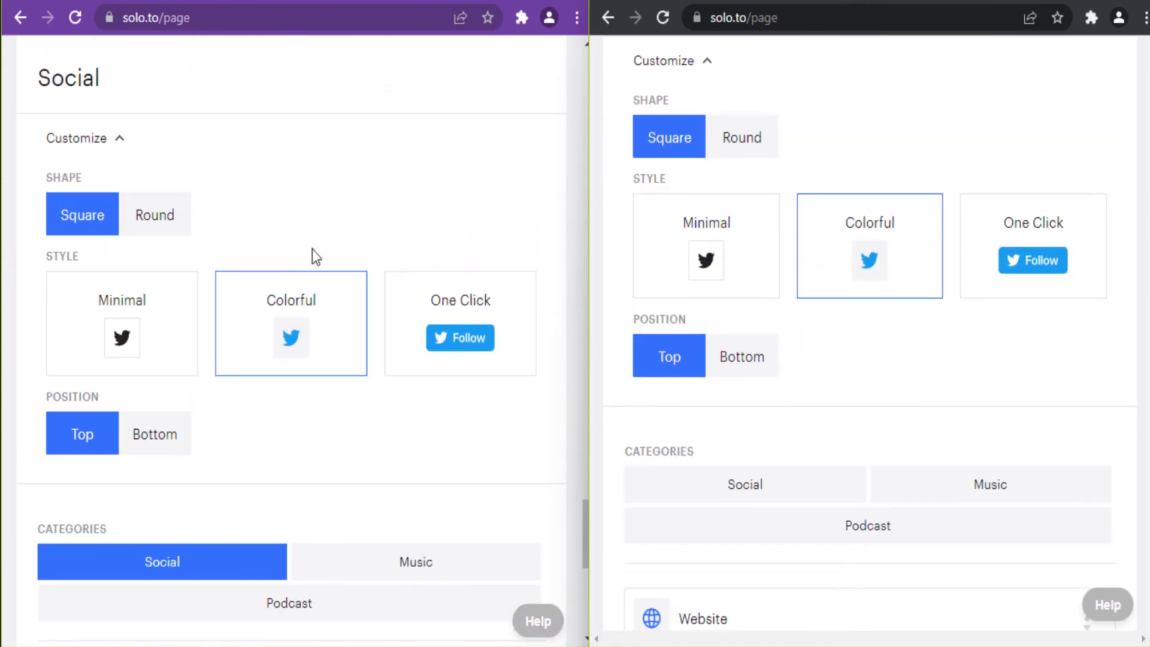
scroll(302, 305, "down", 1)
scroll(303, 304, "down", 1)
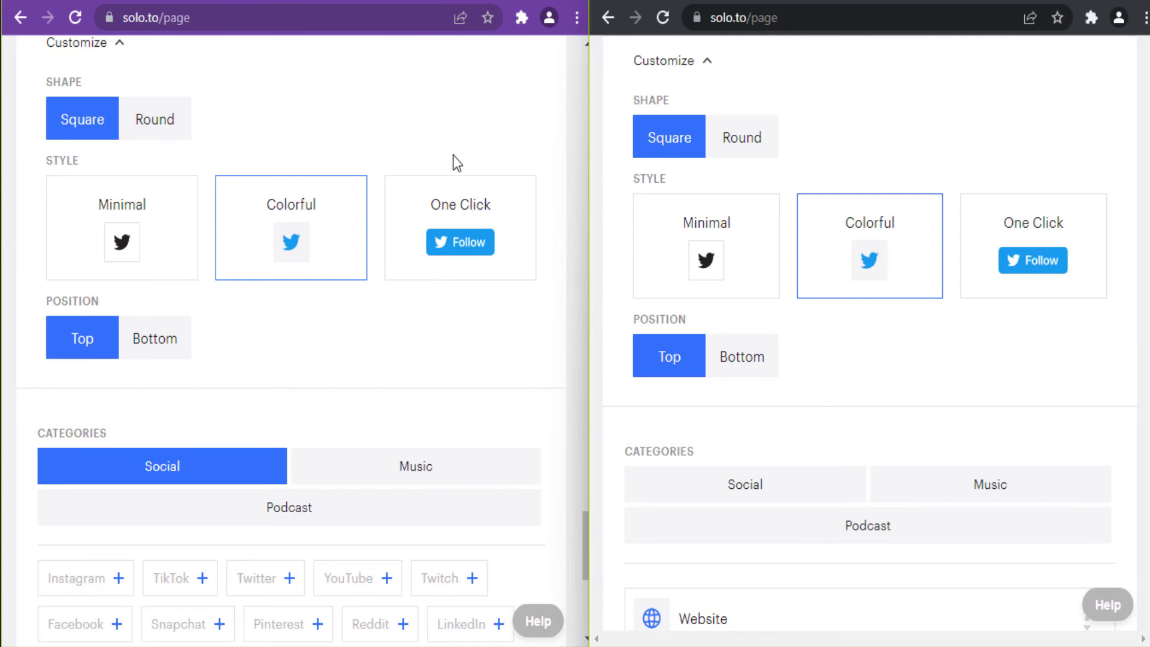
- Set the social button shape to Round in both accounts, and return the Beginner account's shape to Square
left_click(160, 127)
left_click(728, 150)
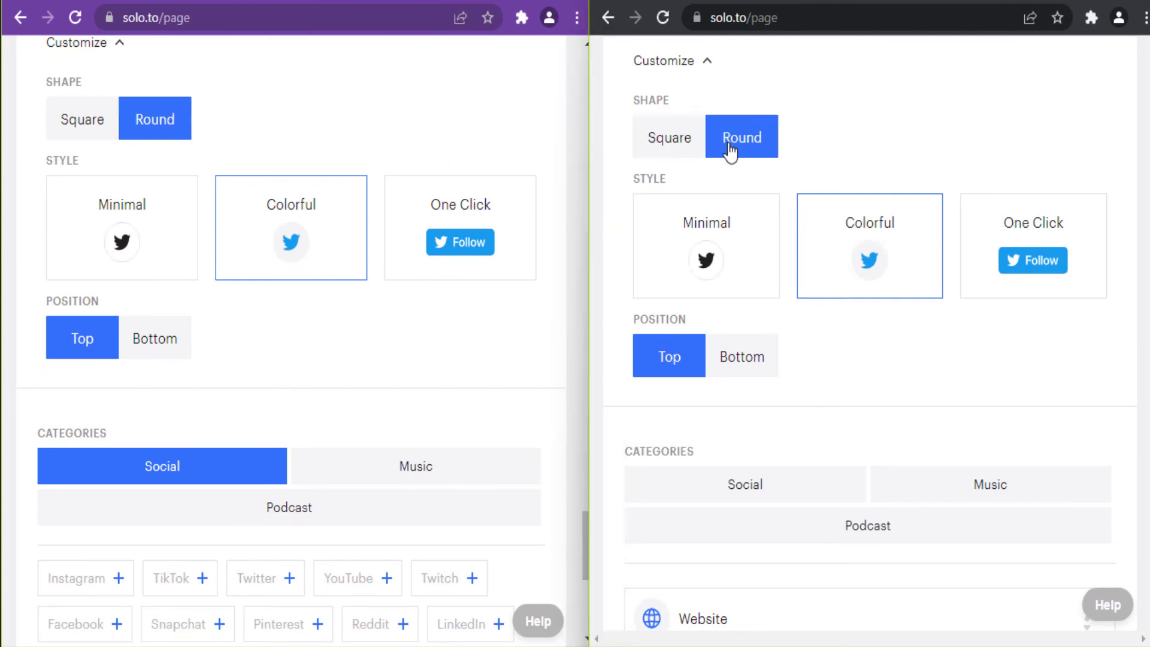
left_click(65, 125)
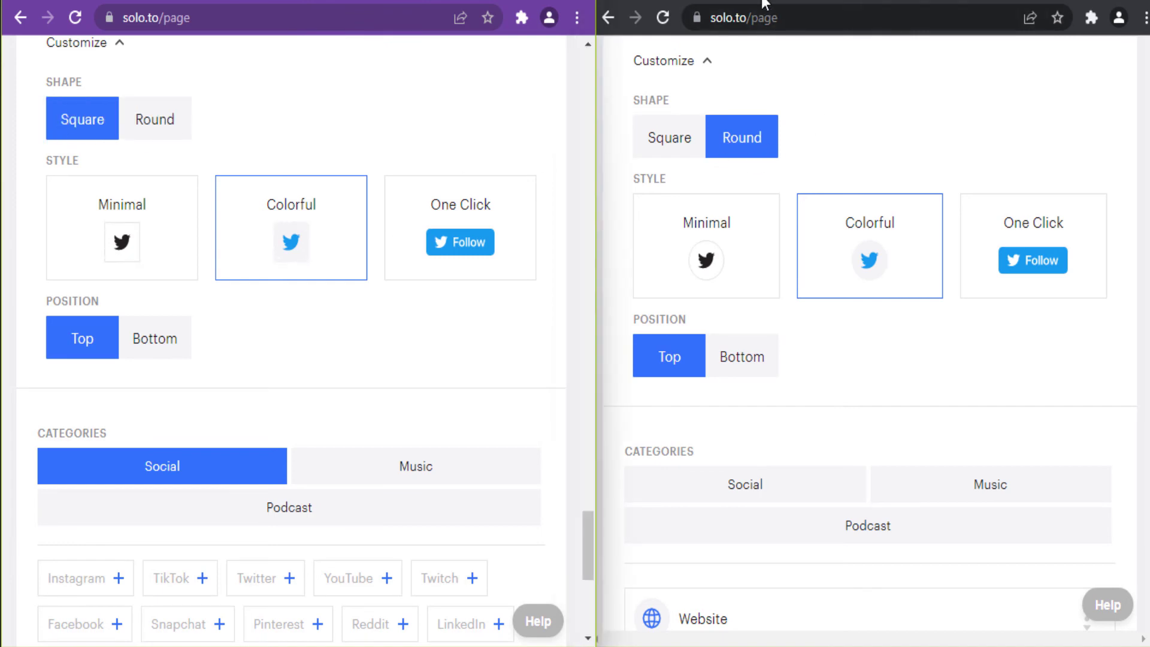
- Preview the full-featured account's page to examine the round social buttons, and return to its editor
scroll(1052, 281, "up", 20)
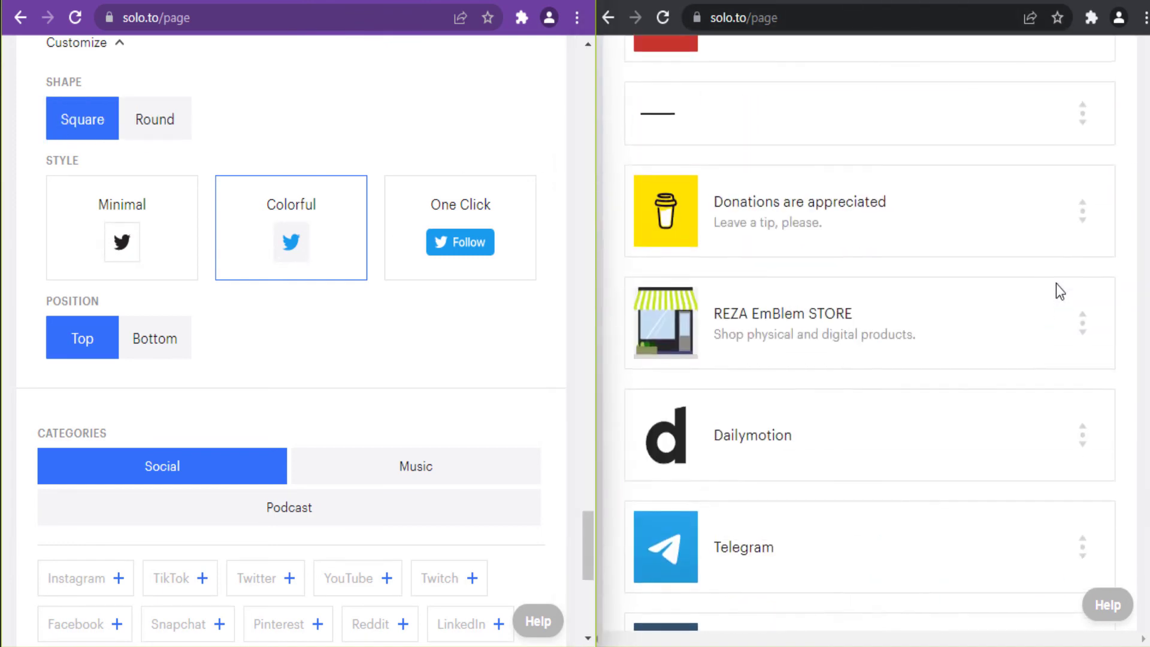
scroll(1055, 283, "up", 15)
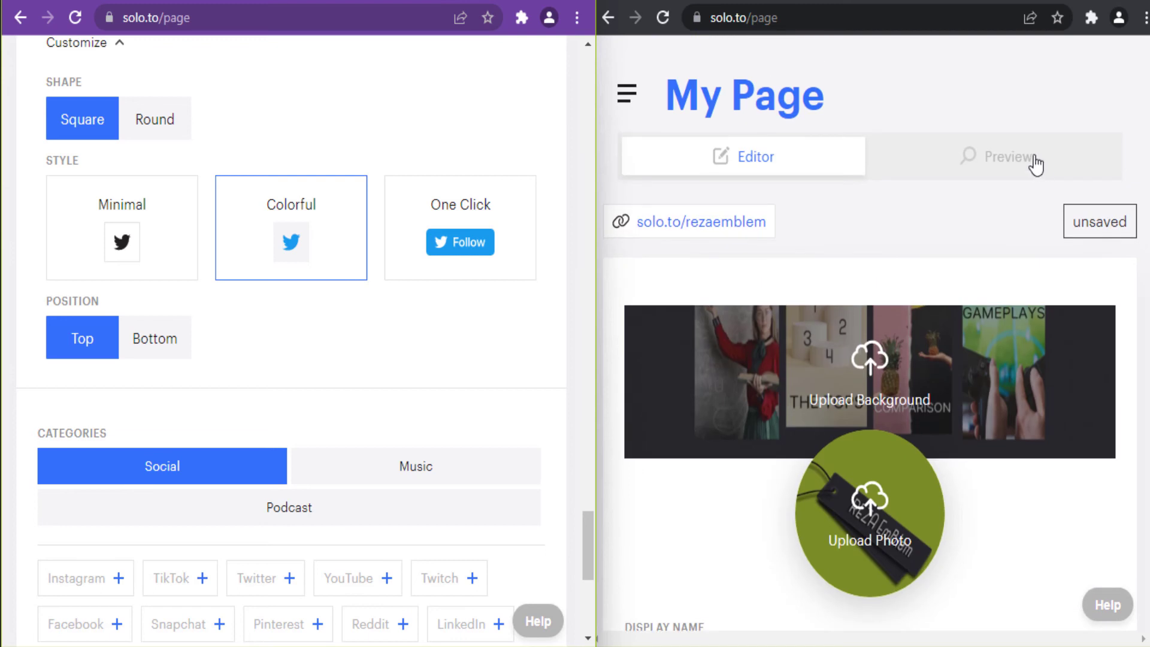
left_click(1032, 157)
scroll(807, 285, "down", 8)
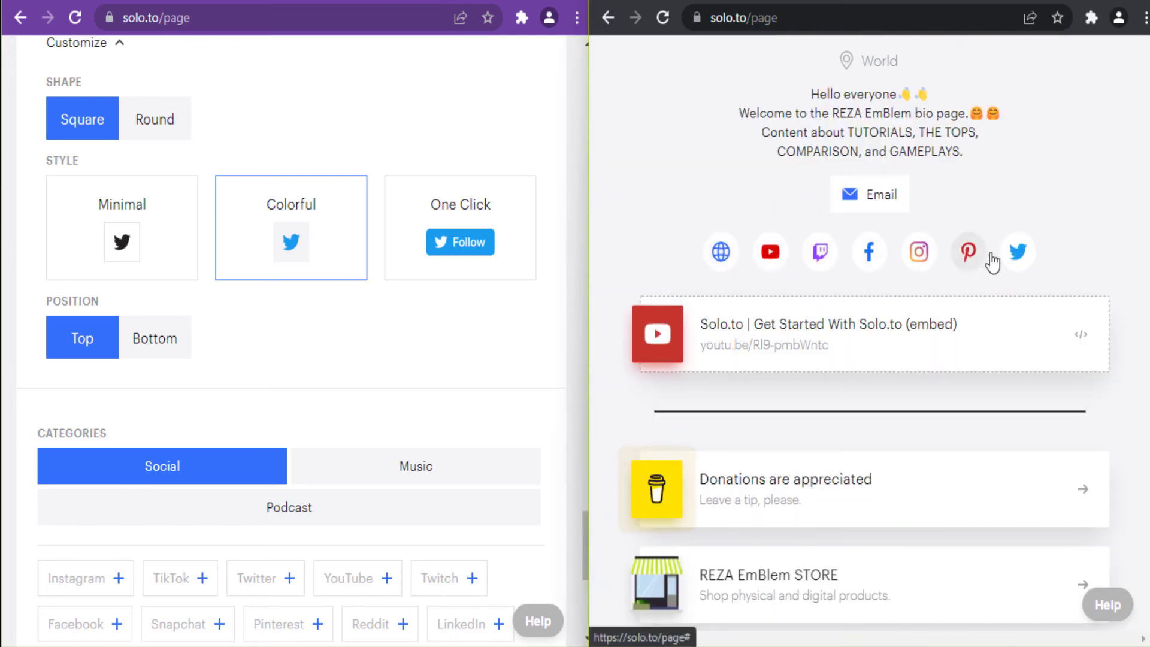
scroll(912, 259, "up", 8)
left_click(734, 165)
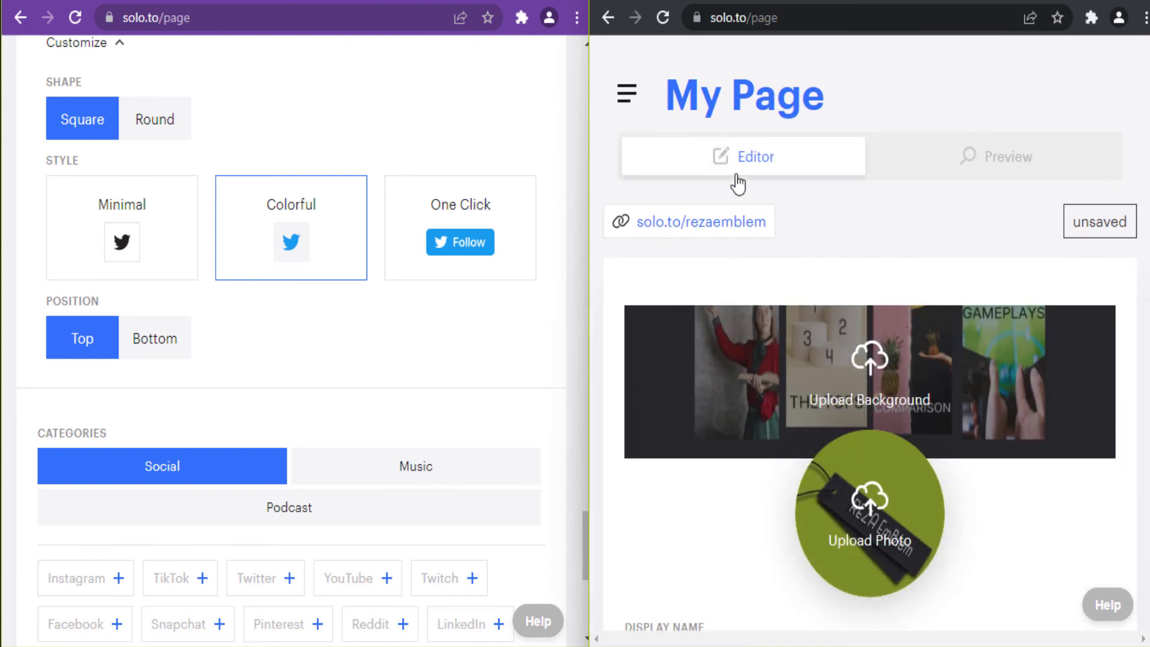
- Set the full-featured account's social button shape back to Square
scroll(772, 318, "down", 8)
scroll(767, 335, "down", 20)
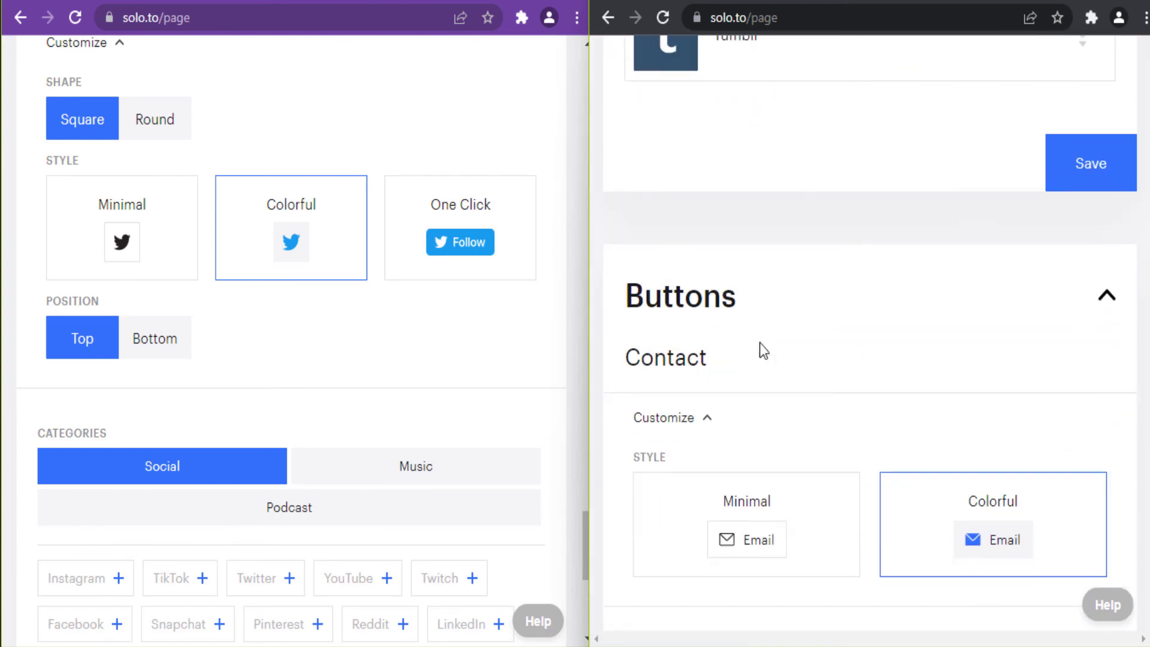
scroll(760, 342, "down", 10)
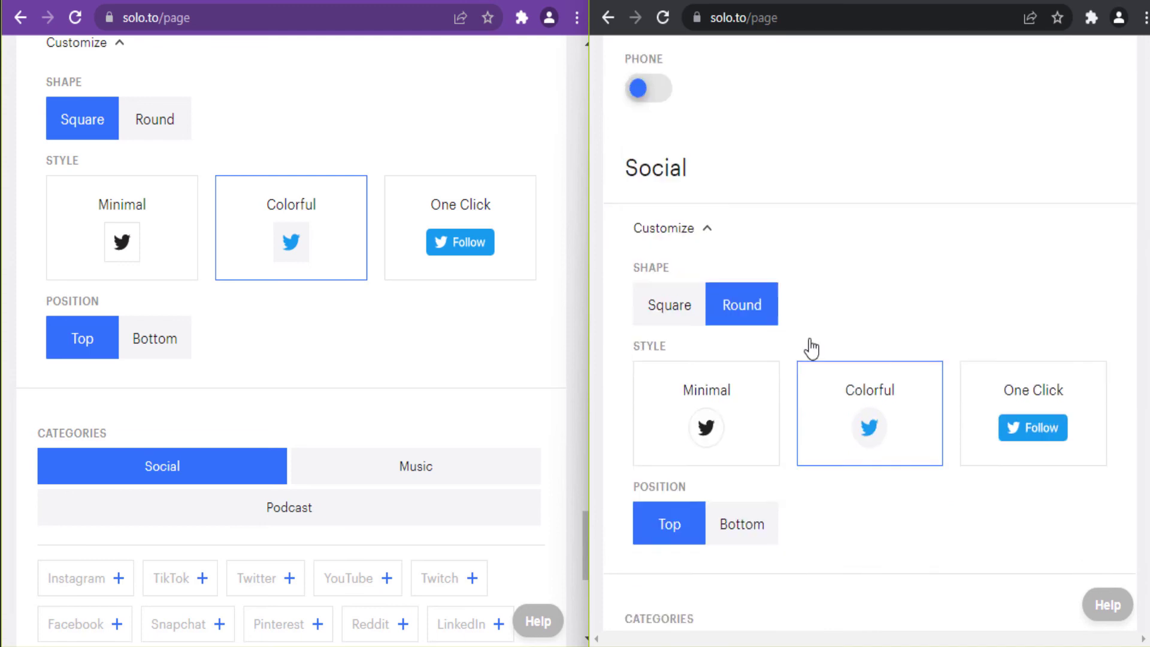
left_click(678, 201)
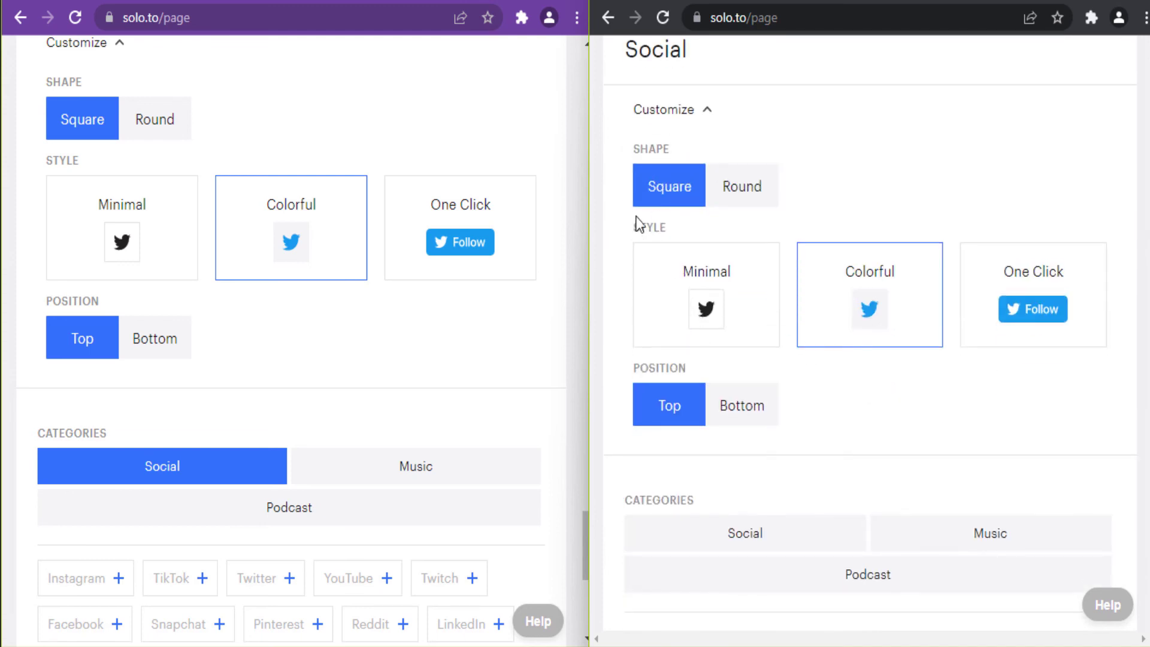
- Set the social button style to One Click in both accounts and compare the Facebook, Twitter, YouTube and Spotify settings
scroll(670, 251, "down", 2)
left_click(458, 247)
scroll(380, 285, "down", 5)
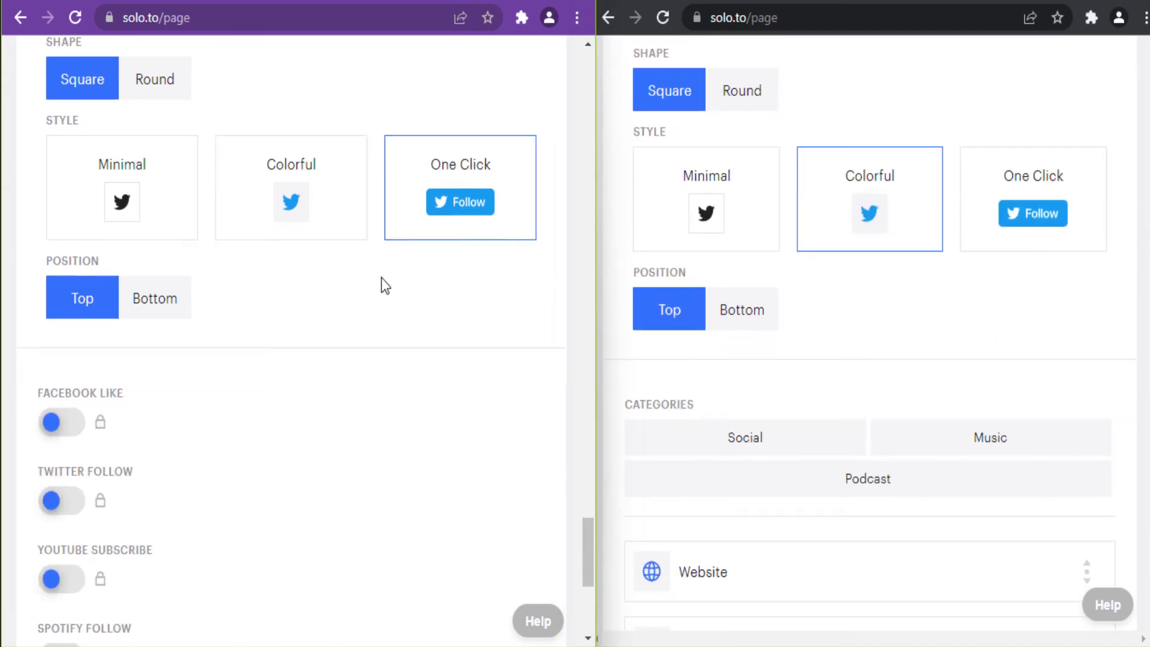
left_click(988, 215)
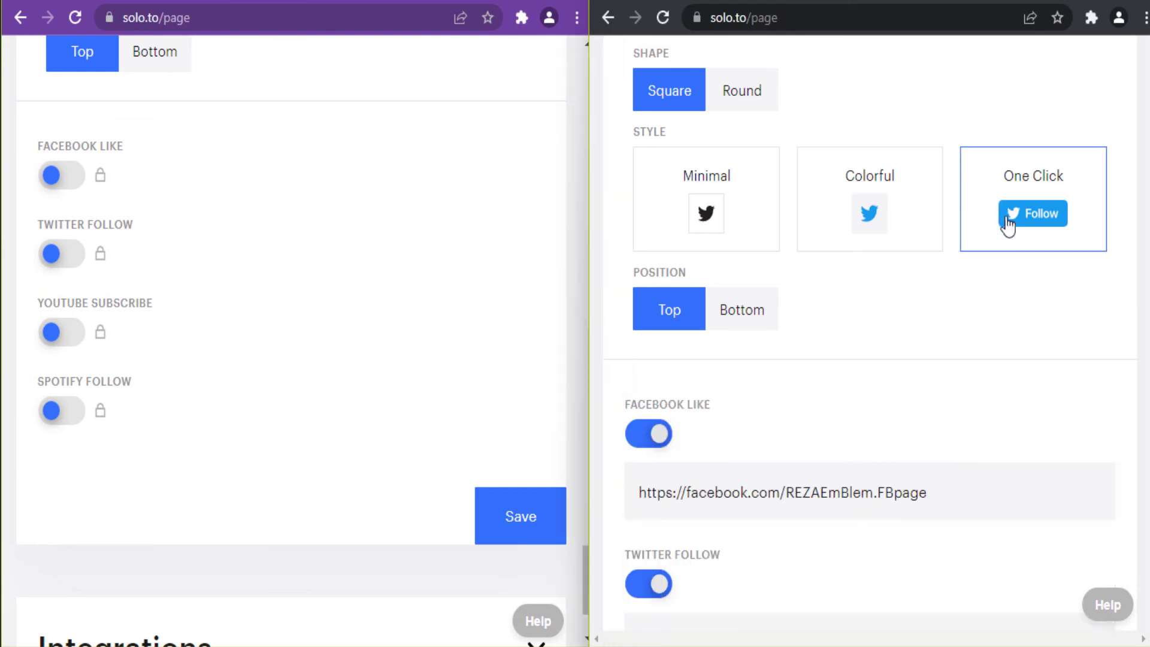
scroll(898, 347, "down", 5)
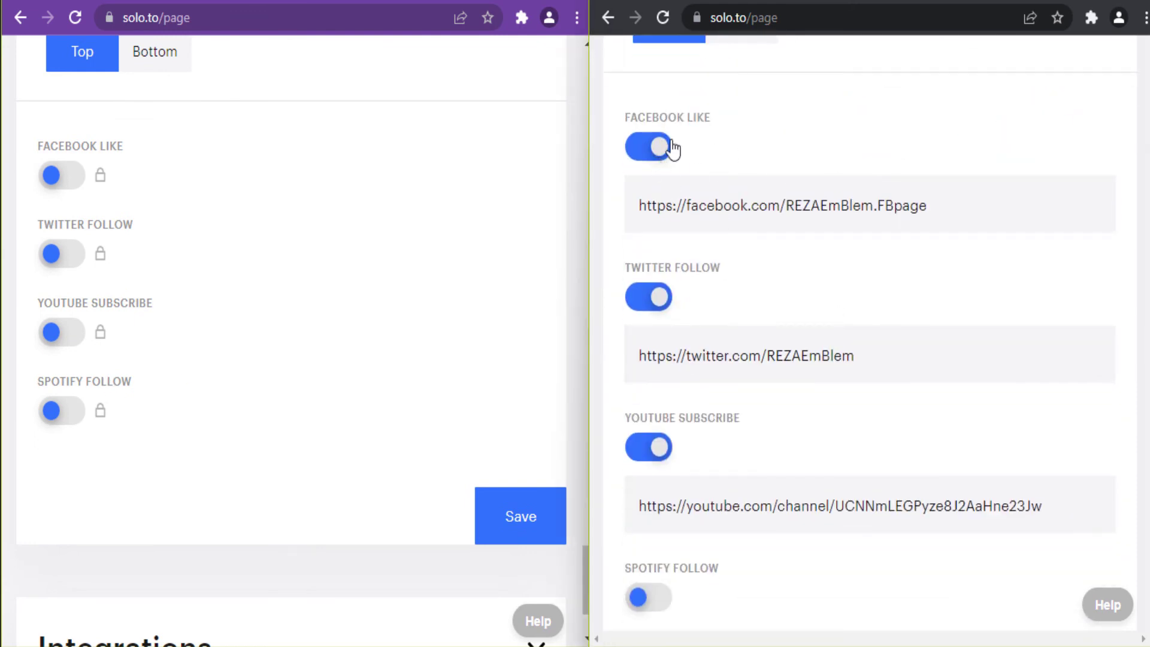
scroll(676, 302, "down", 2)
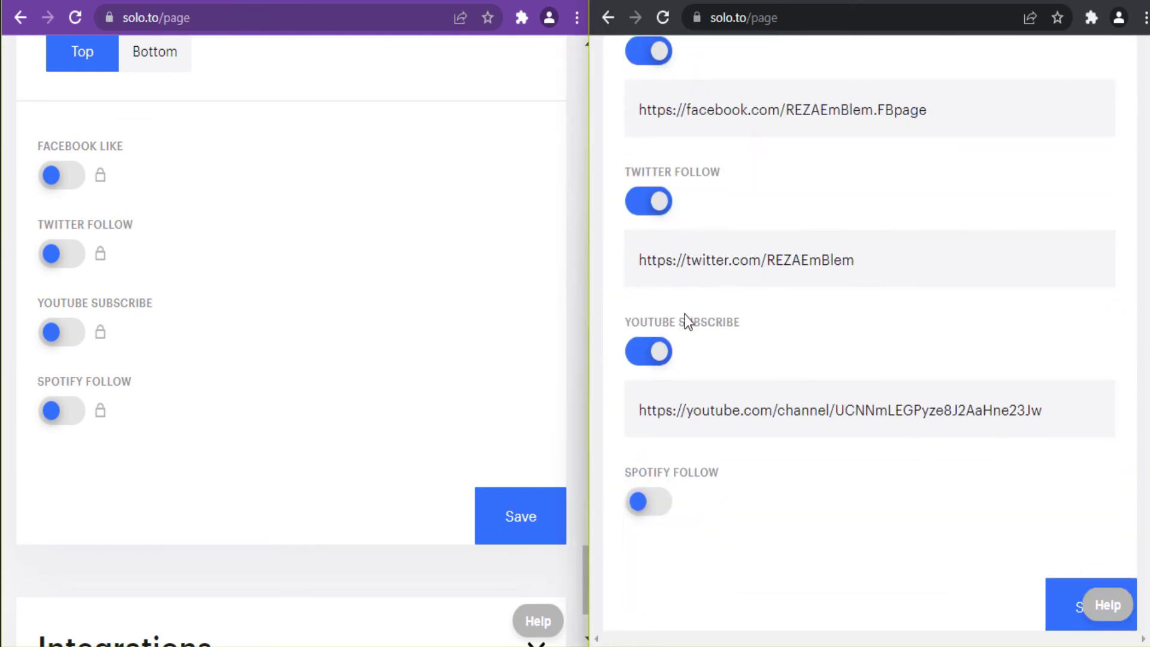
scroll(861, 371, "up", 2)
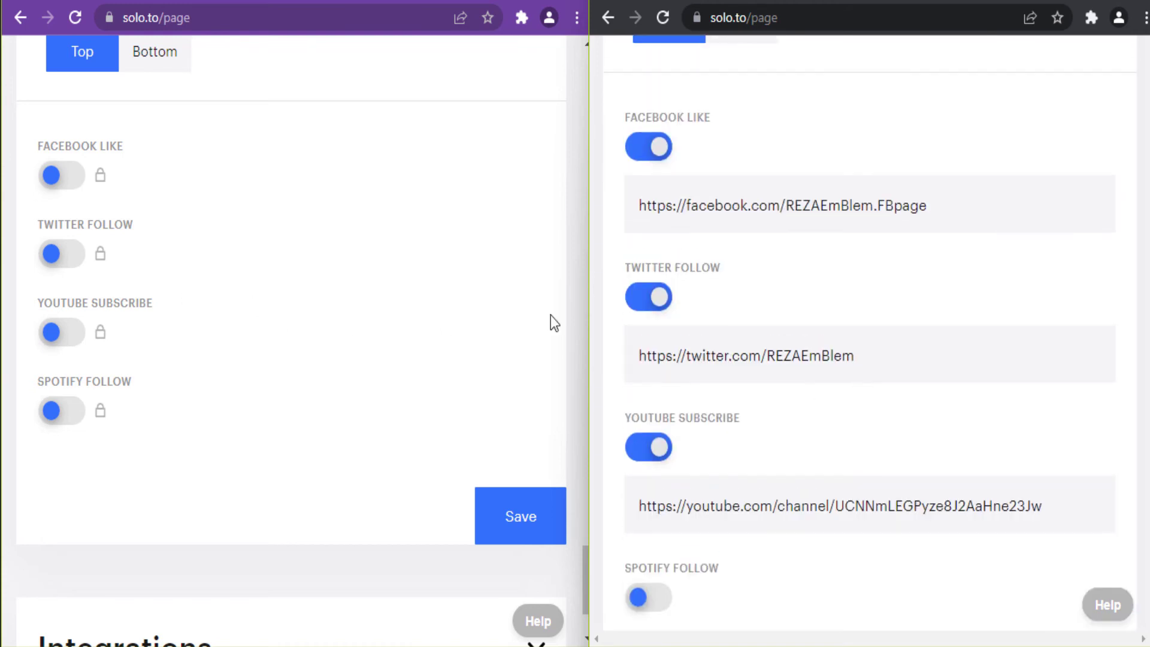
- Preview the full-featured account's page to examine the One Click social buttons, and return to its editor
scroll(897, 246, "up", 15)
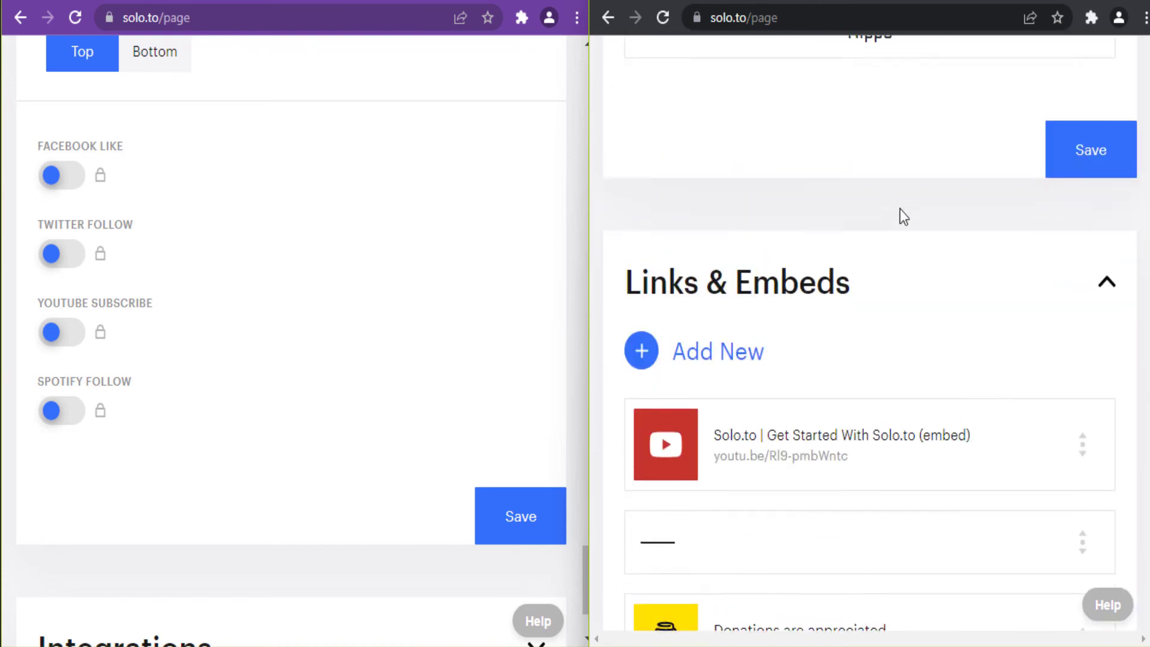
scroll(903, 215, "up", 15)
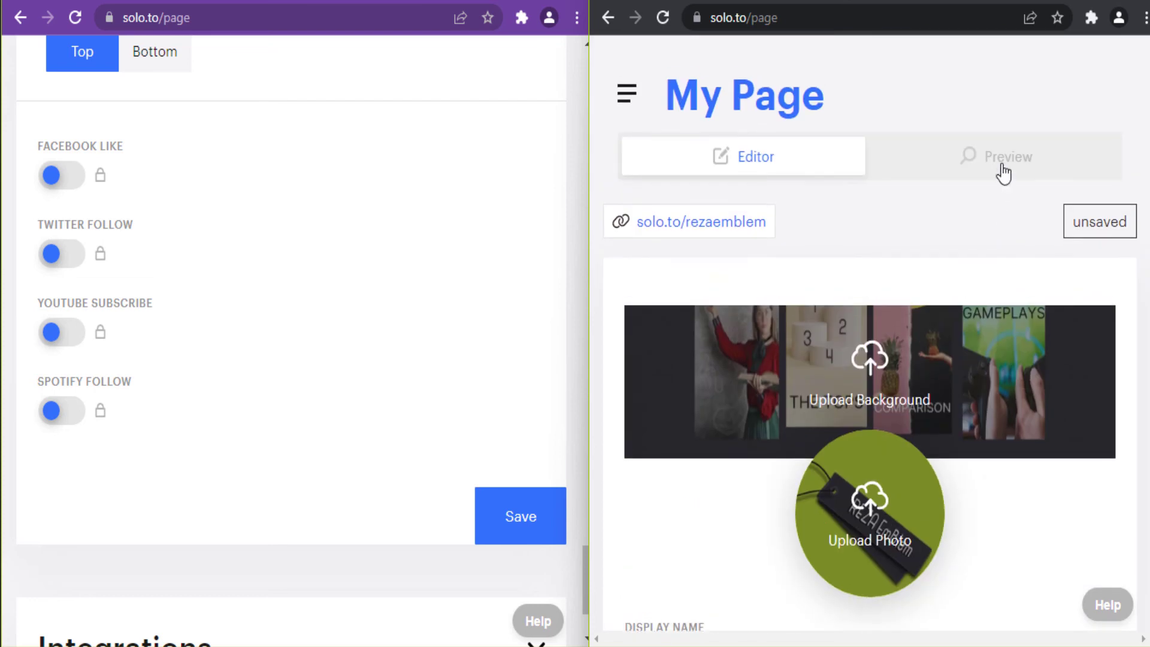
left_click(1004, 173)
scroll(873, 215, "down", 6)
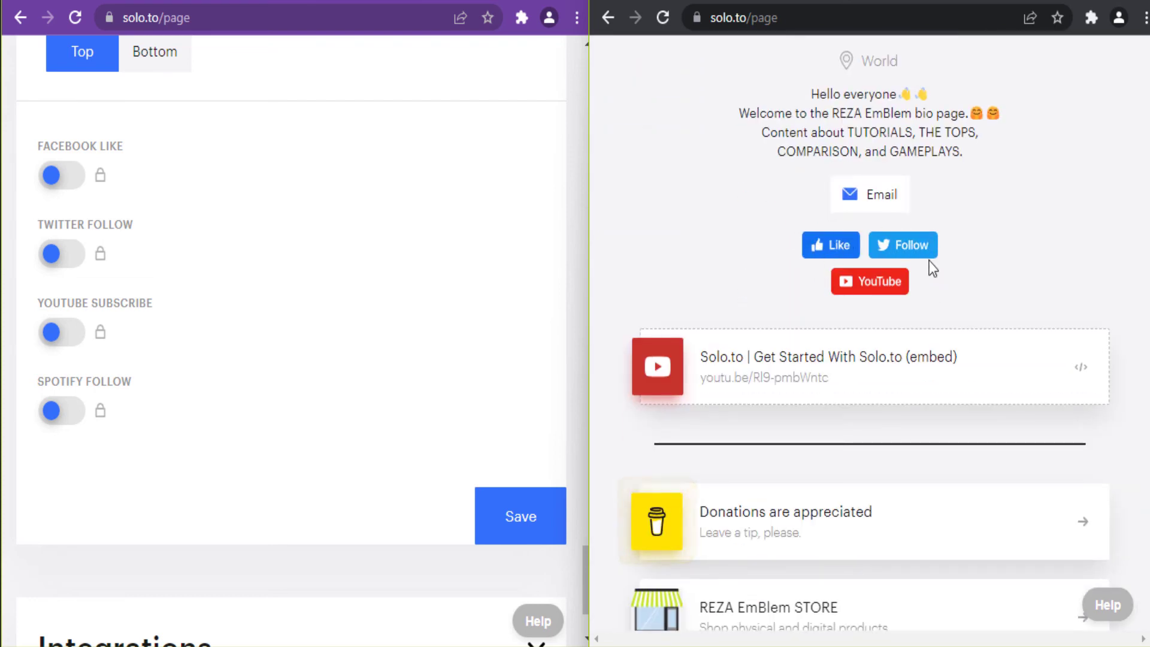
scroll(777, 254, "up", 6)
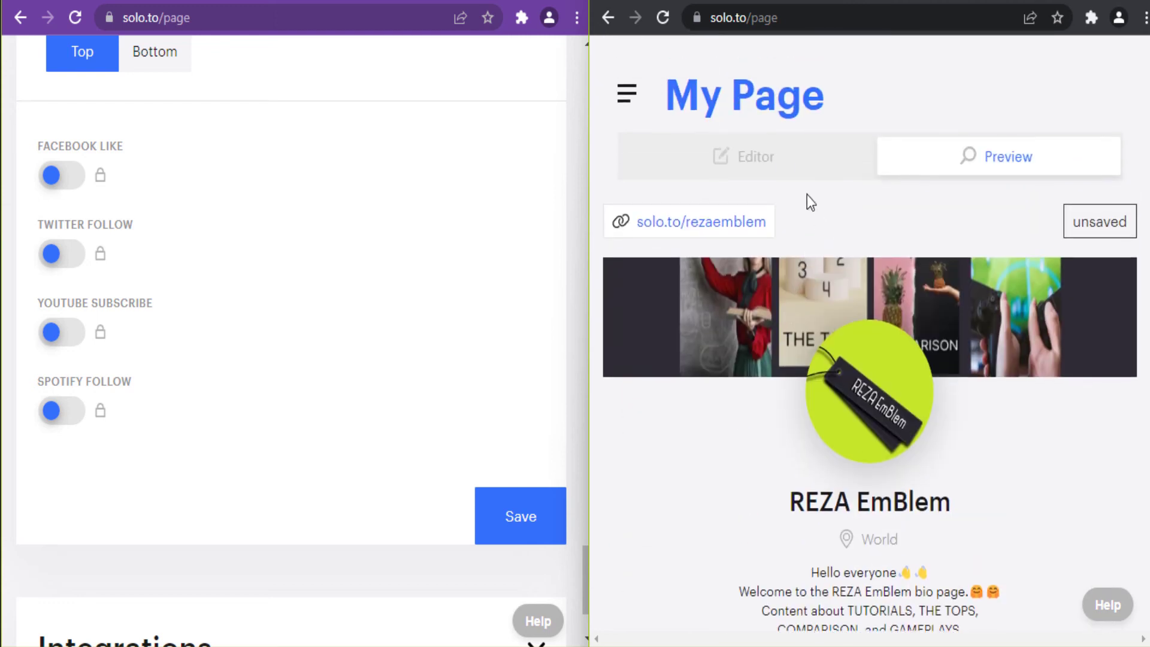
left_click(779, 169)
- Set the full-featured account's social button style back to Colorful and review its list of social links
scroll(807, 226, "down", 20)
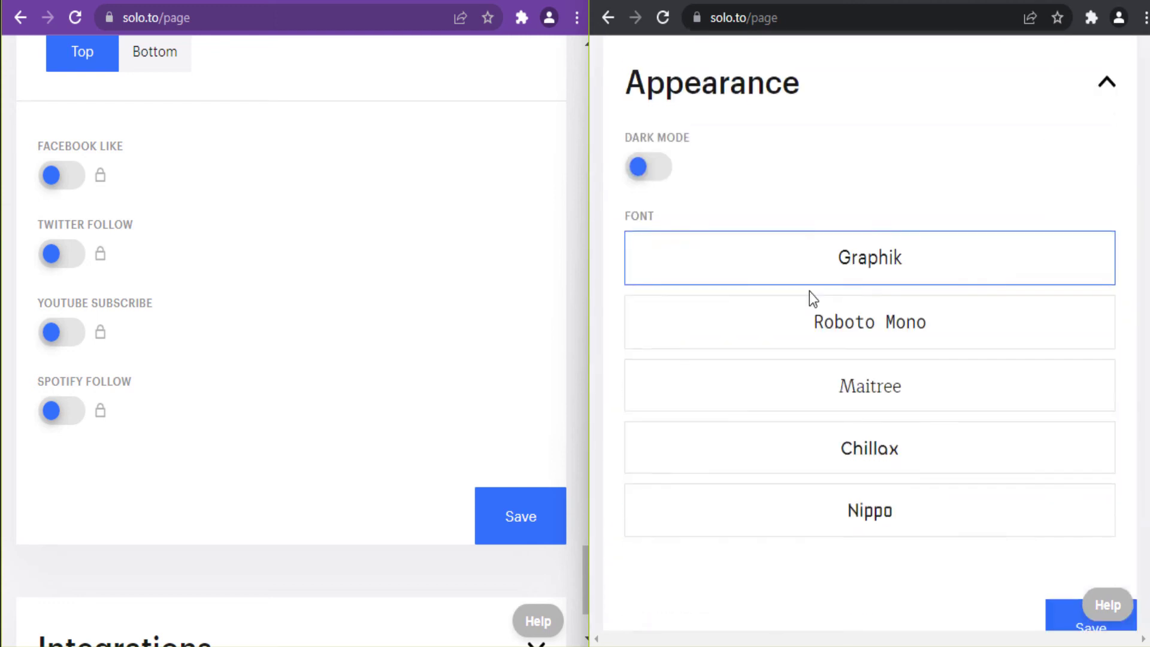
scroll(797, 308, "down", 15)
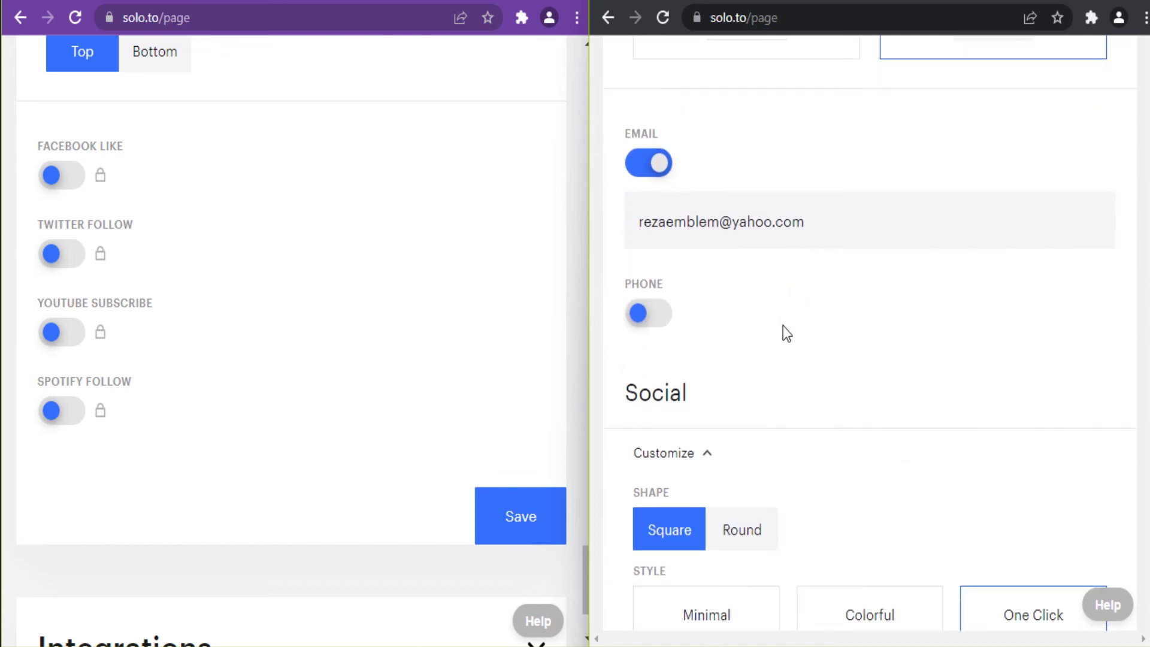
scroll(803, 333, "down", 3)
scroll(839, 334, "up", 5)
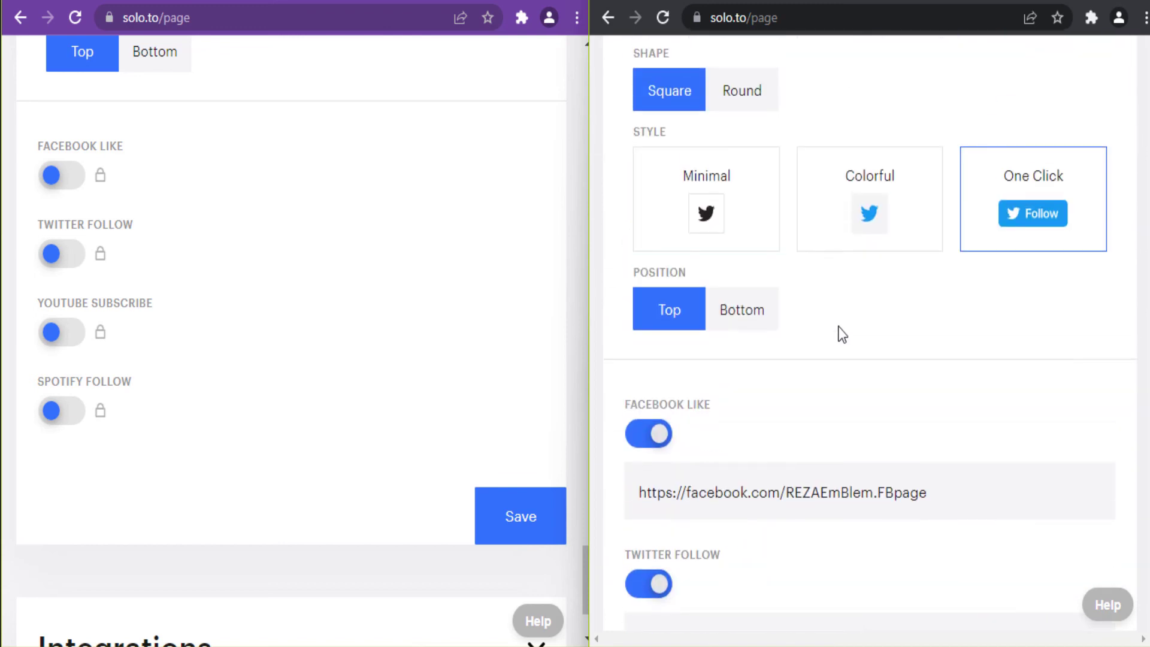
left_click(854, 224)
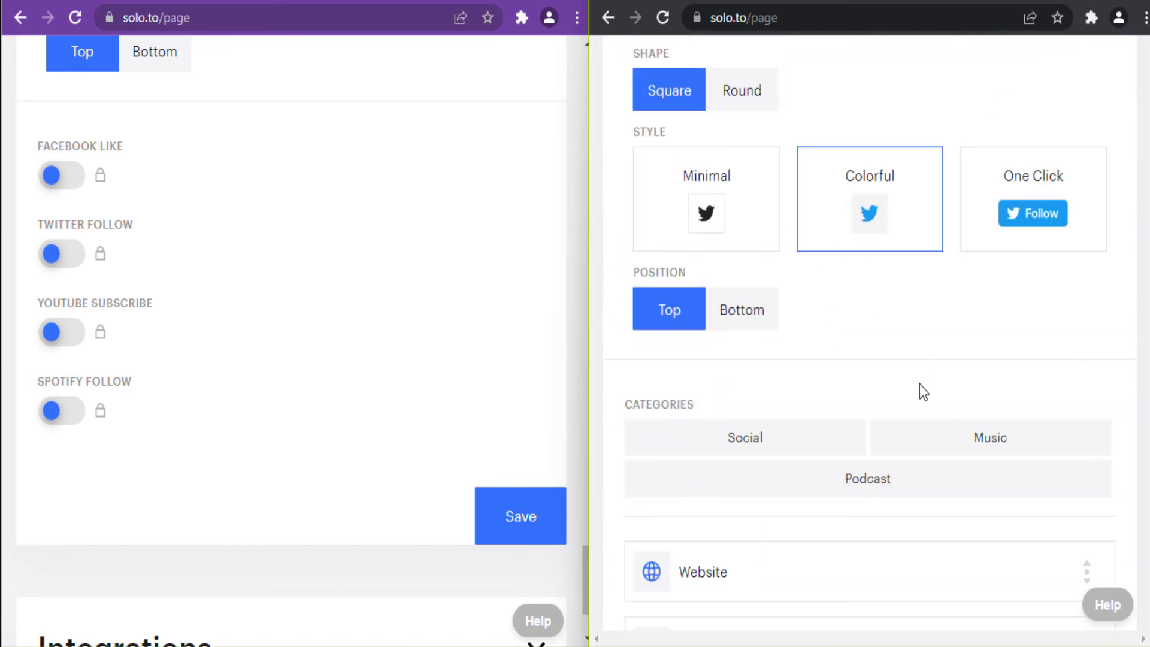
scroll(918, 389, "down", 6)
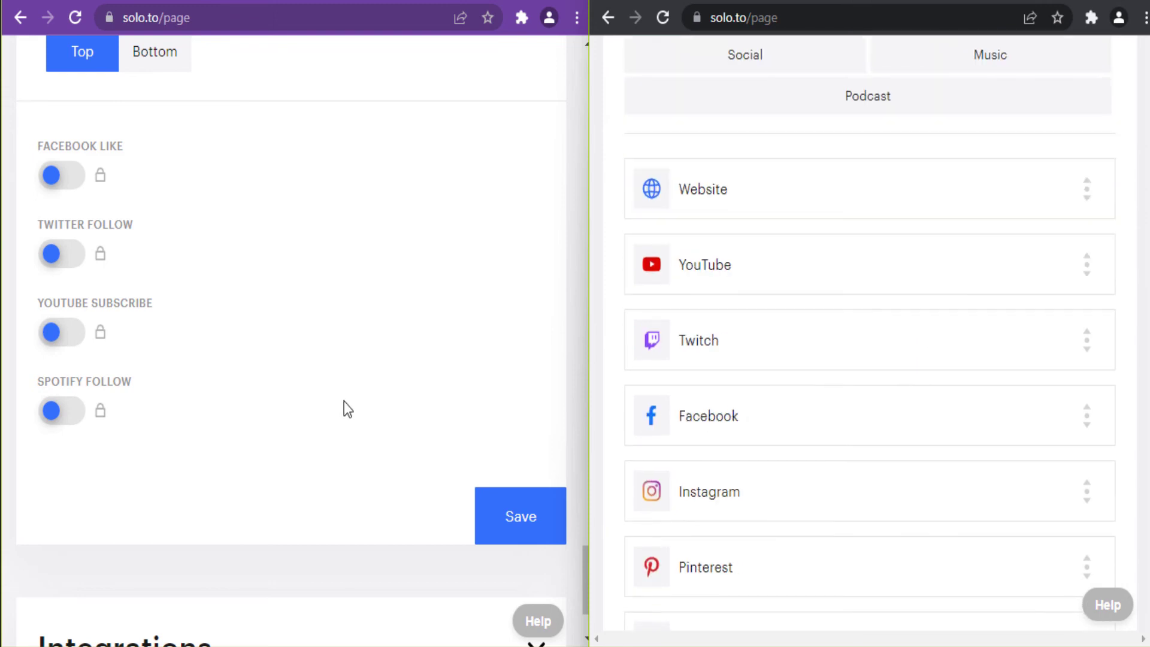
- Set the Beginner account's social button style back to Colorful and review its social link categories
scroll(281, 412, "up", 3)
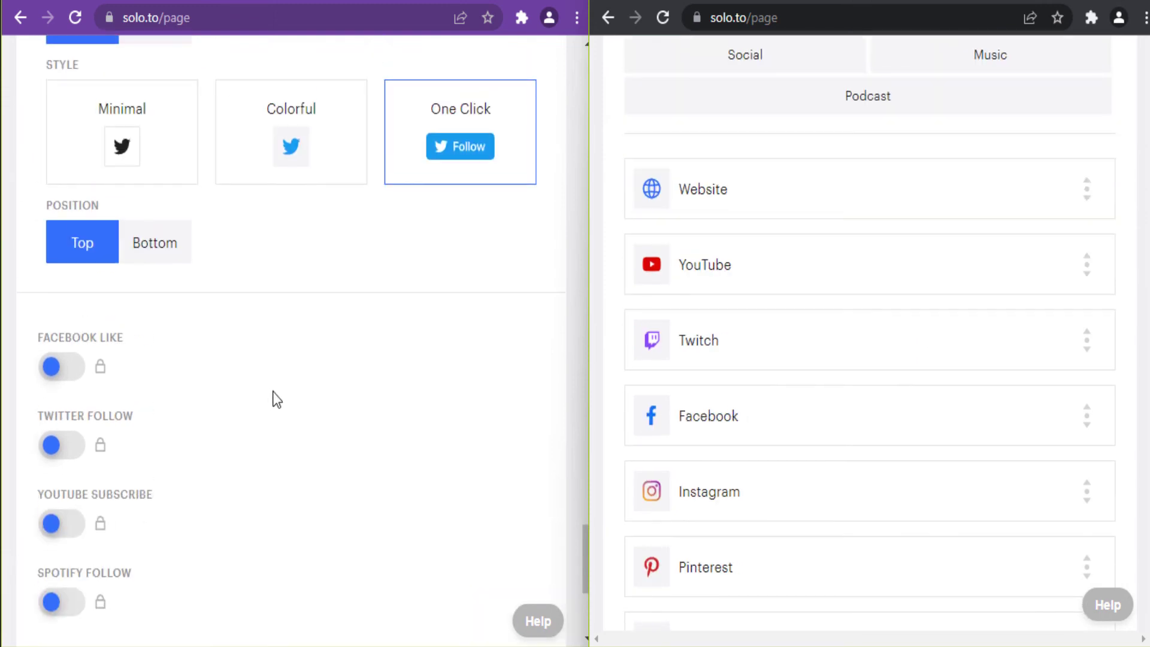
left_click(251, 161)
scroll(257, 407, "down", 3)
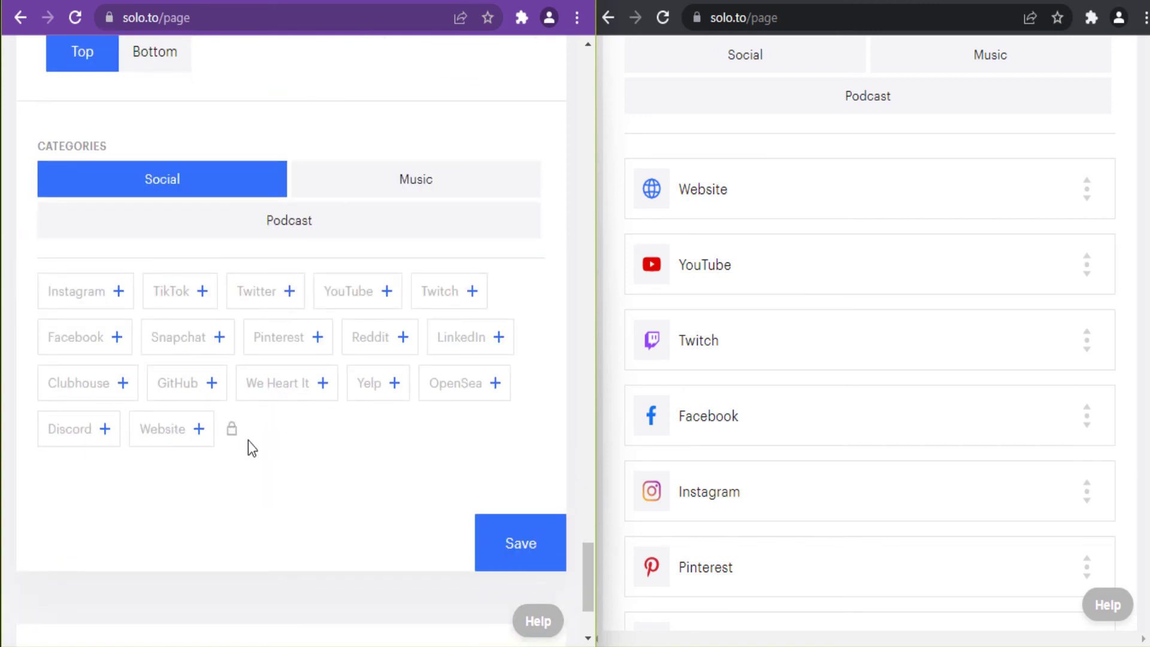
- Expand the Integrations section in both accounts and compare the Link Search, Facebook Pixel and Contact Capture settings
scroll(336, 459, "down", 3)
left_click(546, 515)
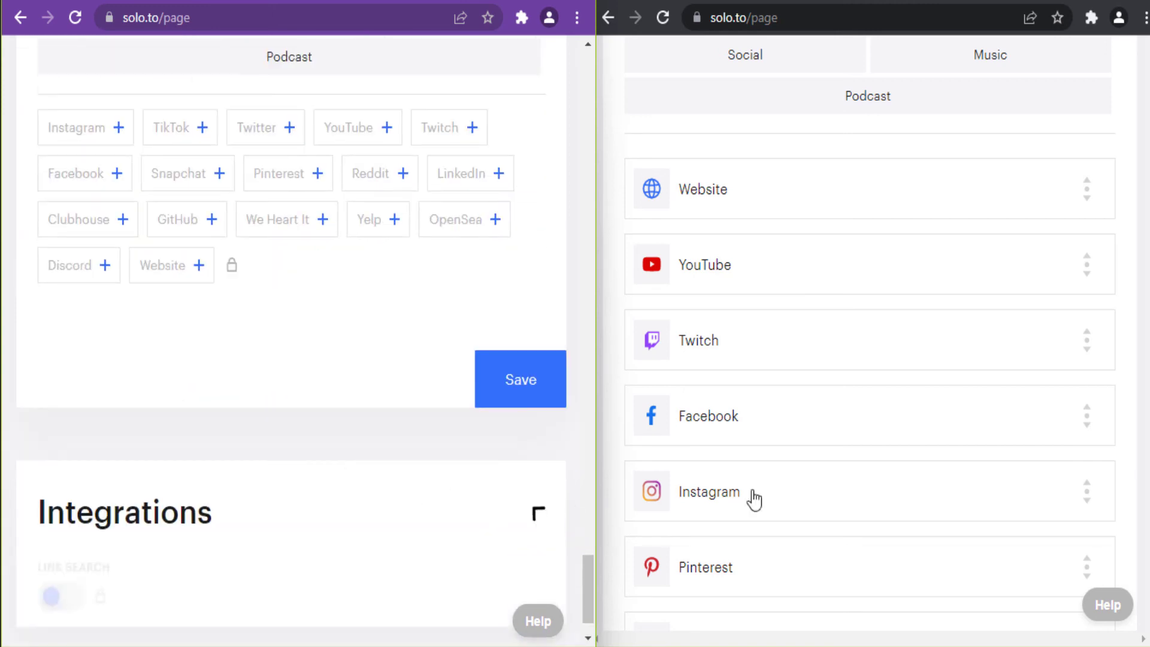
scroll(835, 520, "down", 6)
left_click(1076, 488)
scroll(749, 479, "down", 5)
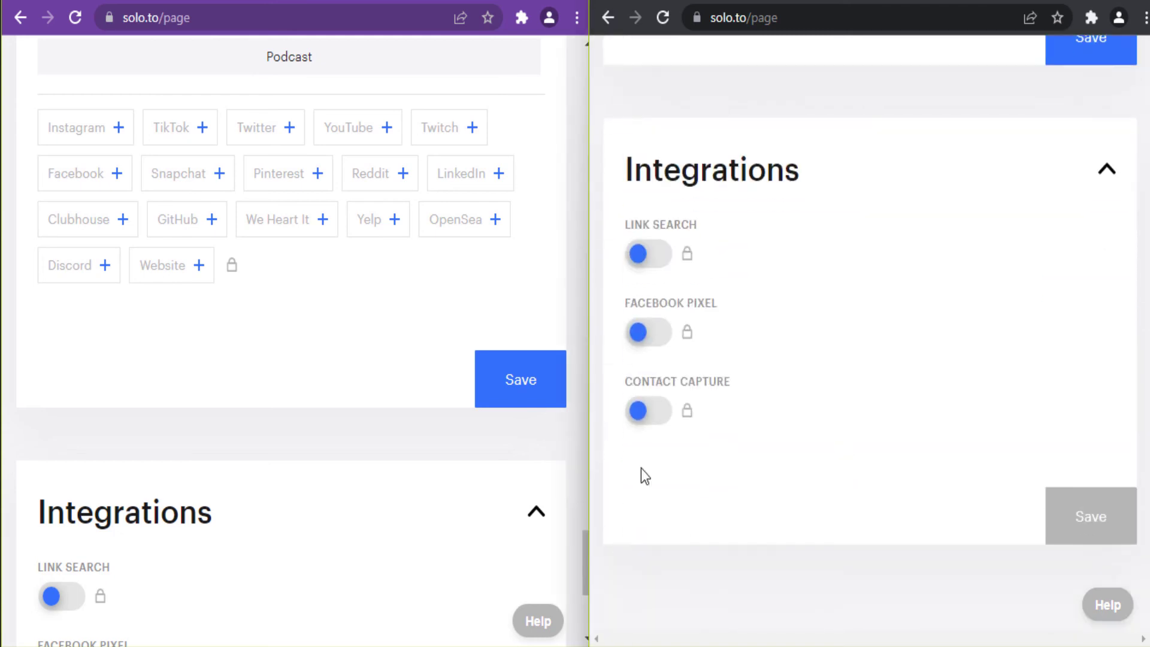
scroll(375, 467, "down", 5)
- Return to the beginning of the Beginner account's editor page and maximize its browser window
scroll(753, 443, "up", 15)
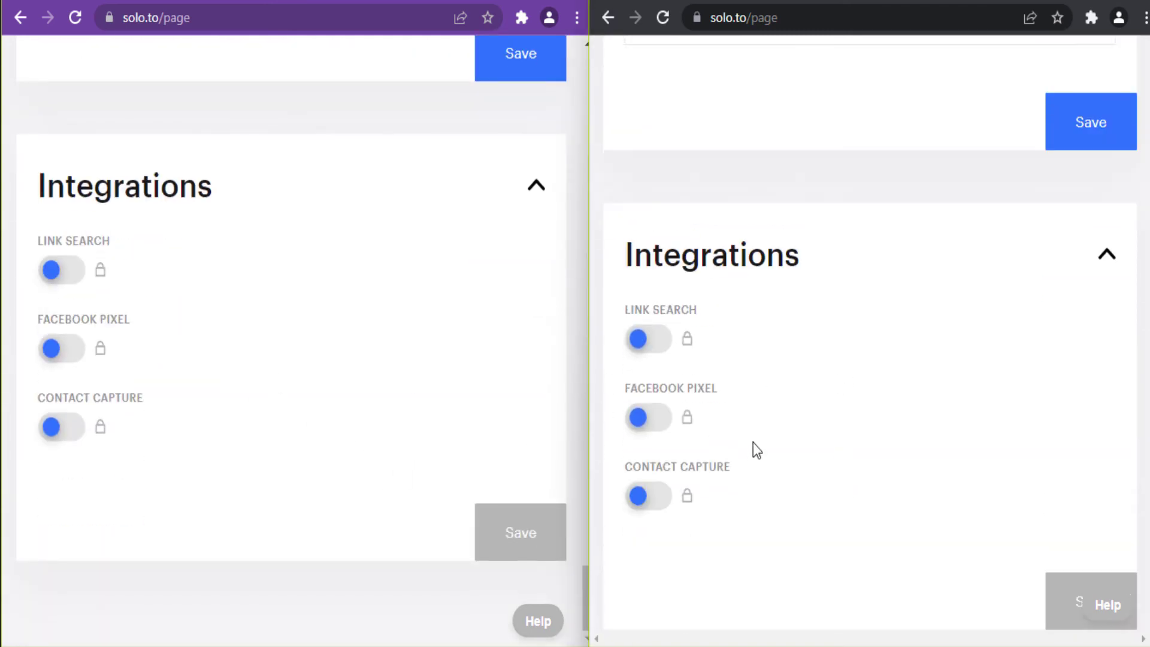
scroll(372, 374, "up", 10)
scroll(431, 403, "up", 20)
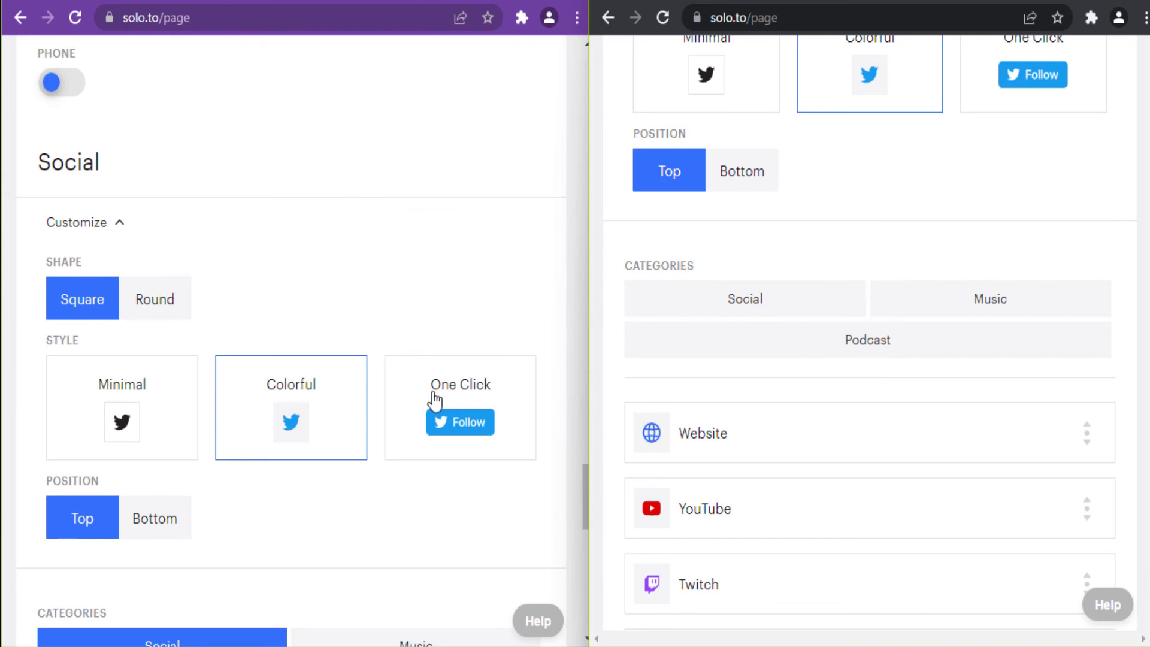
scroll(440, 406, "up", 20)
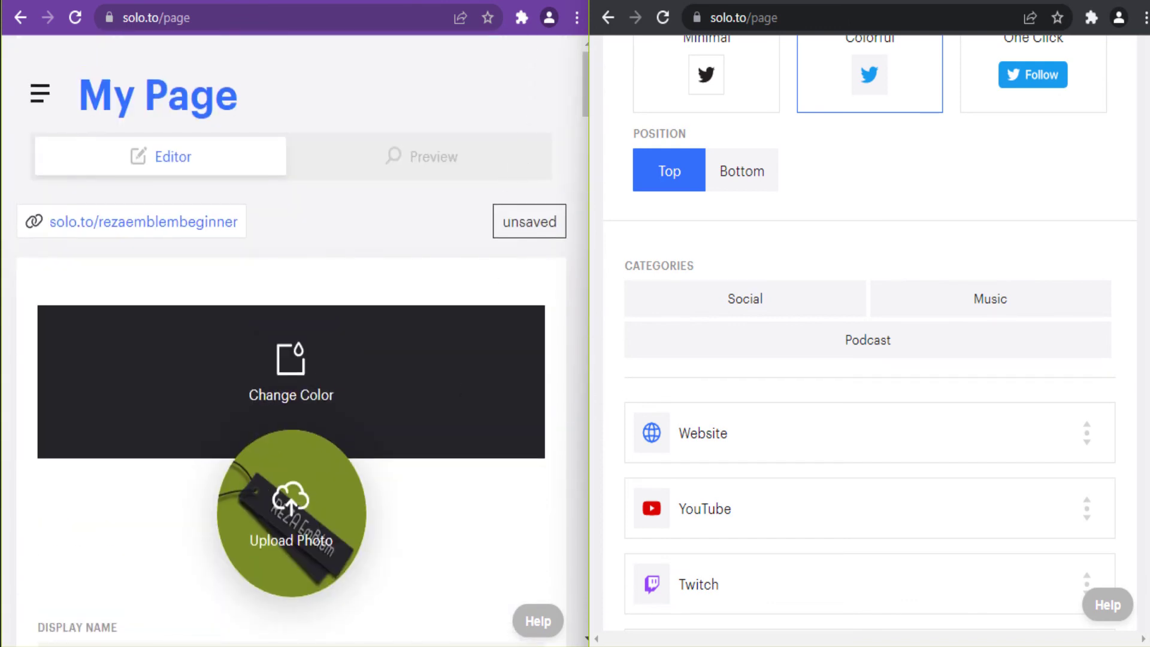
key("super+Up")
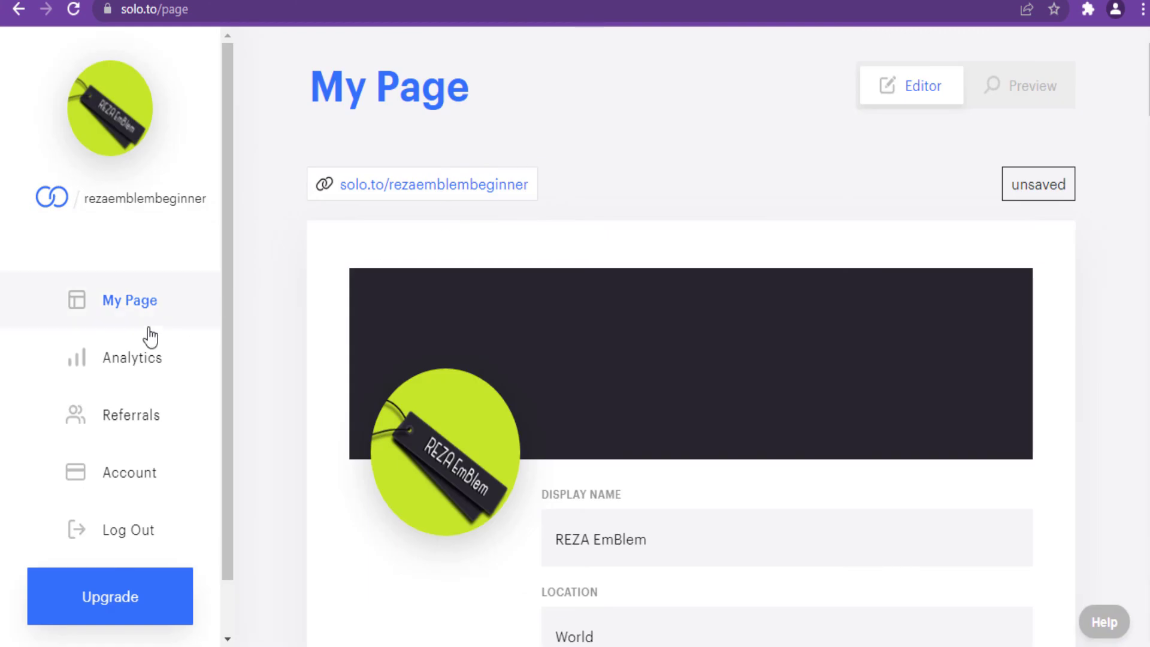
- Open the Beginner account's analytics and examine the Views chart, Clicks and Links statistics
left_click(137, 366)
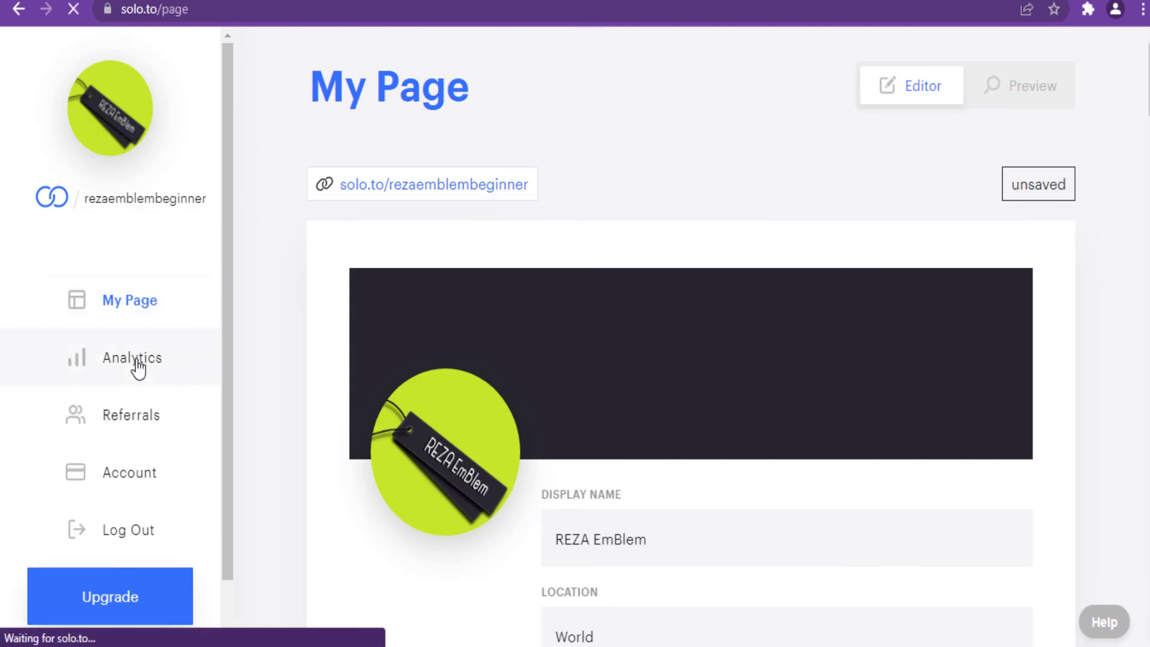
scroll(400, 159, "down", 3)
scroll(379, 123, "up", 2)
scroll(380, 124, "up", 1)
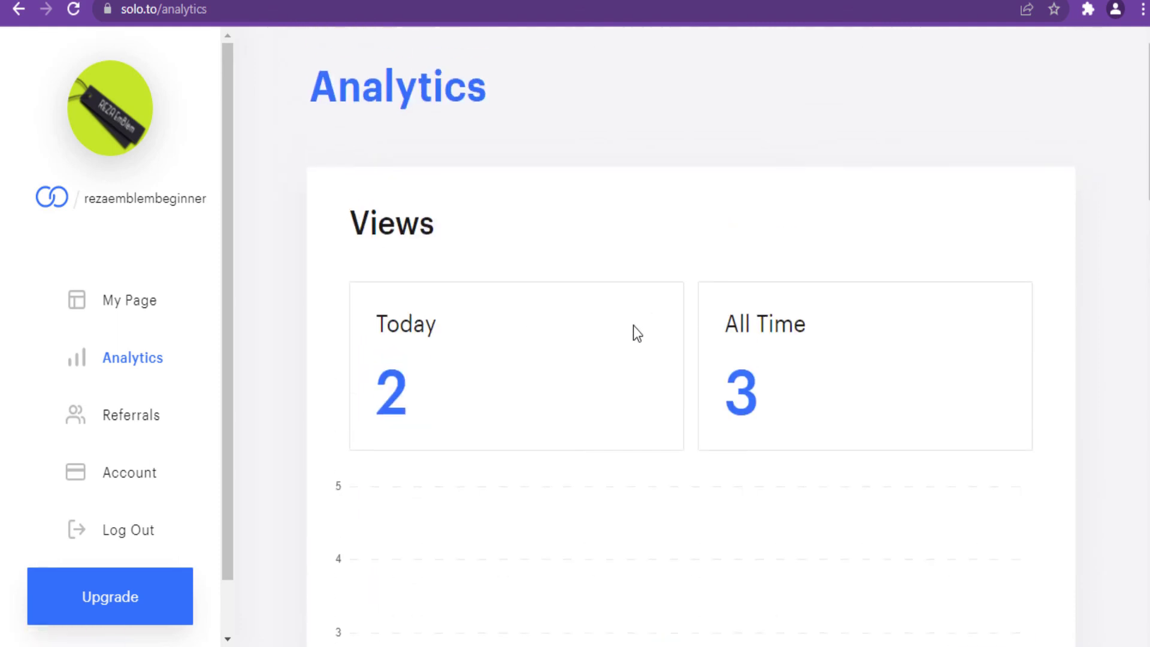
scroll(636, 333, "down", 10)
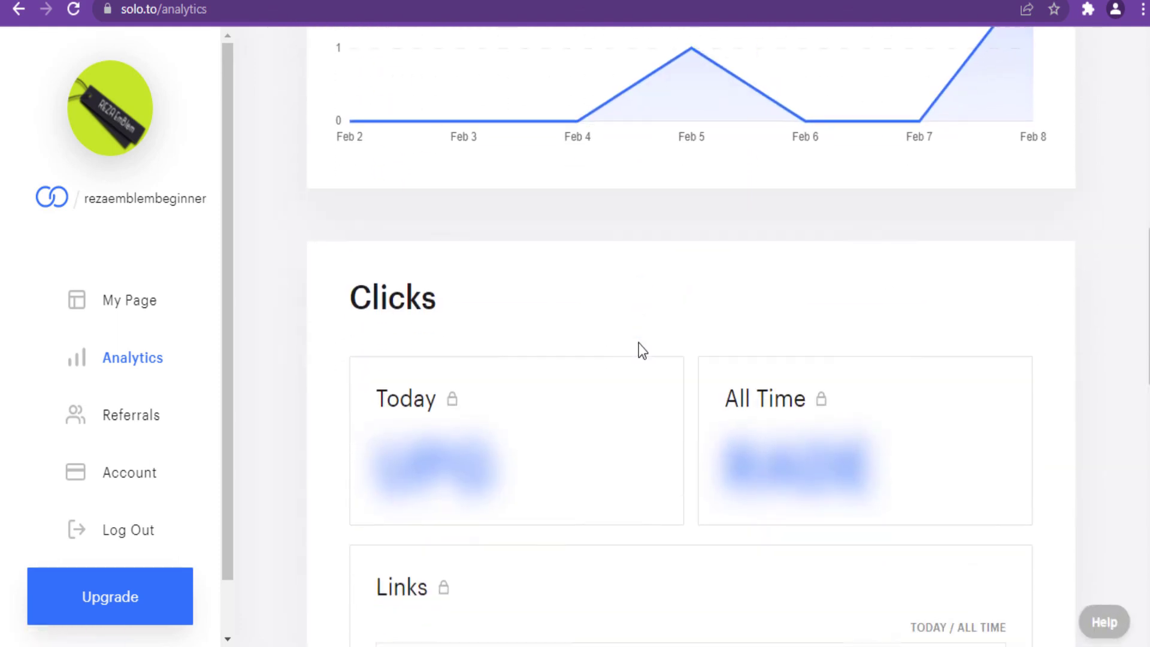
scroll(639, 344, "down", 4)
scroll(639, 268, "down", 5)
scroll(638, 282, "down", 8)
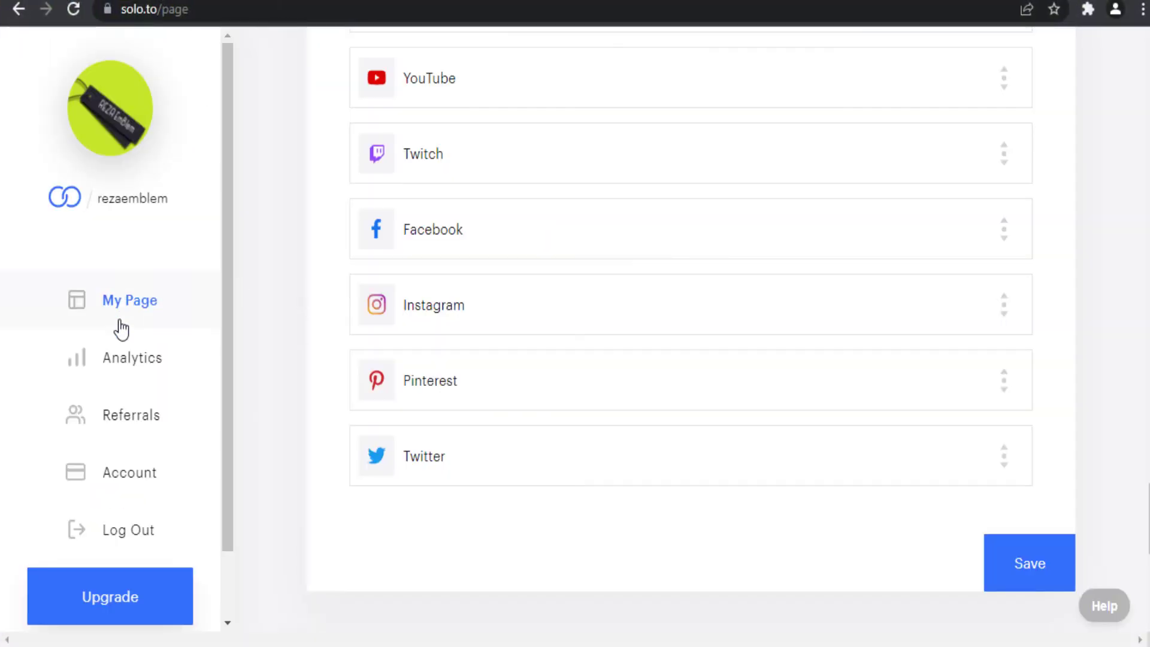
- Open the full-featured account's analytics and examine the Views figures, chart and available time ranges
left_click(126, 362)
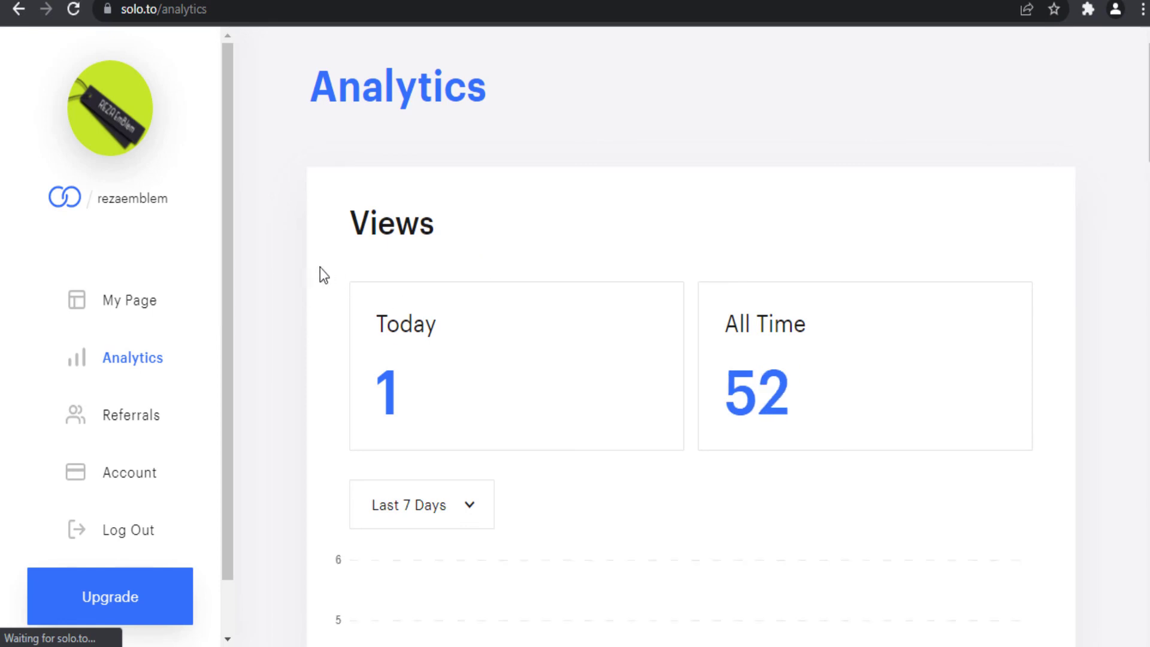
scroll(580, 338, "down", 2)
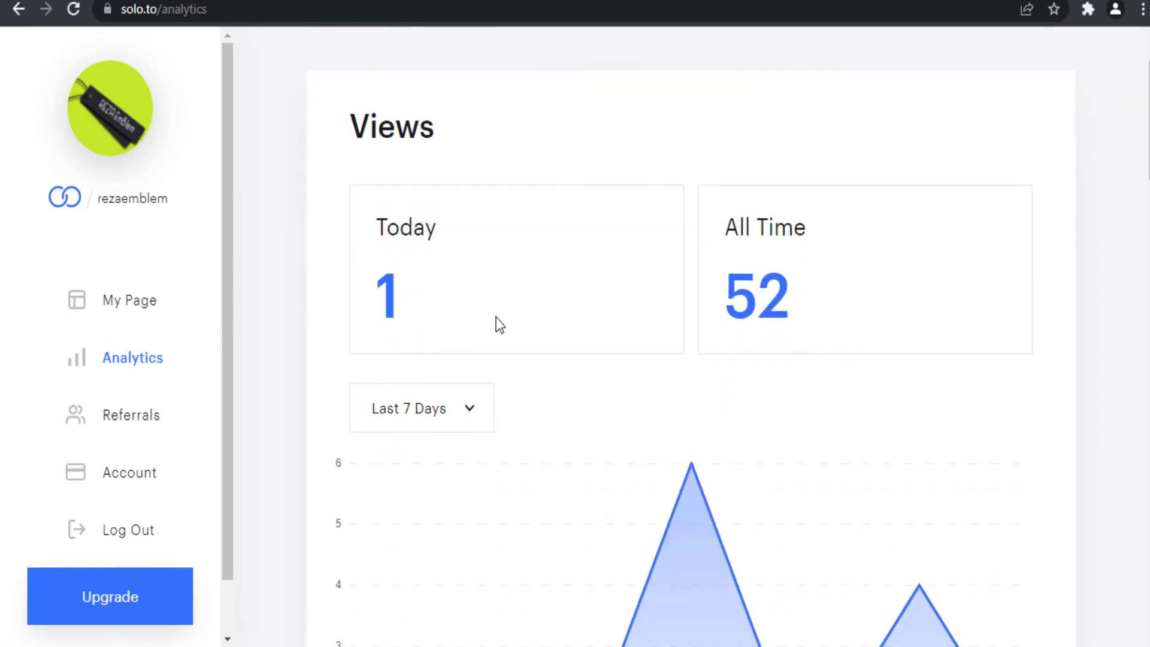
scroll(500, 326, "down", 3)
left_click(476, 235)
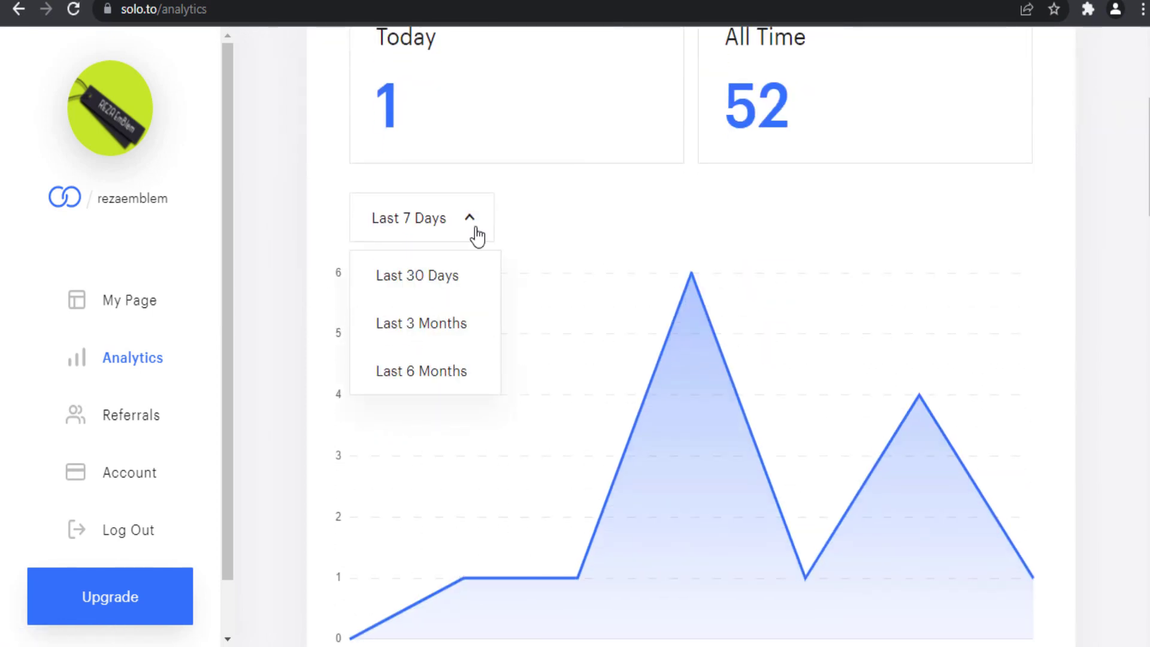
left_click(477, 237)
scroll(570, 256, "down", 10)
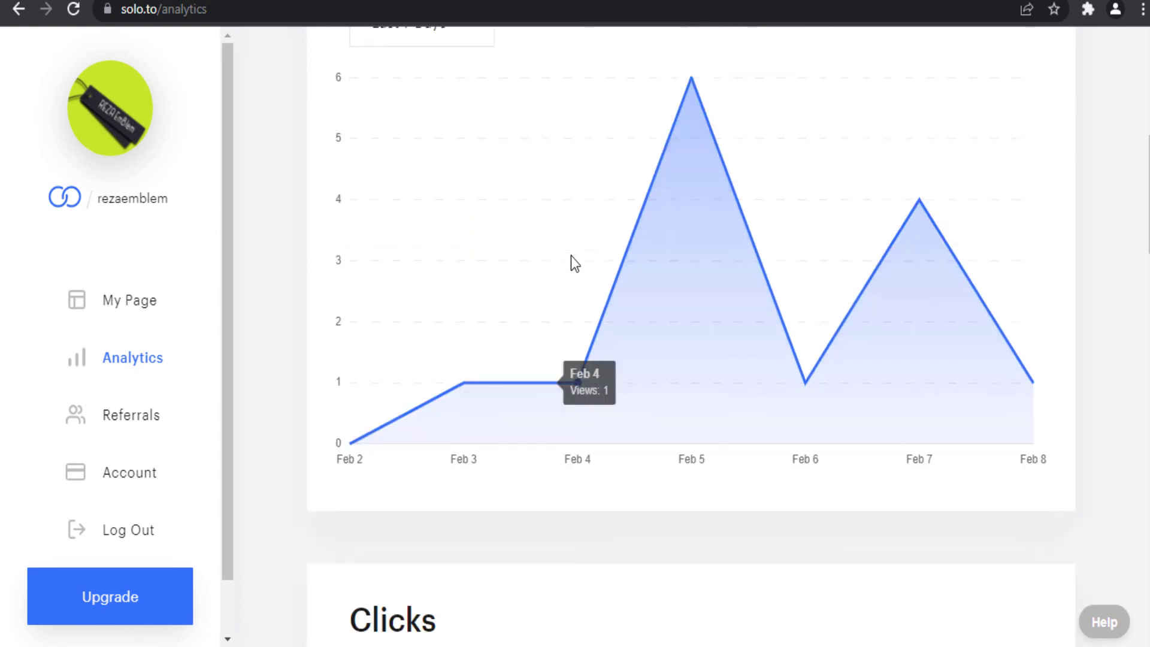
- Examine the full-featured account's Clicks statistics for links and social buttons, including the click chart's time range options
scroll(521, 277, "down", 2)
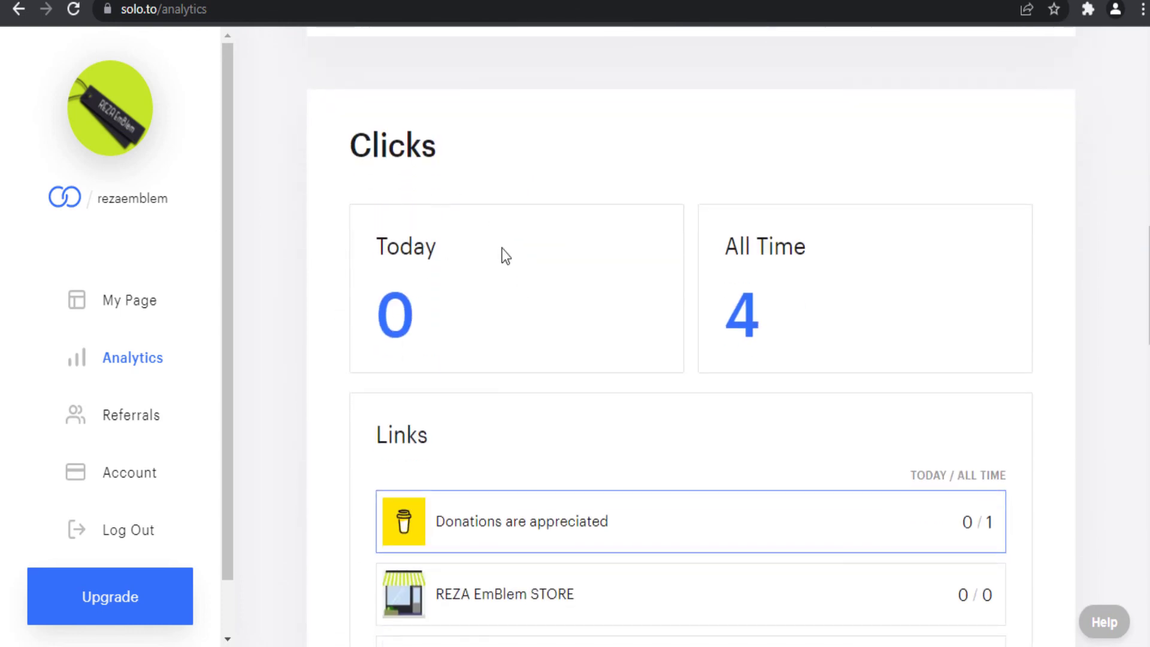
scroll(539, 293, "down", 6)
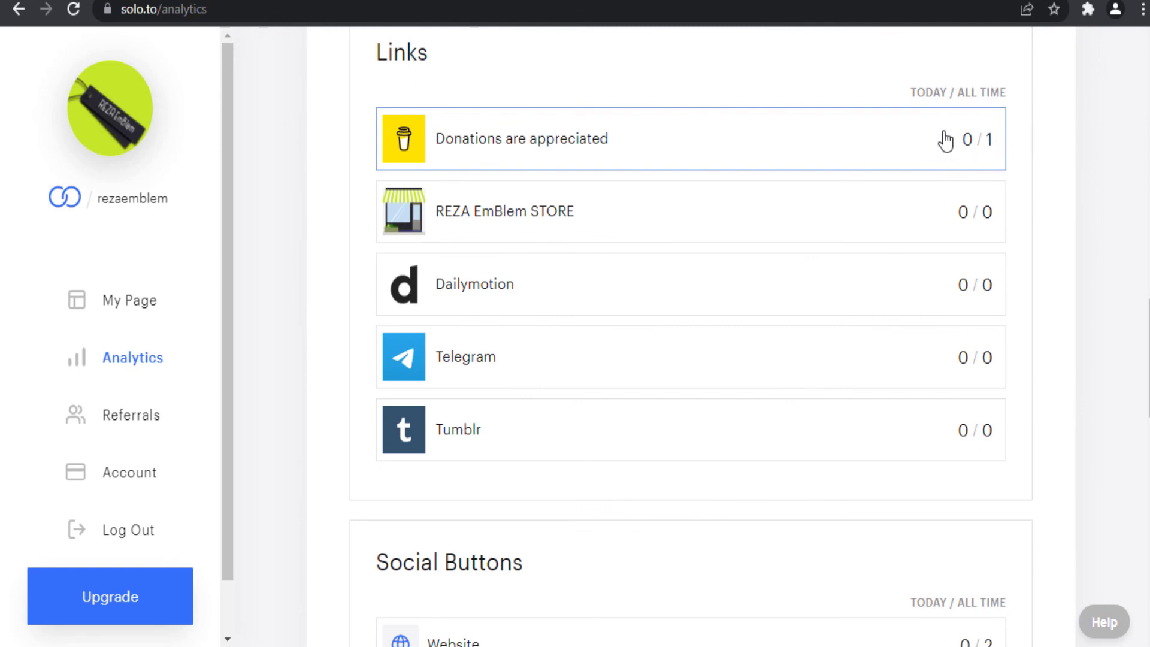
scroll(831, 234, "down", 5)
scroll(910, 308, "down", 3)
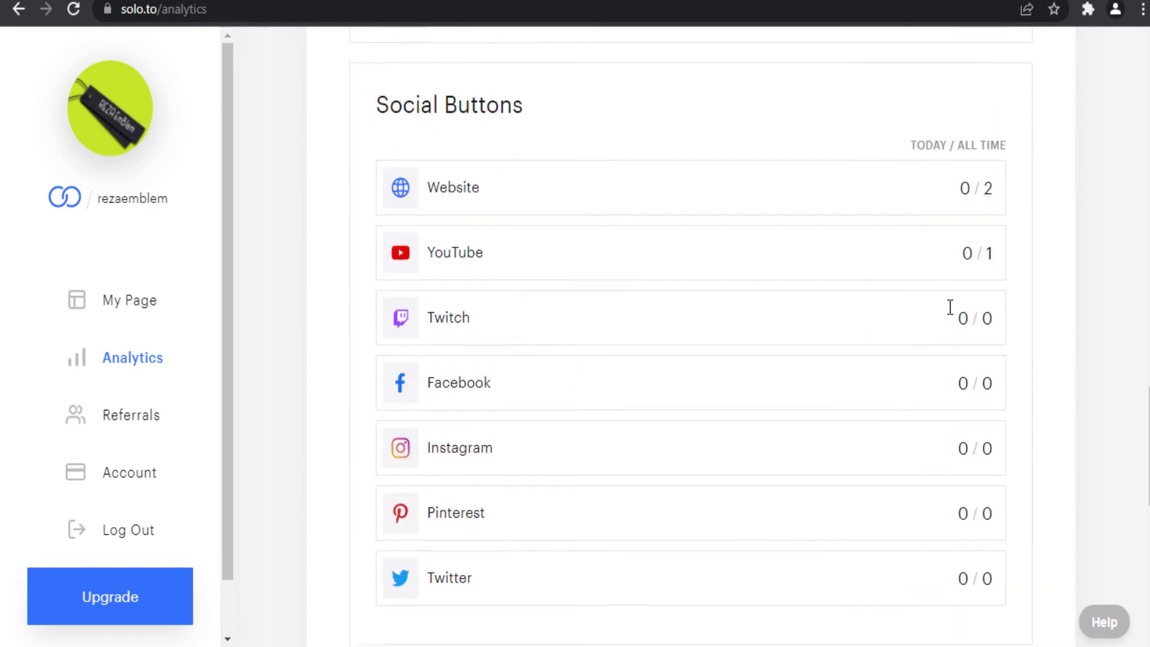
scroll(916, 245, "down", 6)
scroll(914, 267, "down", 4)
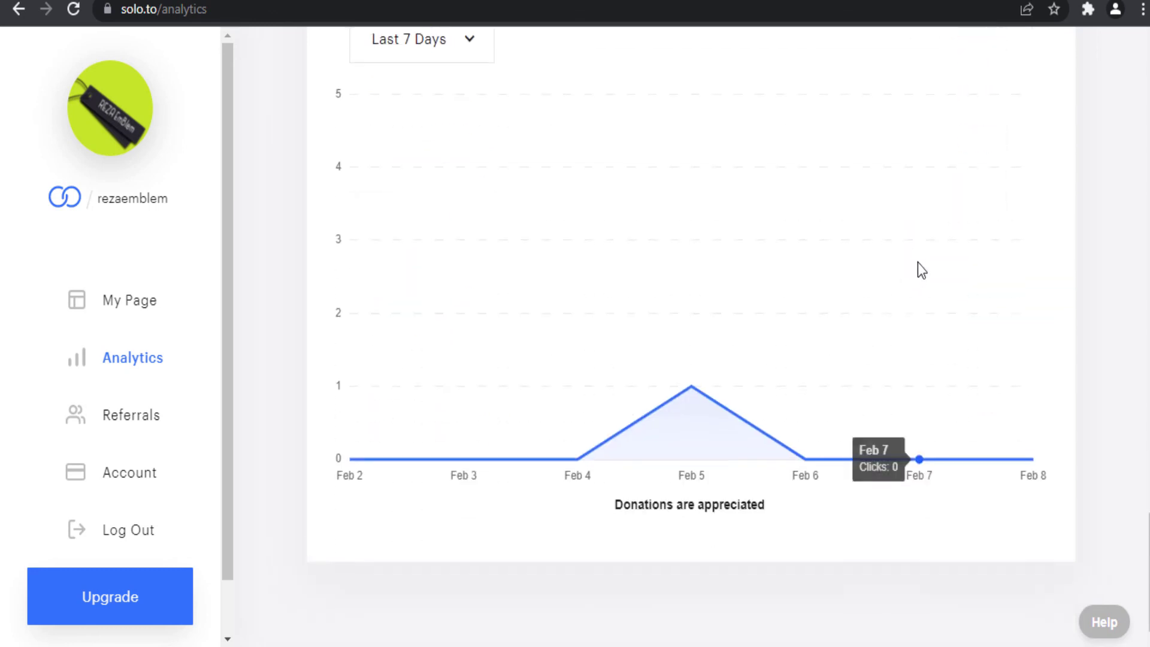
scroll(575, 308, "up", 5)
left_click(481, 342)
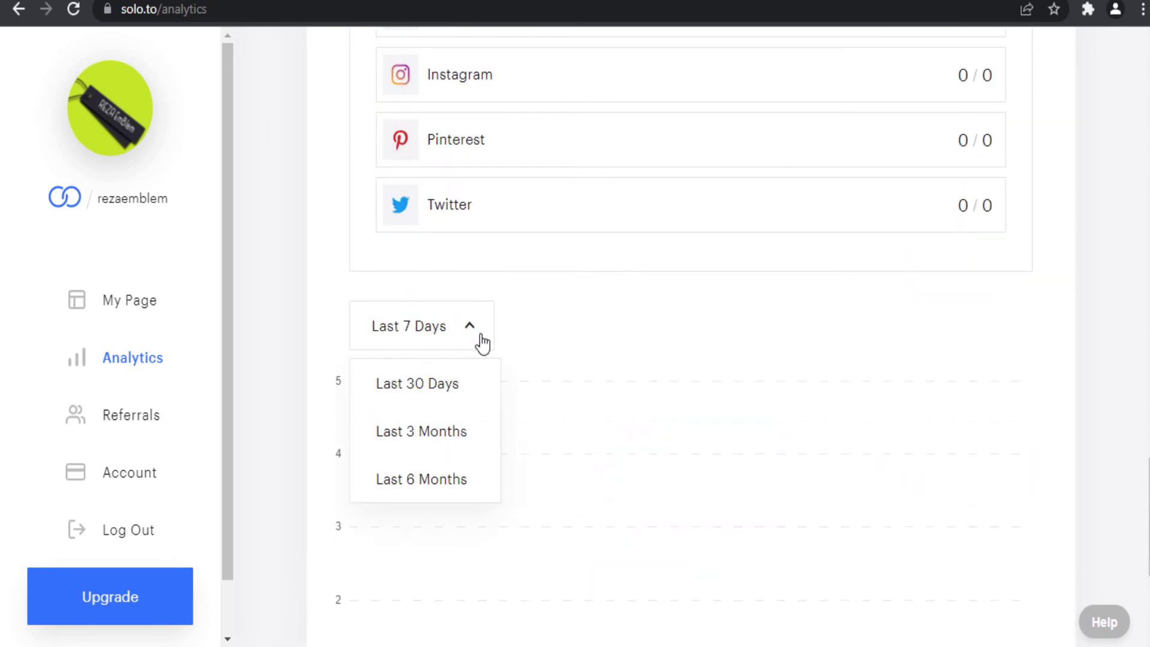
left_click(484, 336)
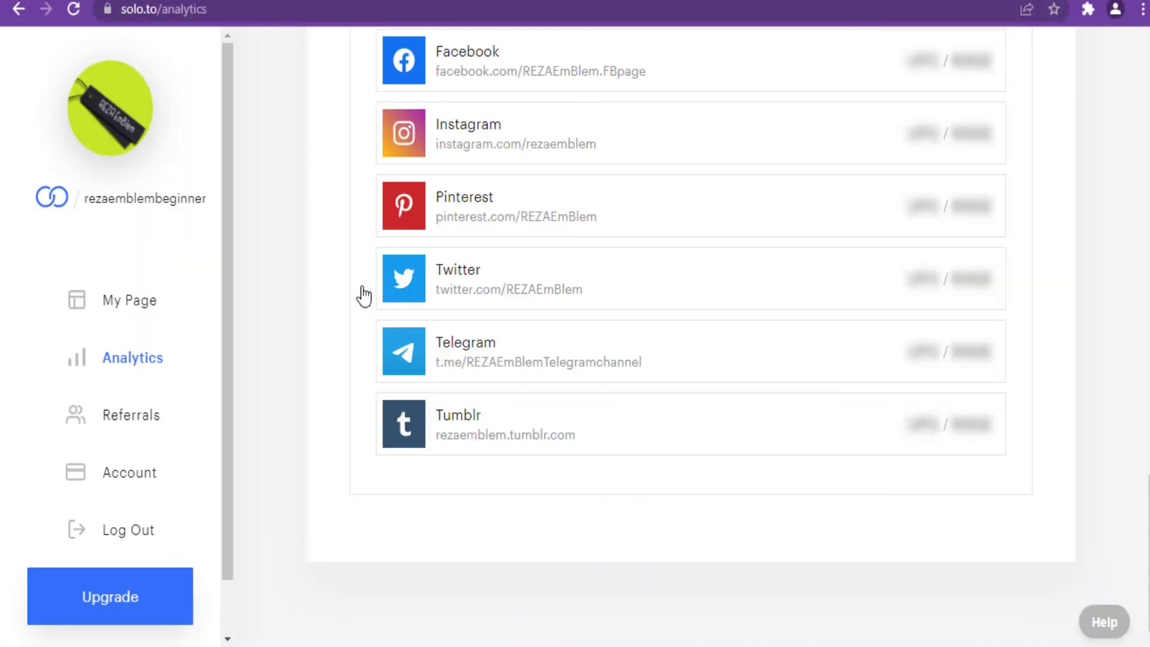
- Switch back to the Beginner account's analytics and compare its Clicks section and Views chart
scroll(359, 295, "up", 10)
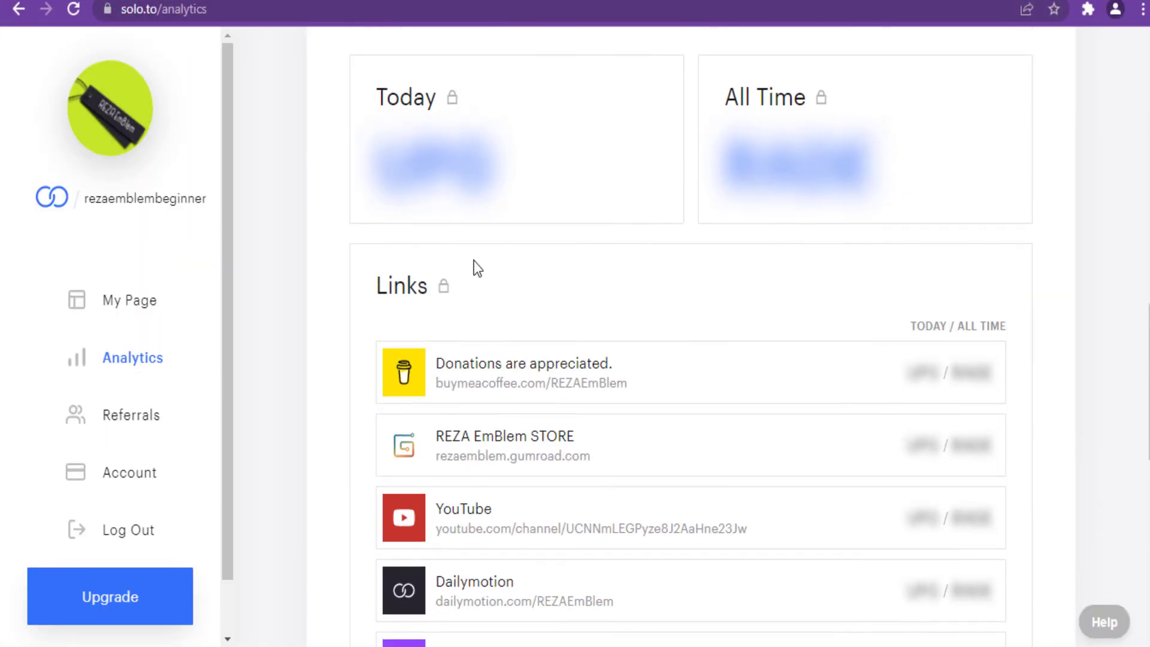
scroll(473, 270, "up", 15)
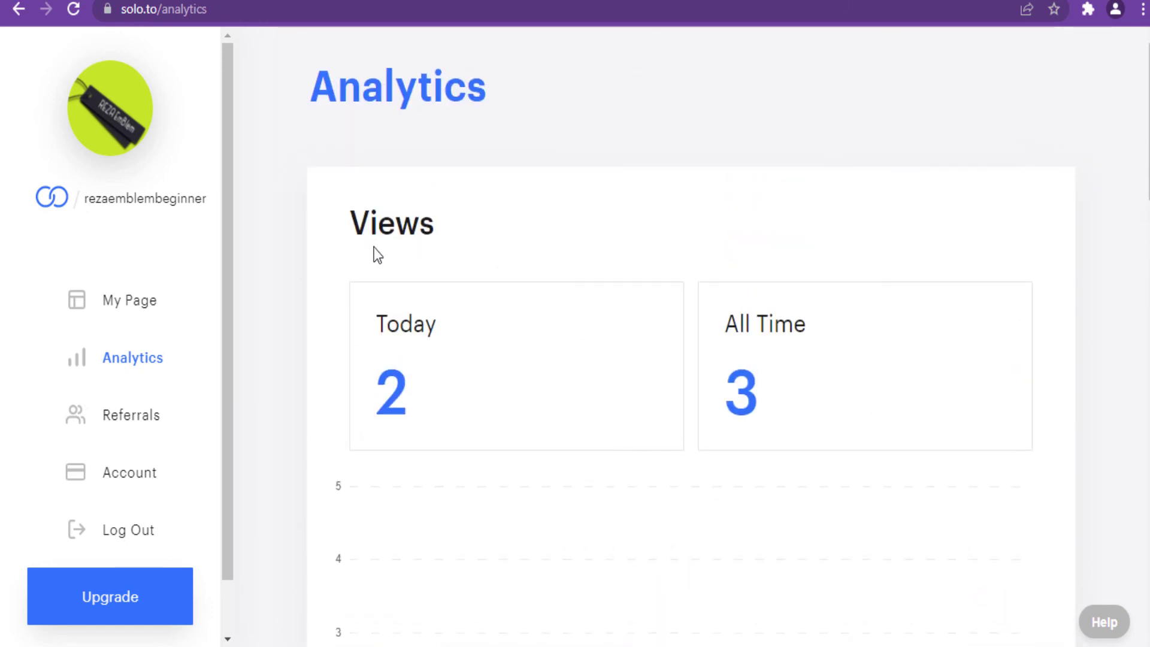
scroll(425, 311, "down", 5)
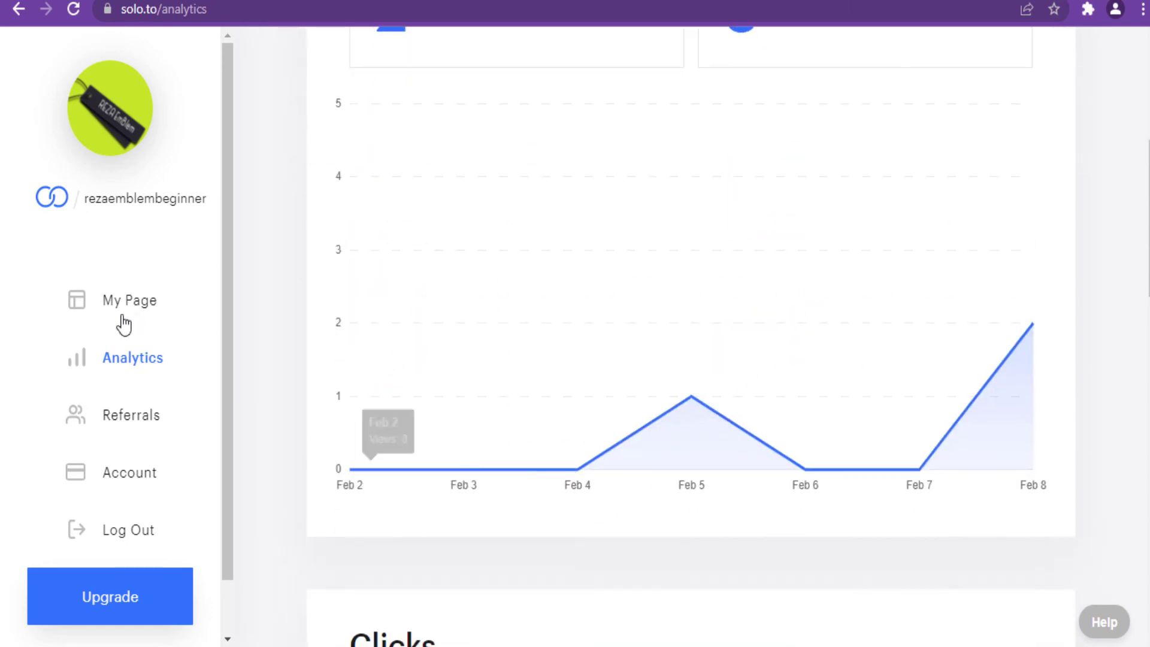
- Review the Beginner account's User Info, Pages and Password settings, and open its billing page
left_click(137, 467)
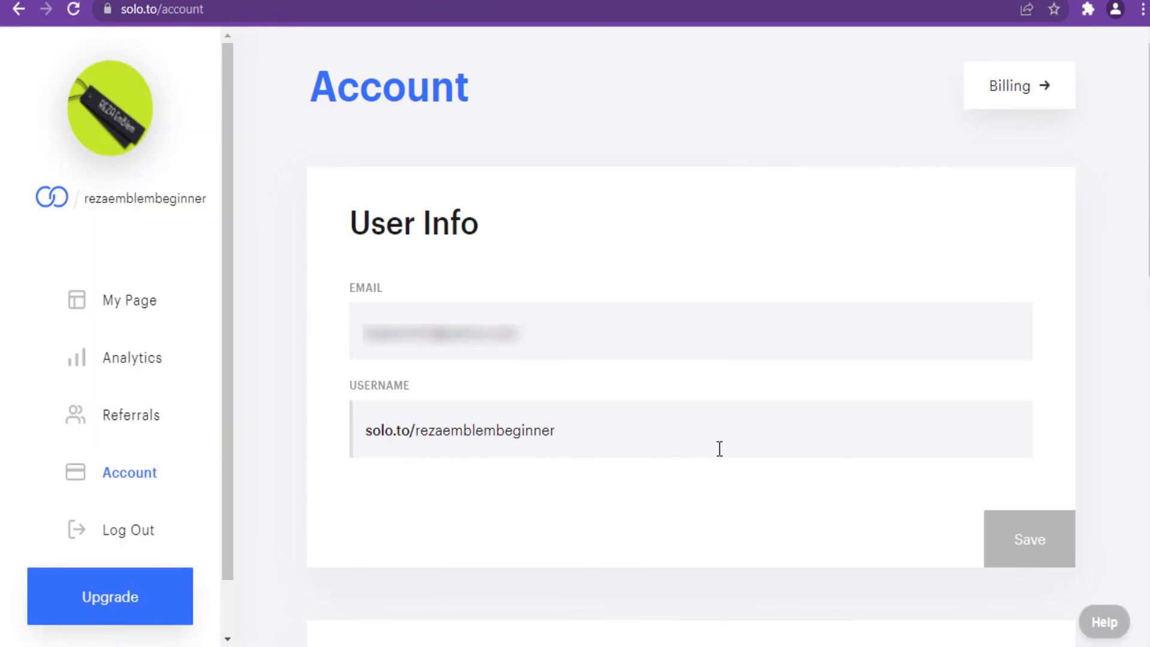
scroll(720, 448, "down", 10)
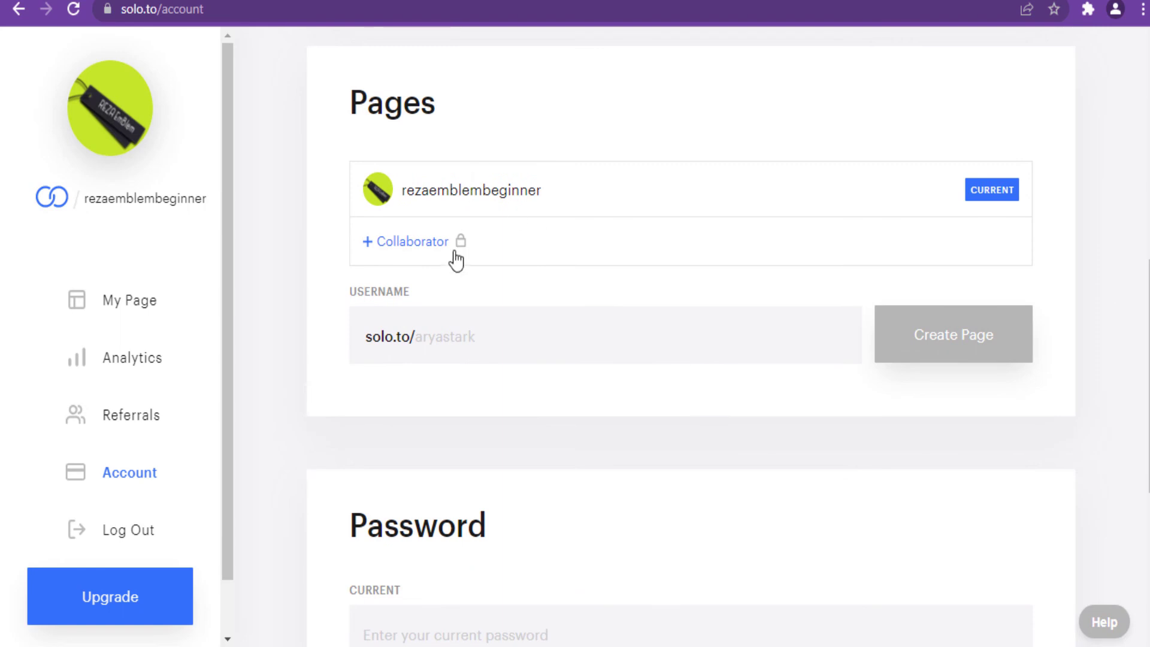
left_click(445, 331)
scroll(590, 299, "down", 5)
scroll(539, 371, "down", 2)
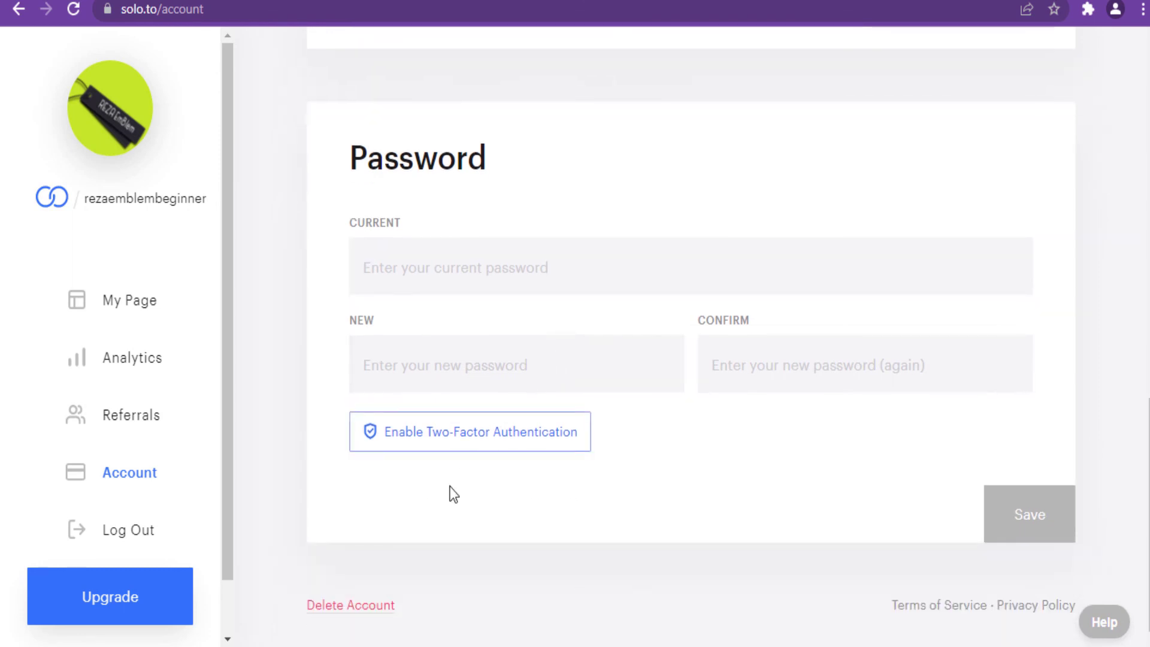
scroll(657, 370, "up", 8)
scroll(832, 306, "up", 1)
left_click(1020, 84)
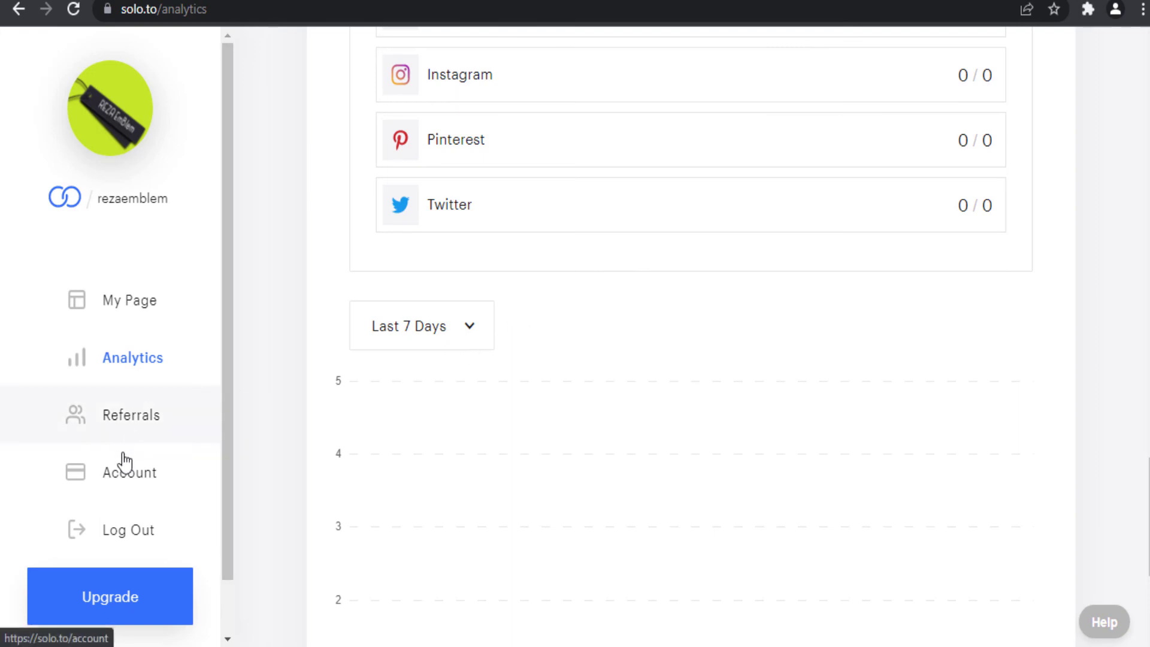
- Review the full-featured account's User Info, Pages, Collaborator and Password settings, and open its billing page
left_click(138, 486)
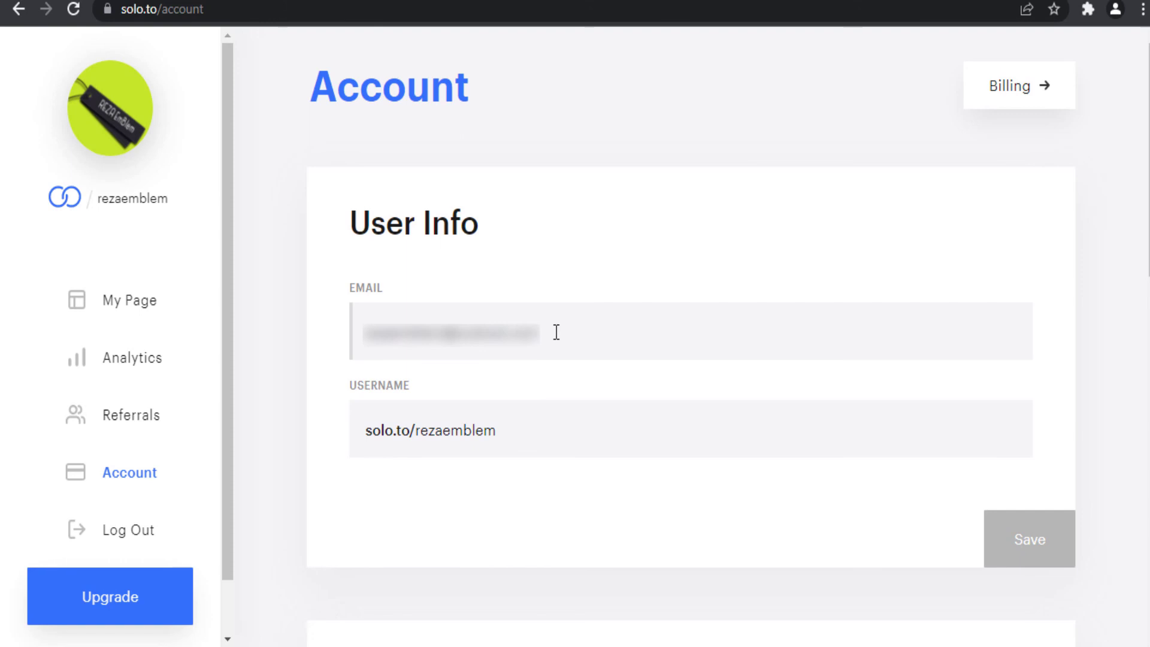
scroll(657, 393, "down", 1)
left_click(559, 323)
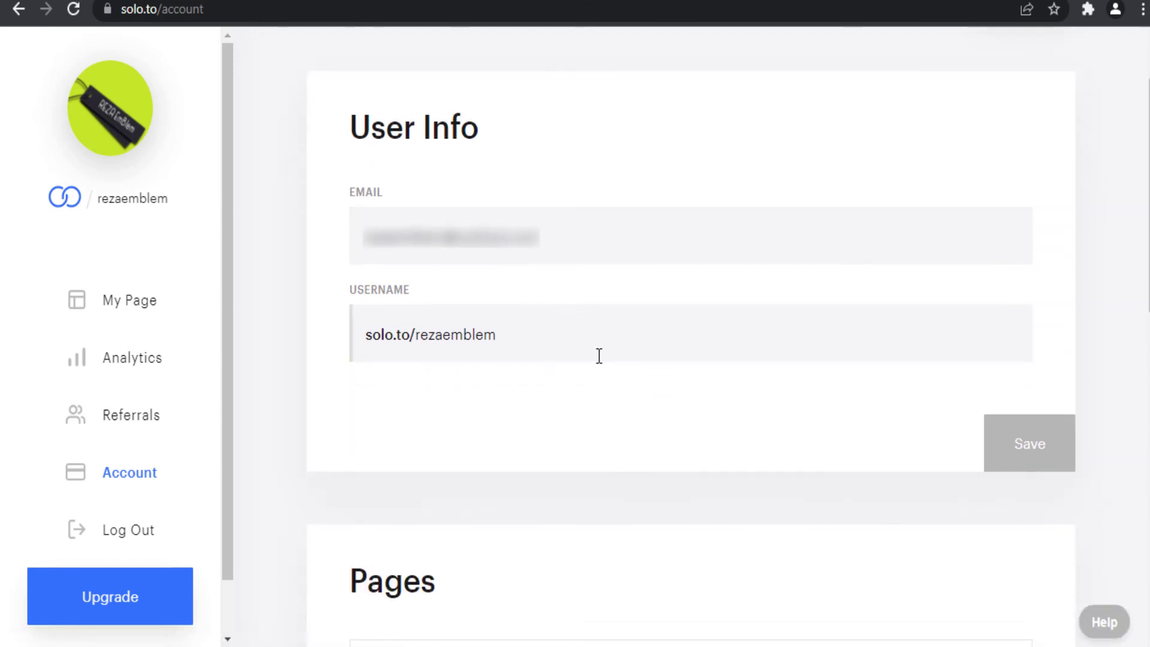
scroll(599, 356, "down", 5)
left_click(521, 335)
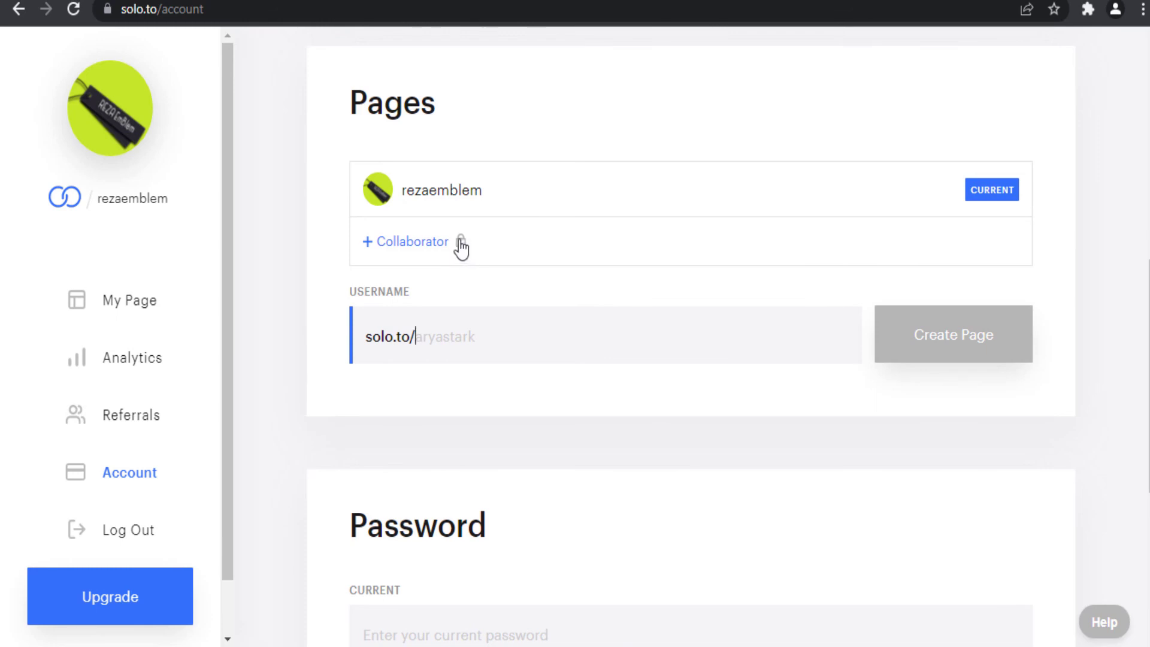
mouse_move(460, 246)
scroll(557, 252, "down", 6)
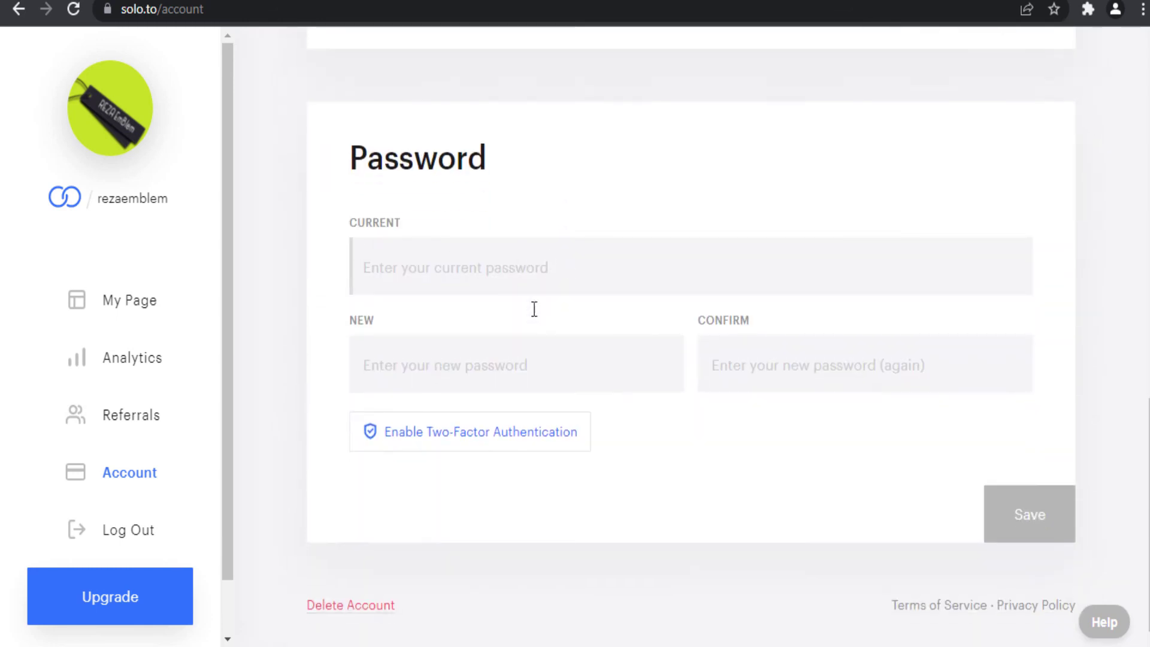
scroll(635, 514, "up", 10)
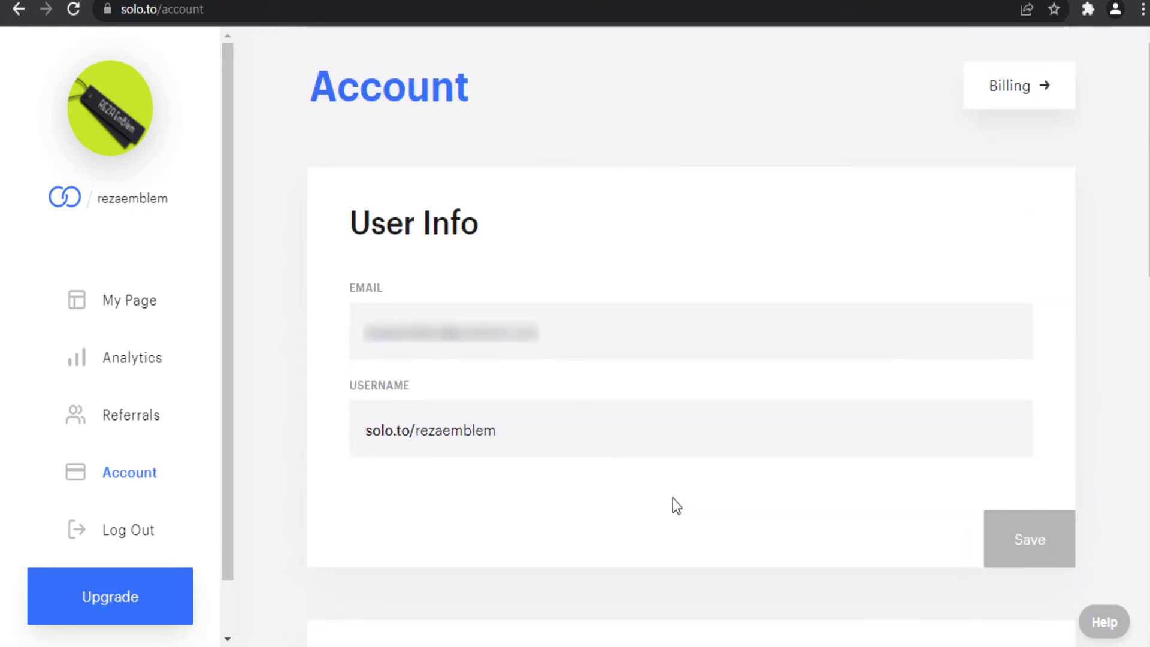
left_click(1040, 105)
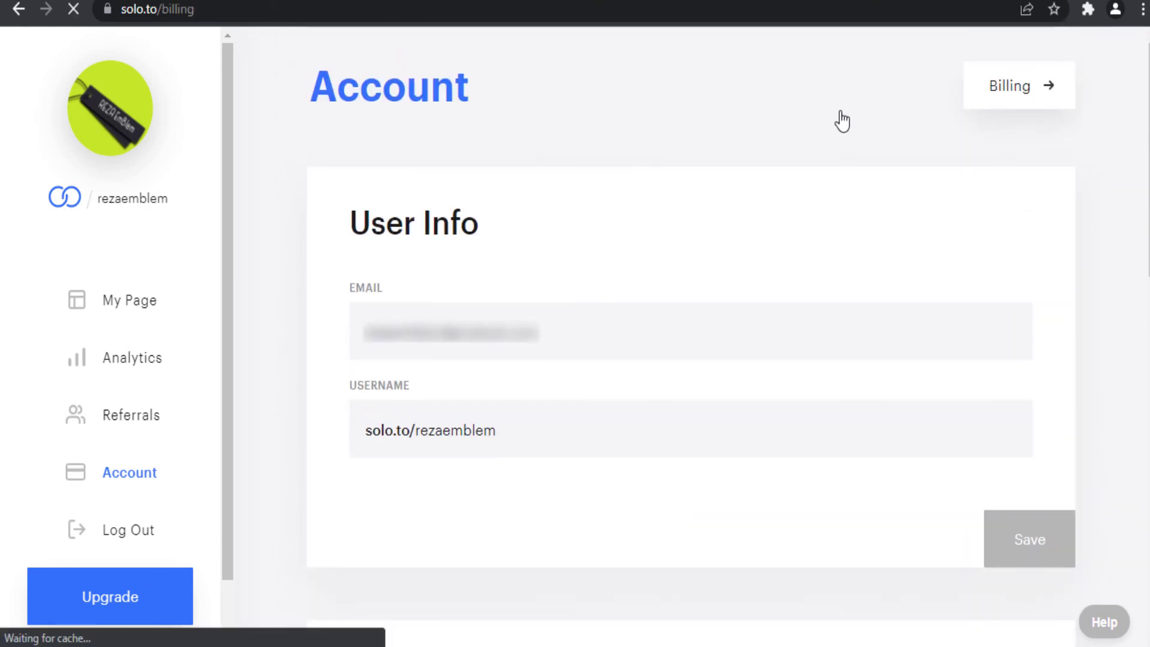